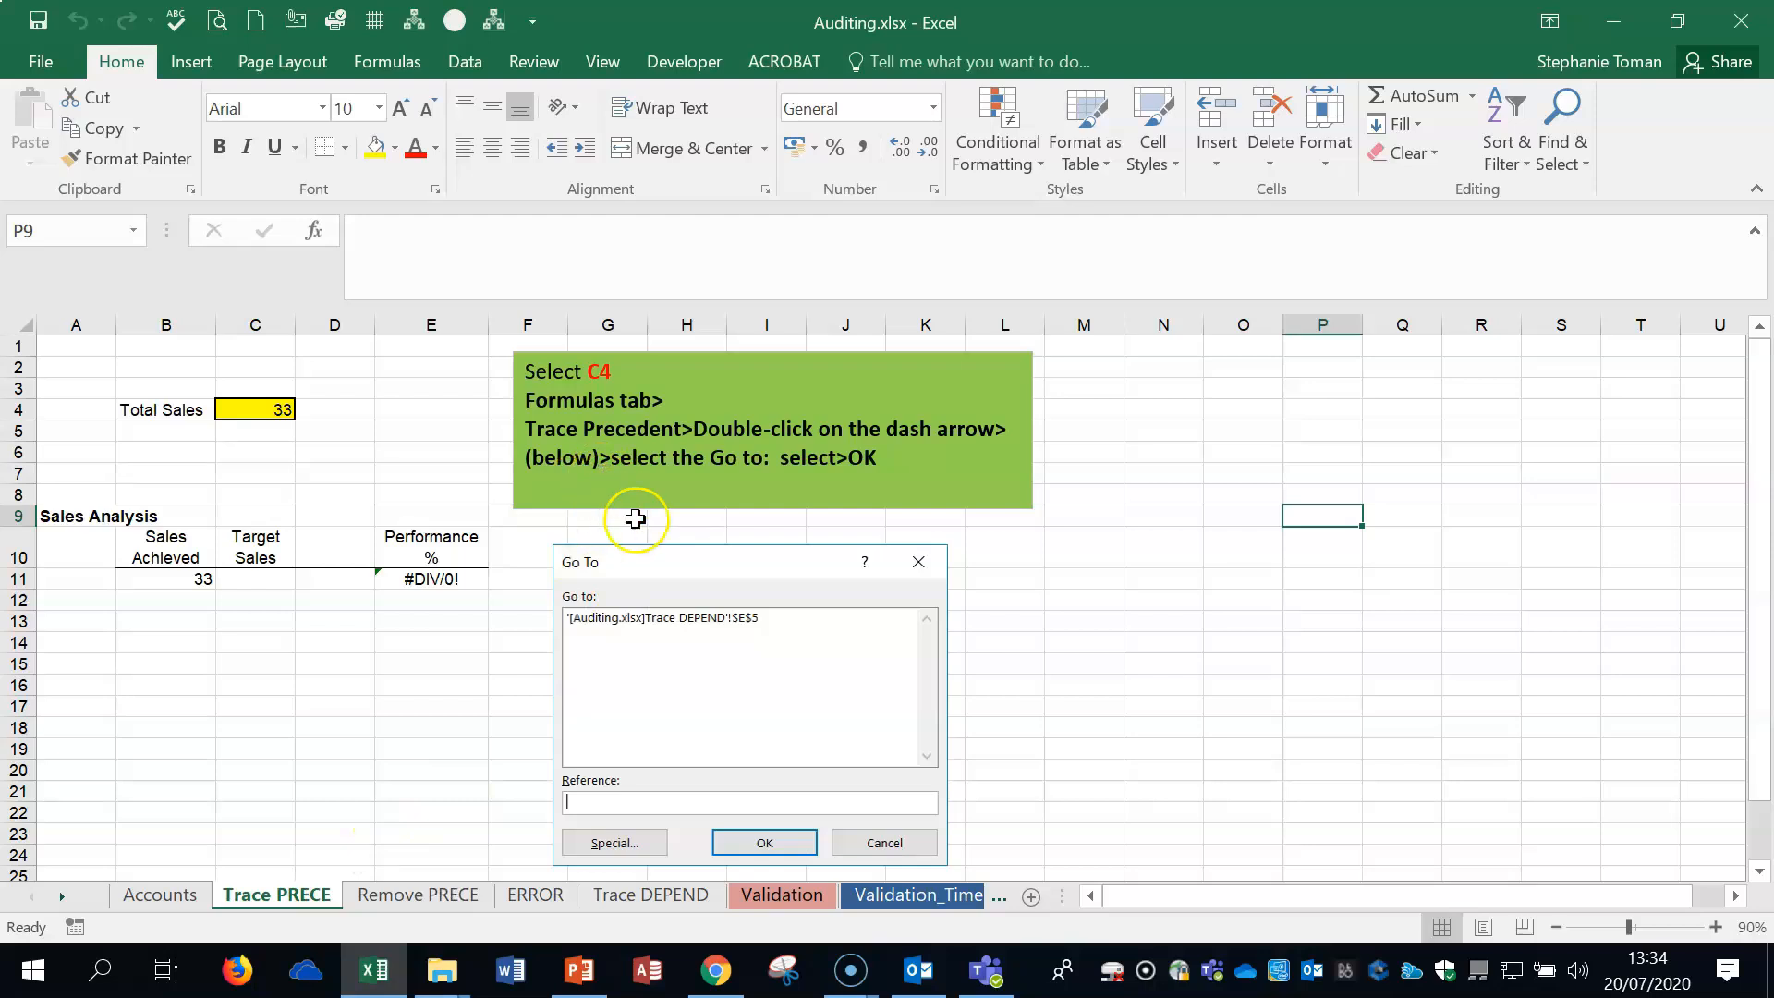
- Trace the precedents of the Total Sales cell C4 and follow the arrow to its source, E5 on the Trace DEPEND sheet
left_click(387, 61)
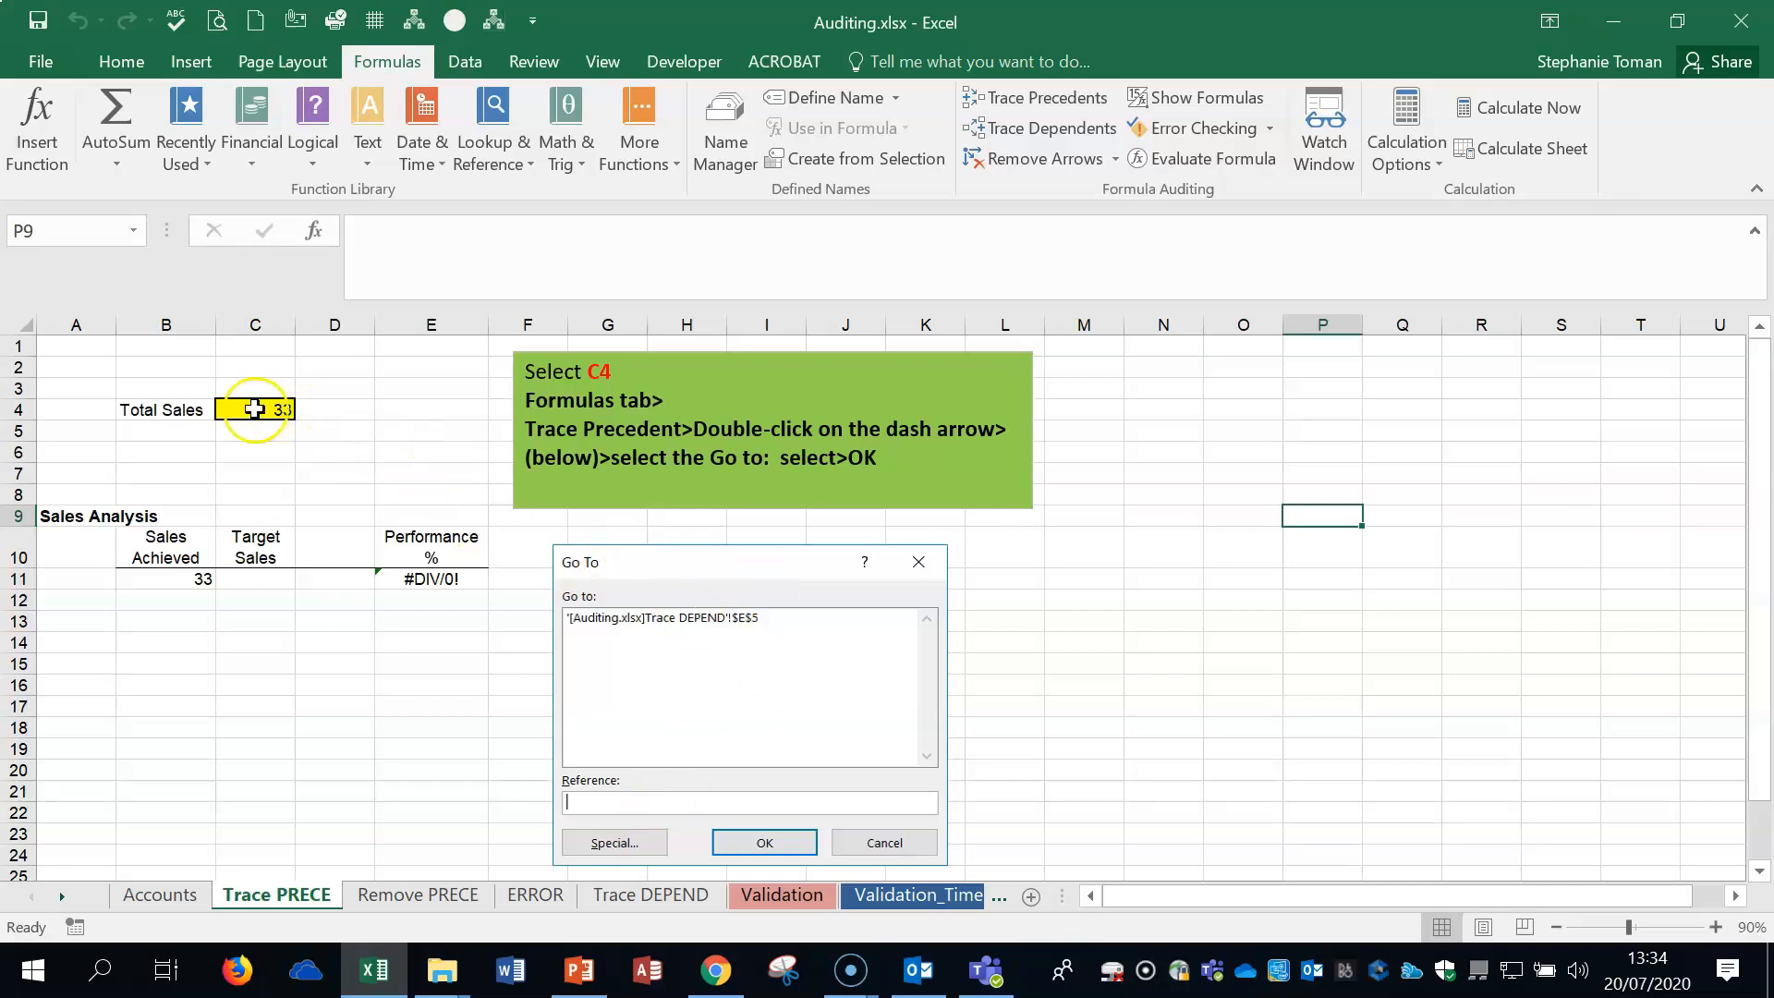
left_click(252, 410)
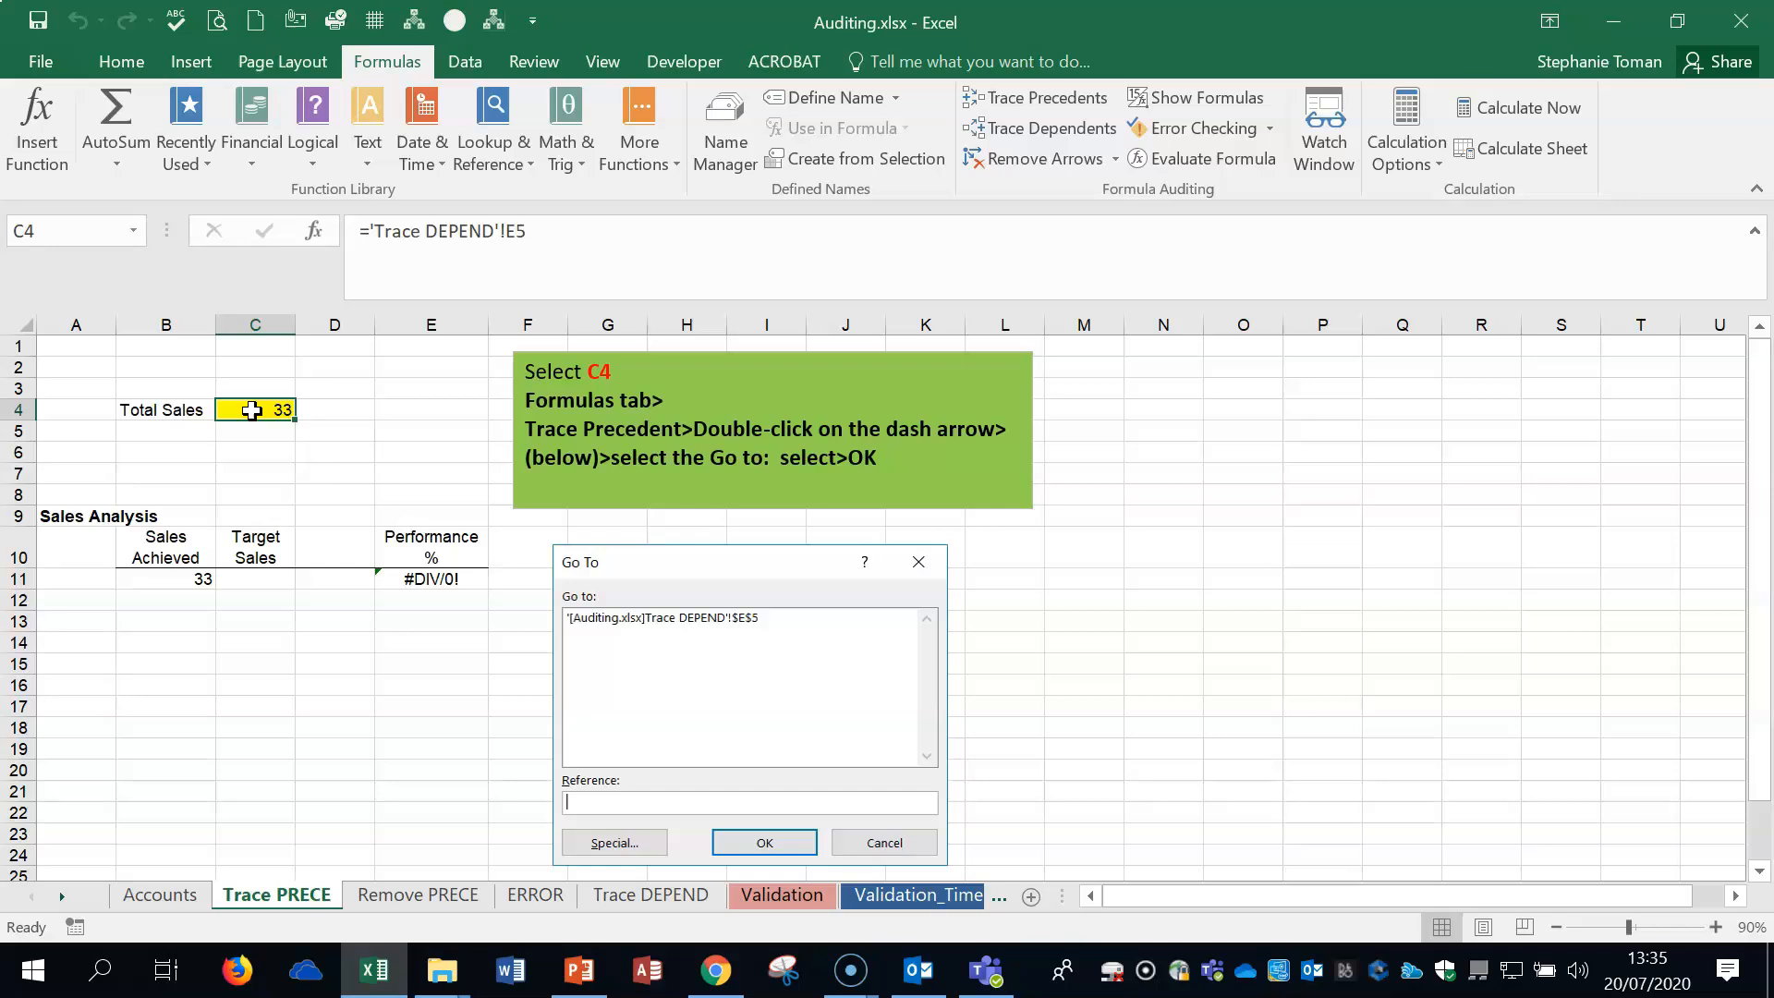
left_click(1049, 102)
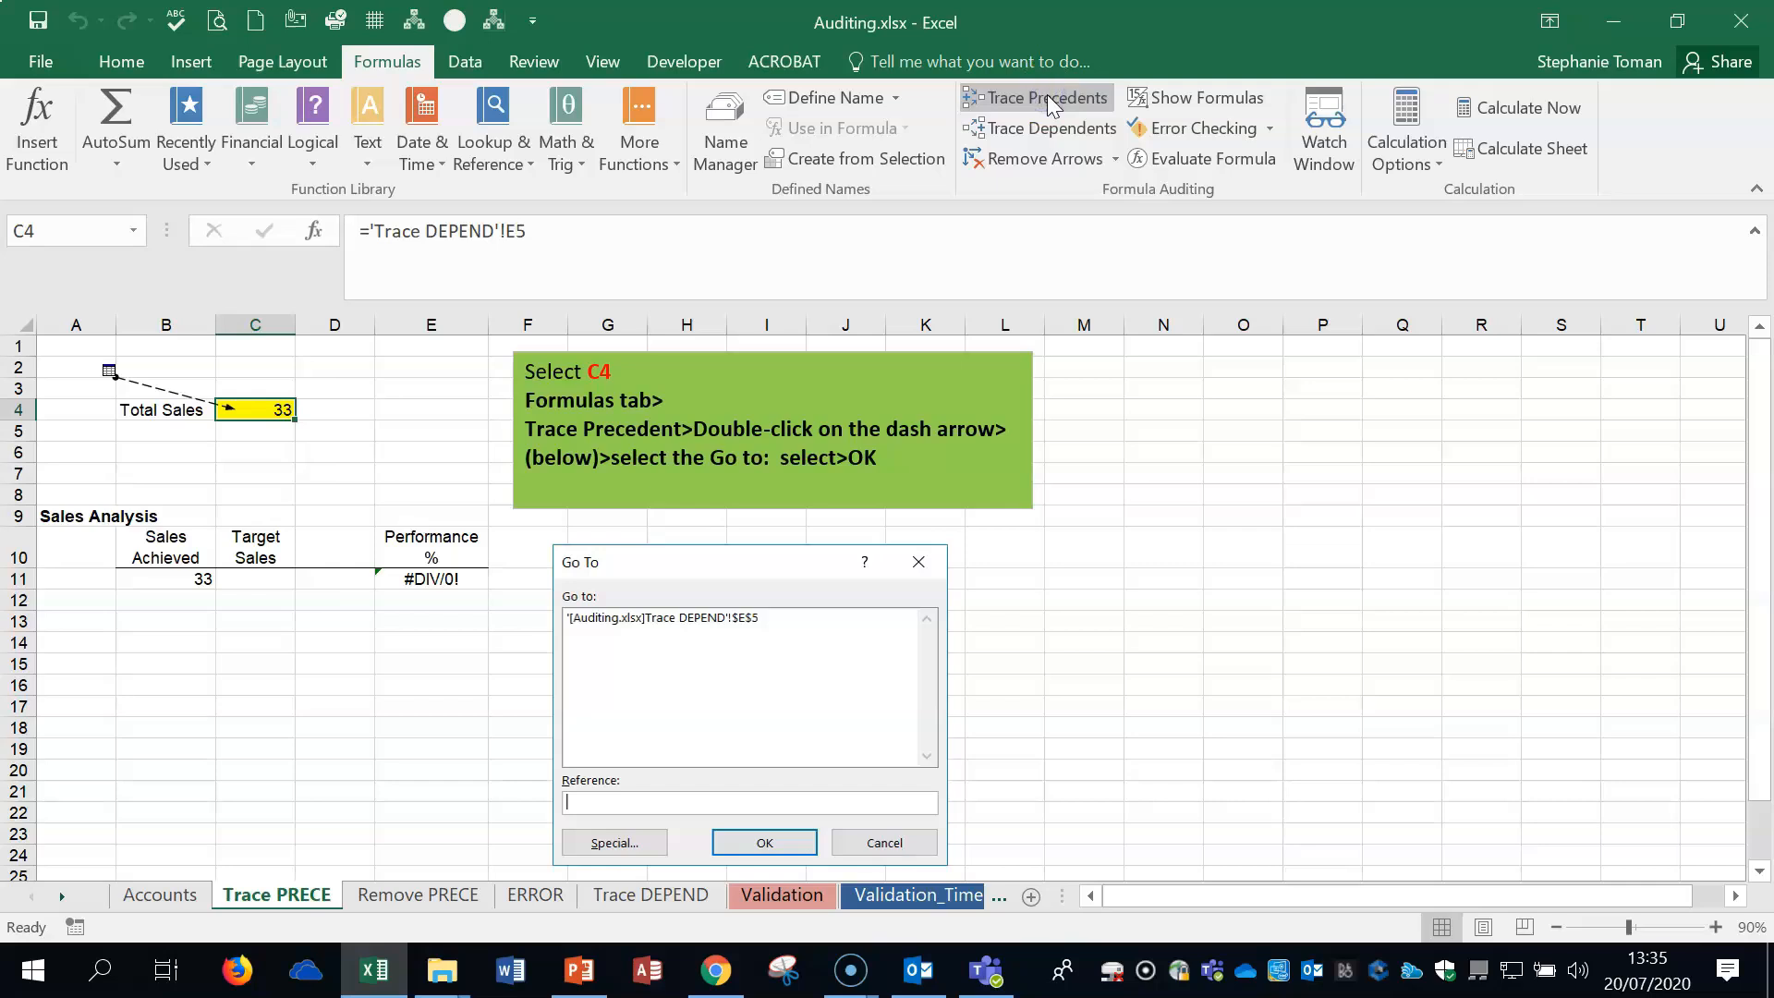
double_click(162, 400)
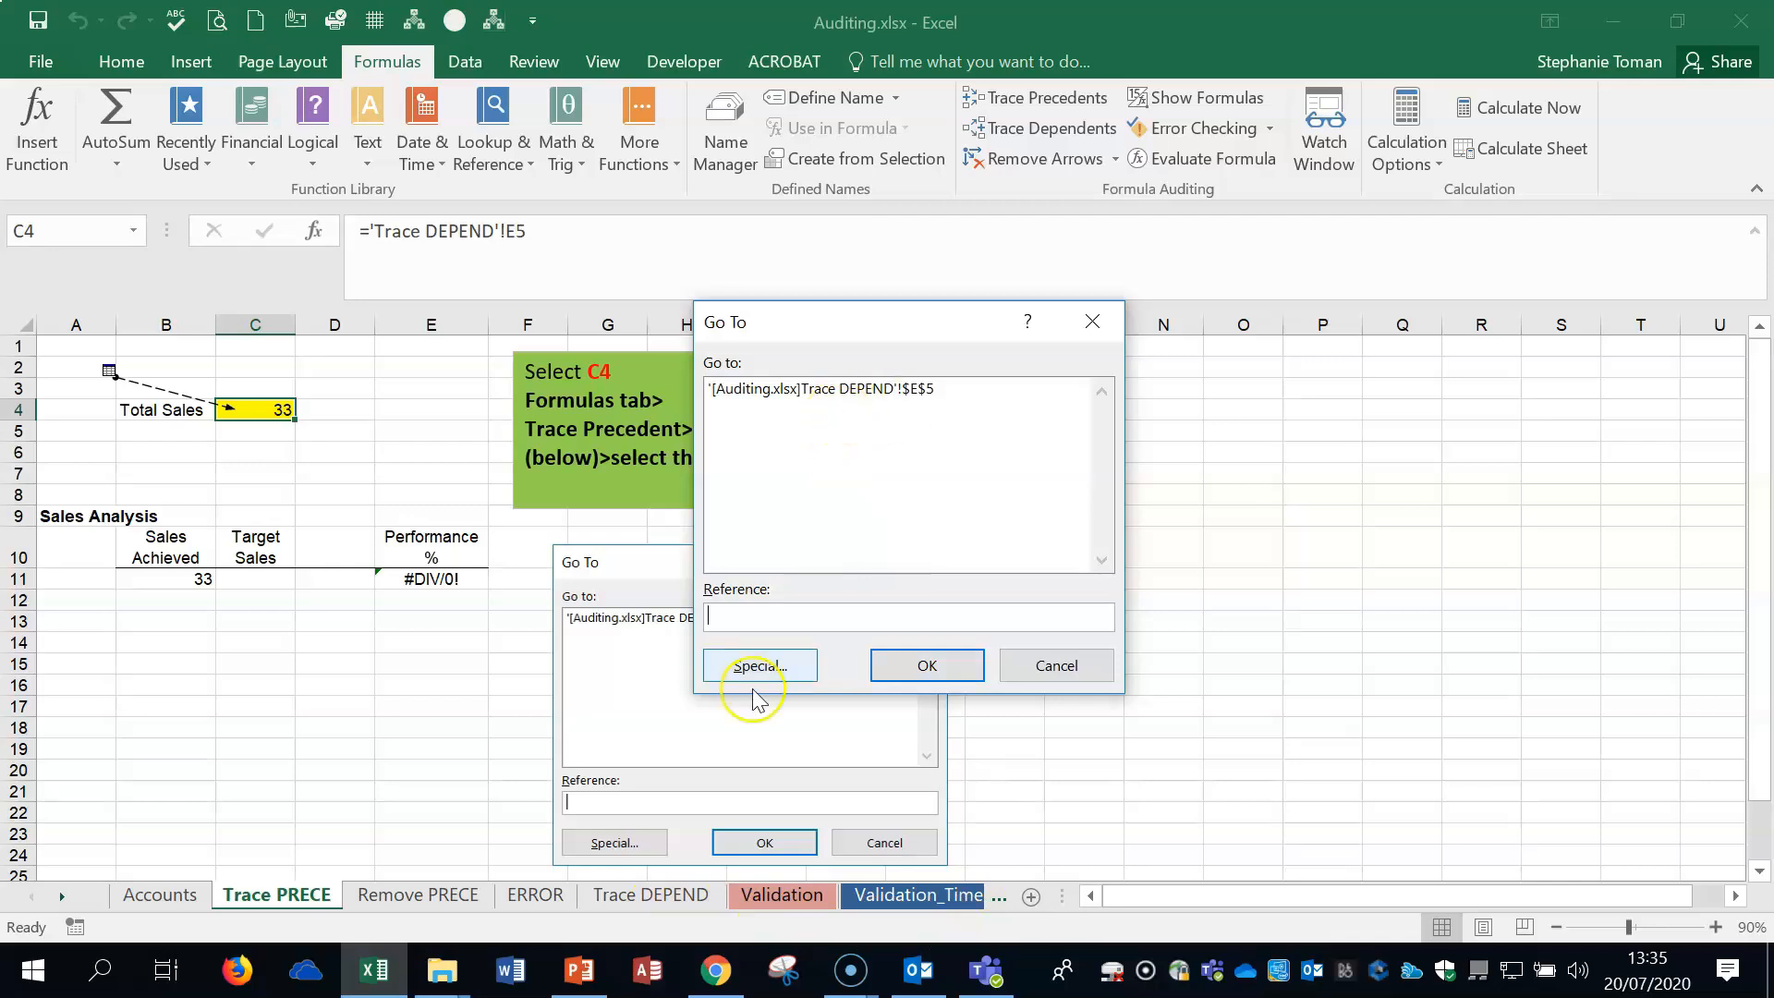
double_click(740, 389)
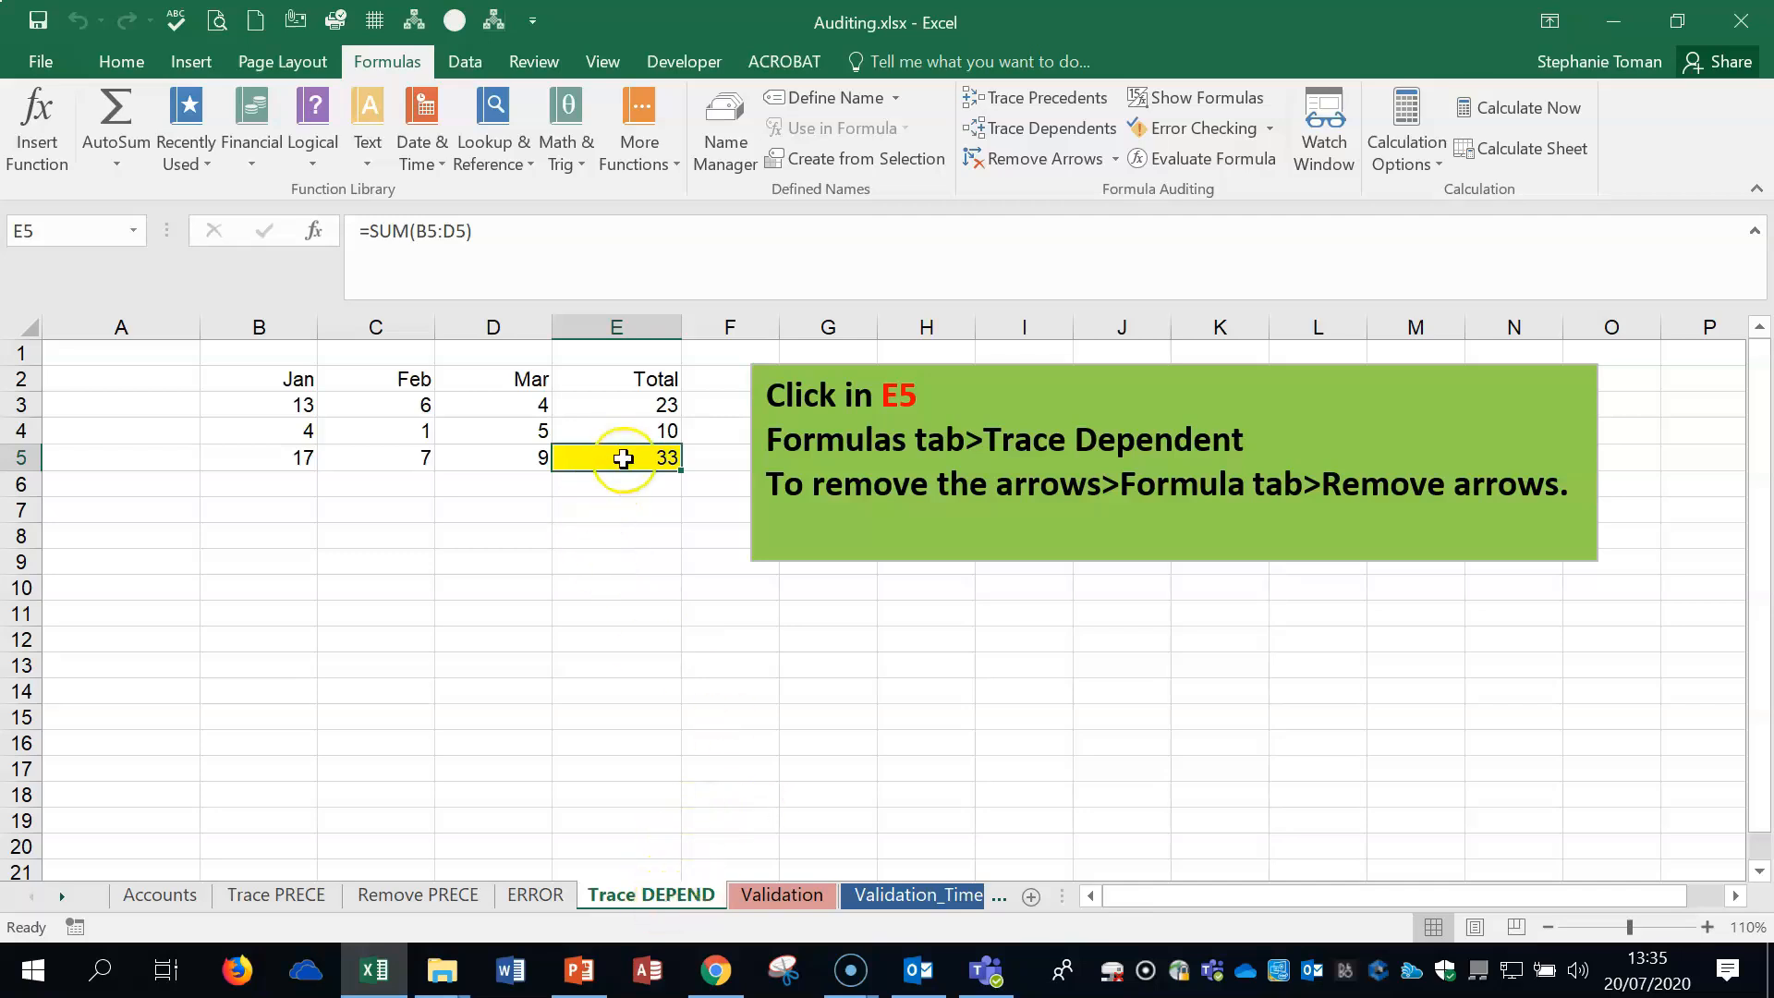
- Trace the precedents of total cell E5 on the Remove PRECE sheet
left_click(240, 901)
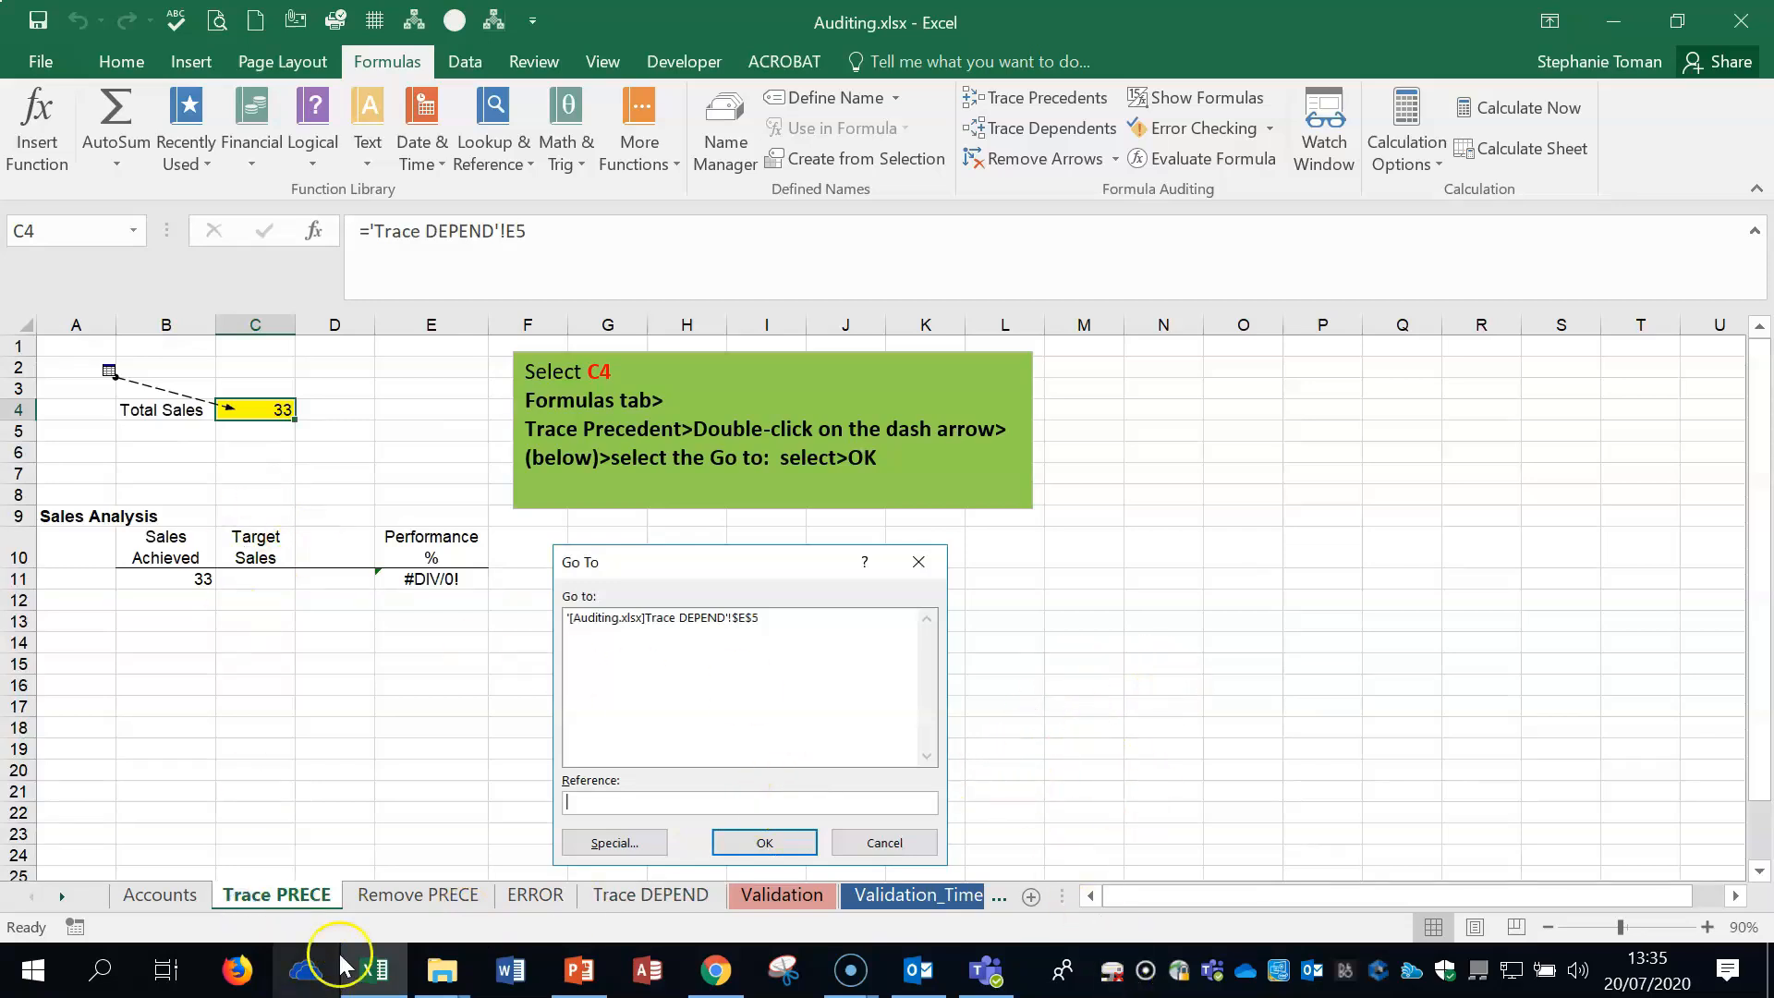
left_click(416, 894)
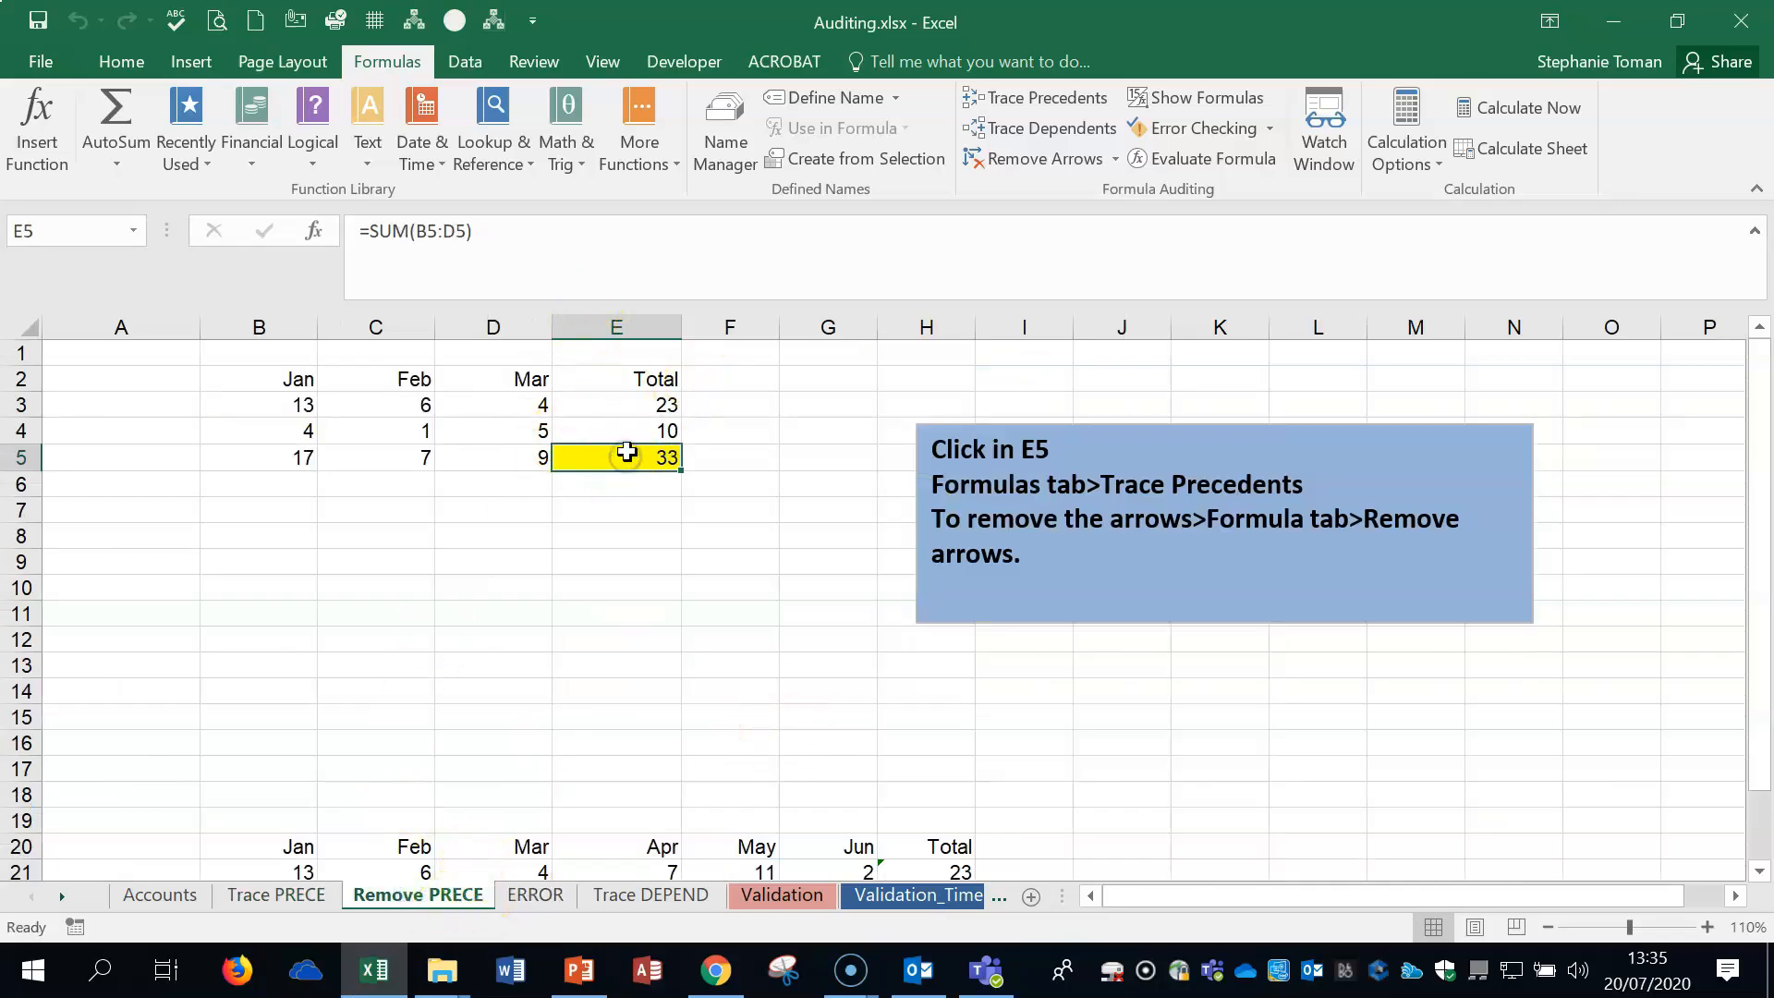
left_click(1057, 99)
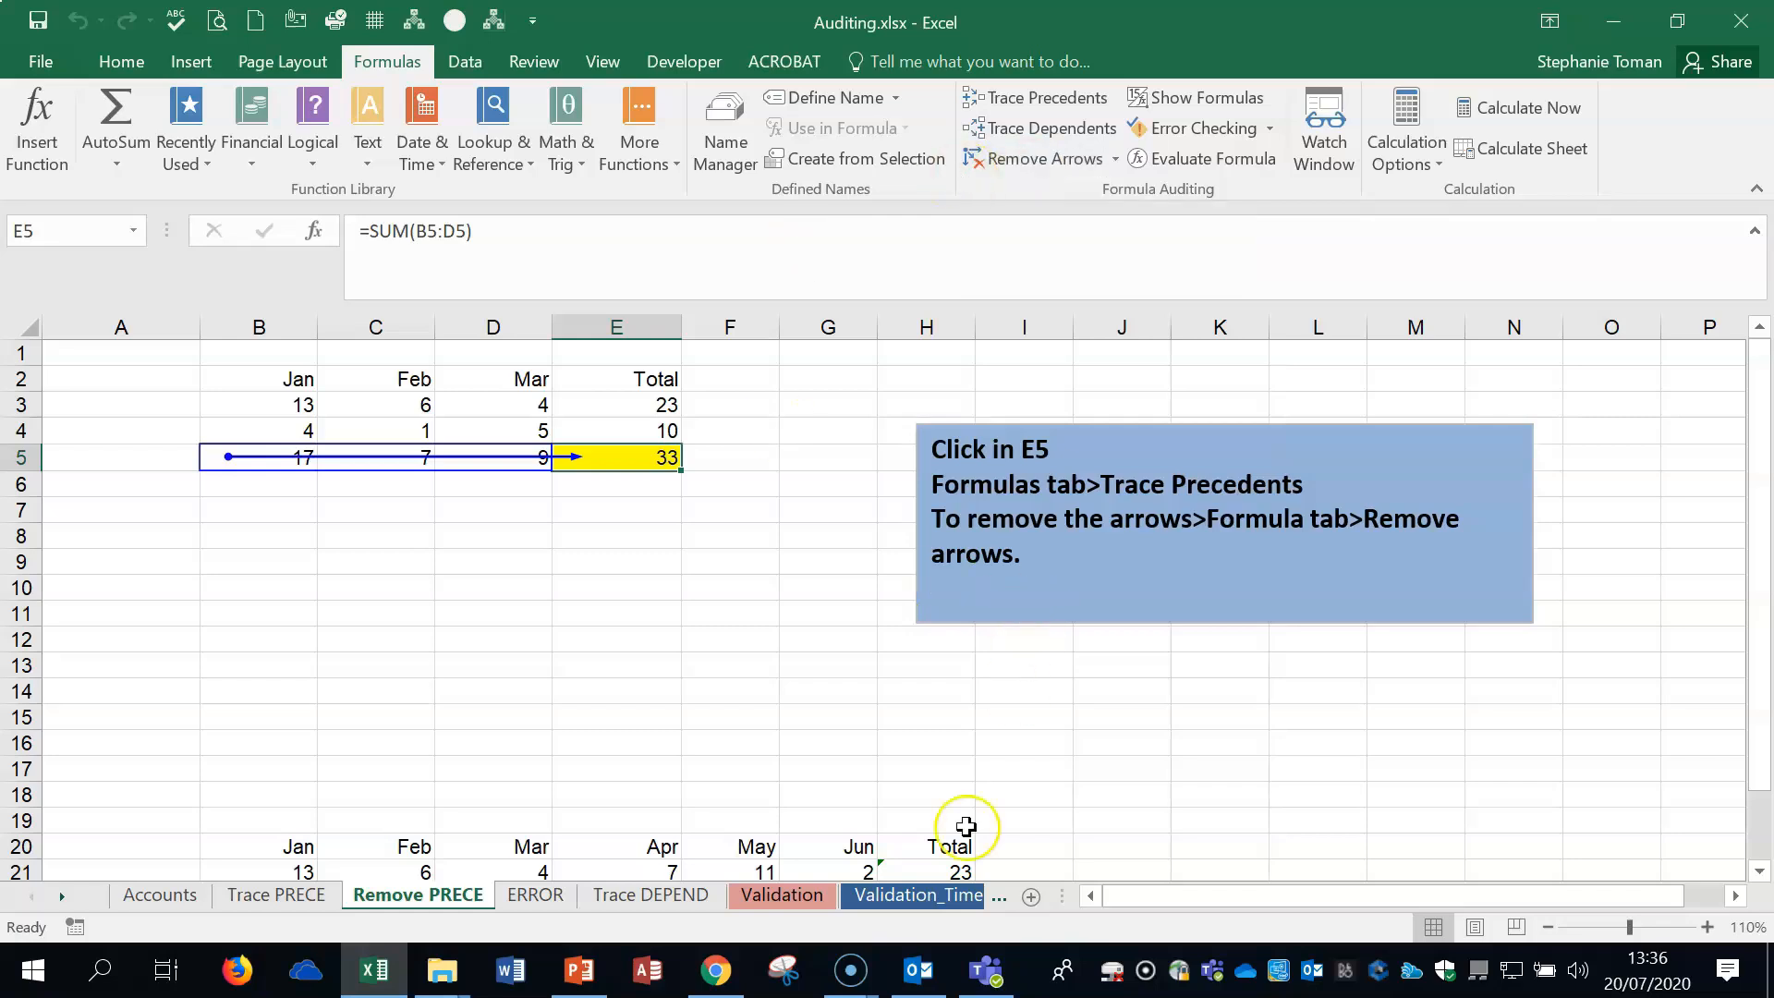
- Run Error Checking on the ERROR sheet, starting from the Performance % formula in E11, through to the end of the check
left_click(529, 894)
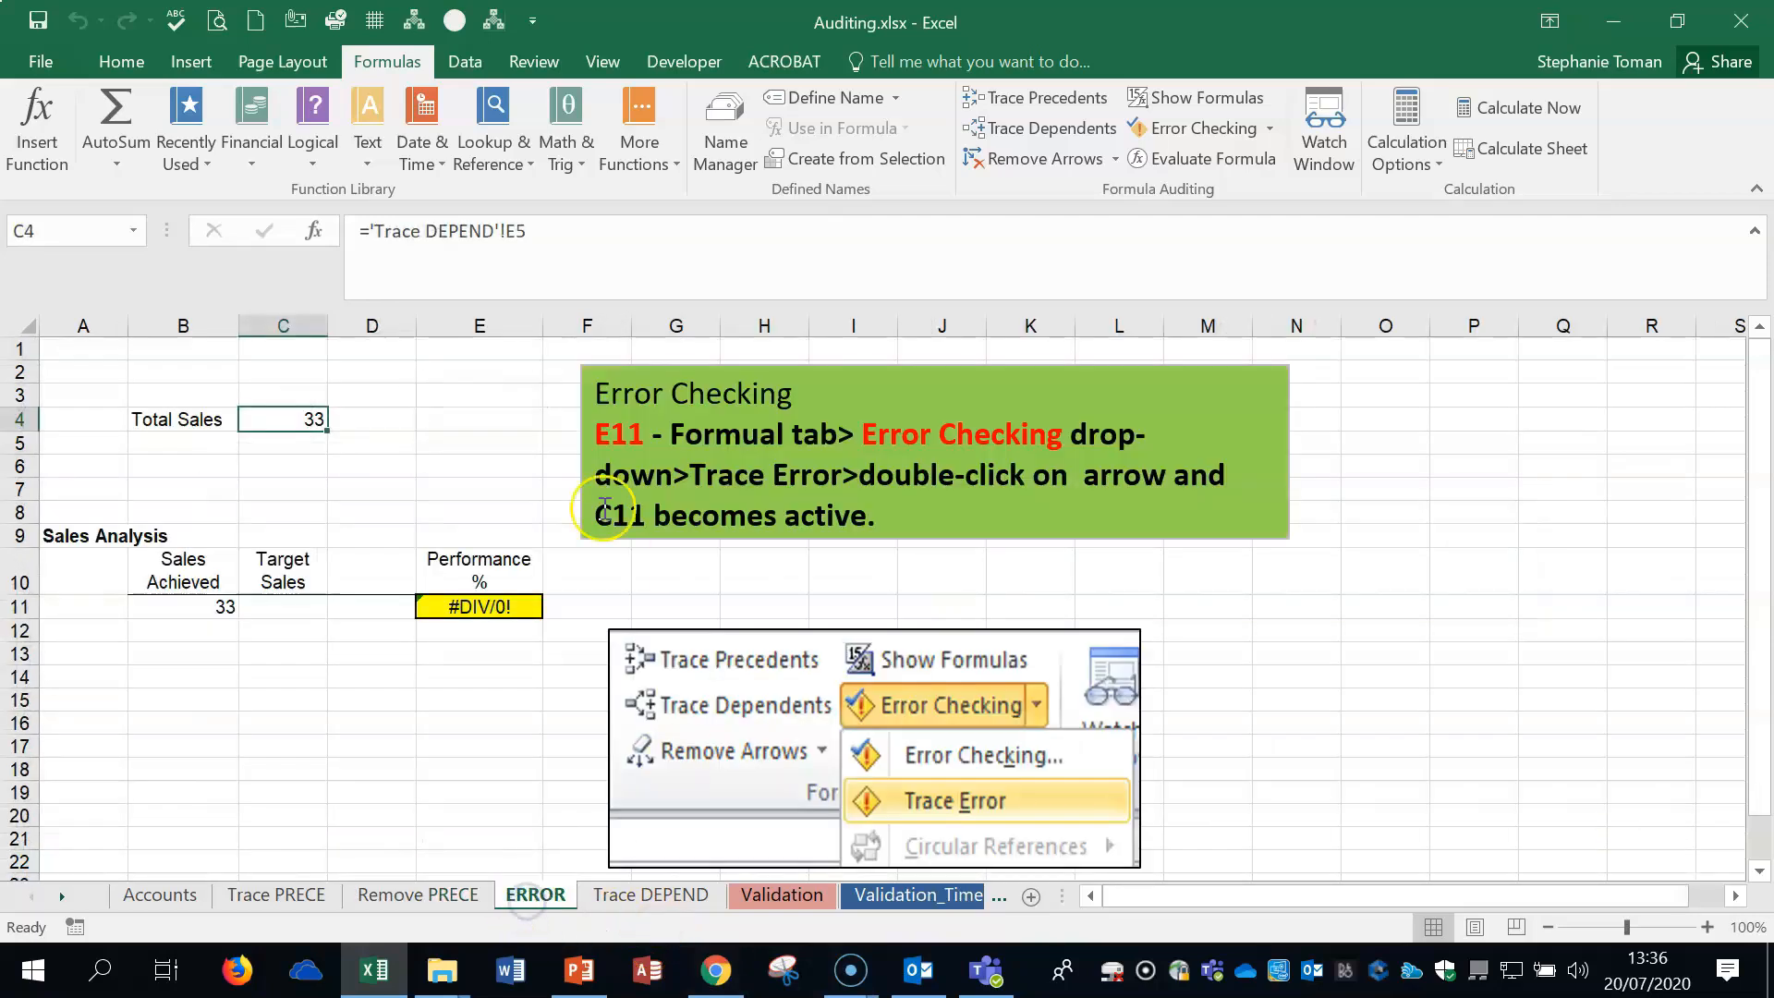
left_click(476, 605)
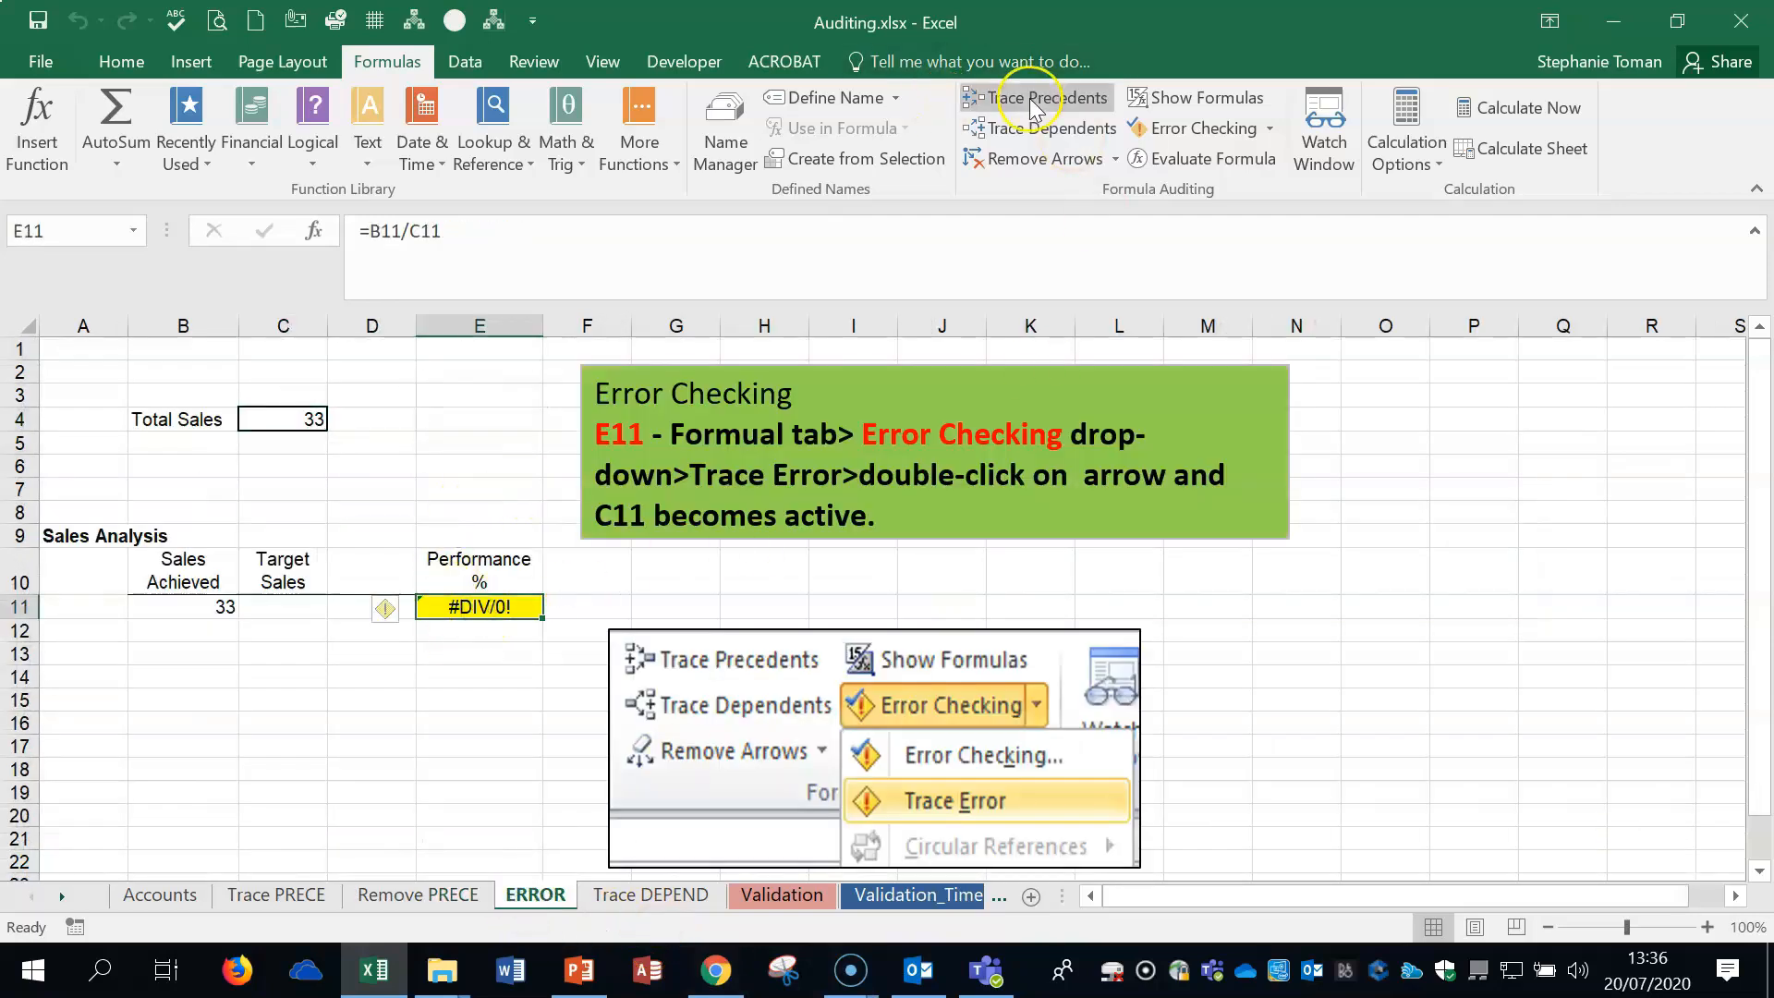
left_click(1269, 128)
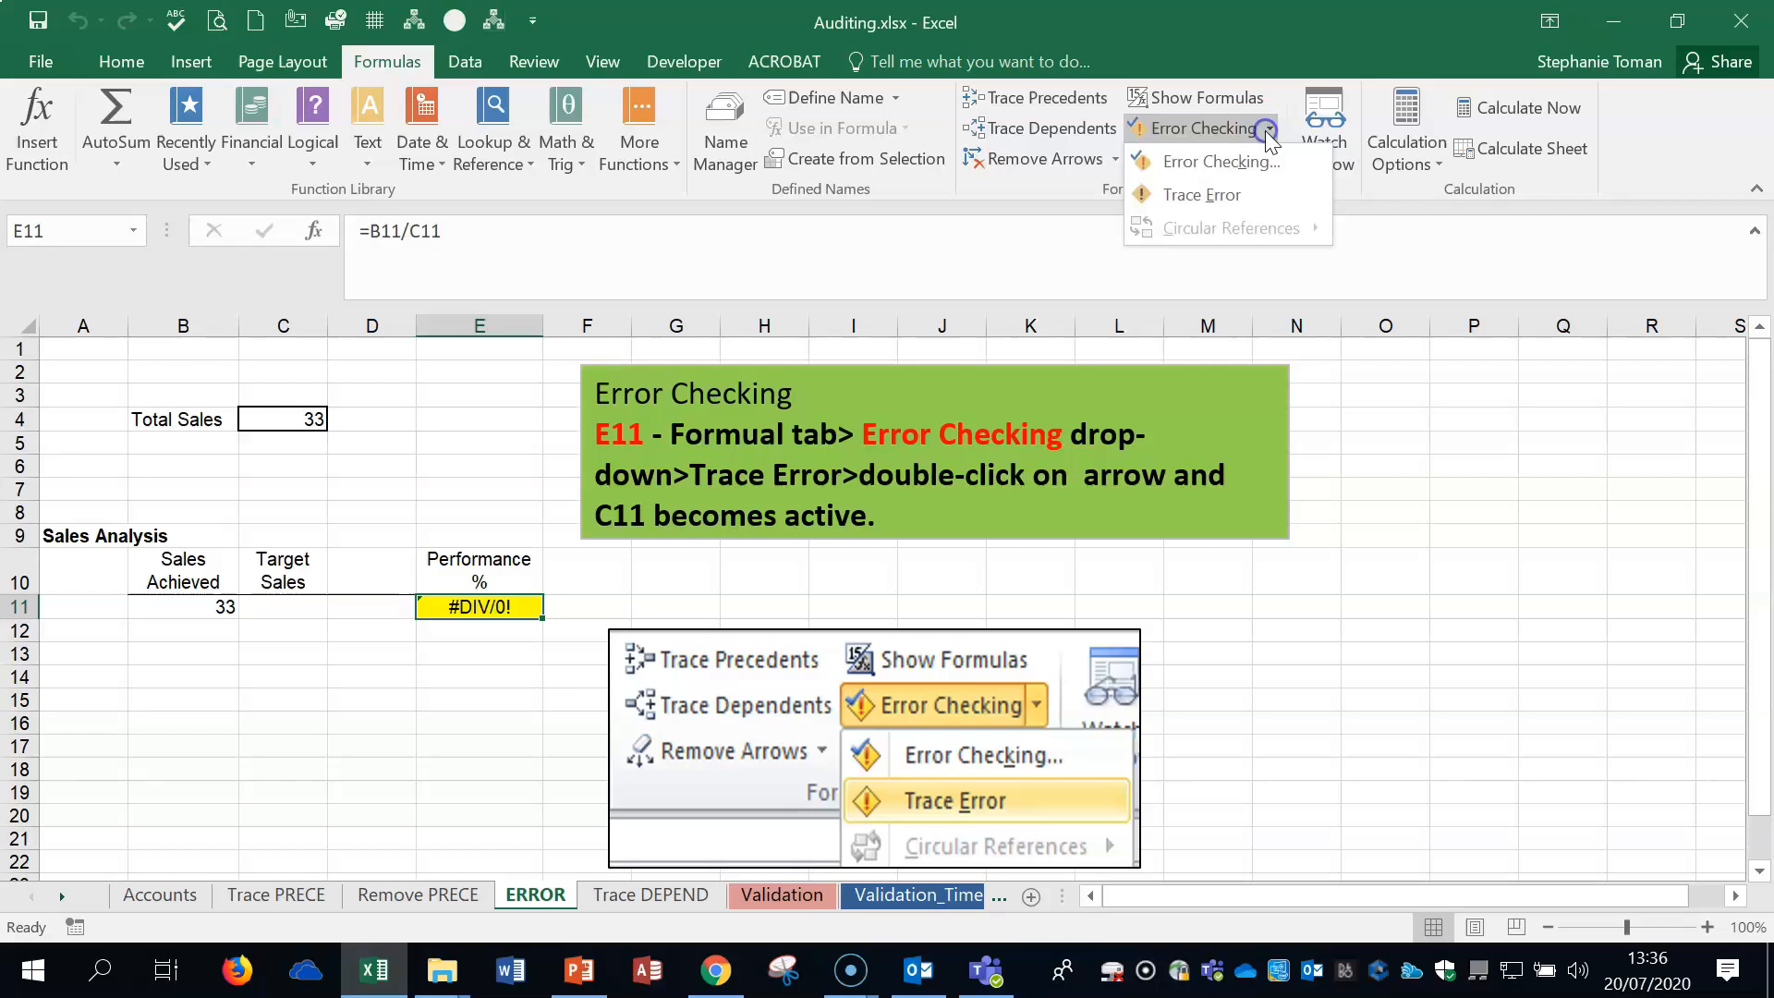
left_click(1244, 172)
left_click_drag(1039, 430, 1377, 329)
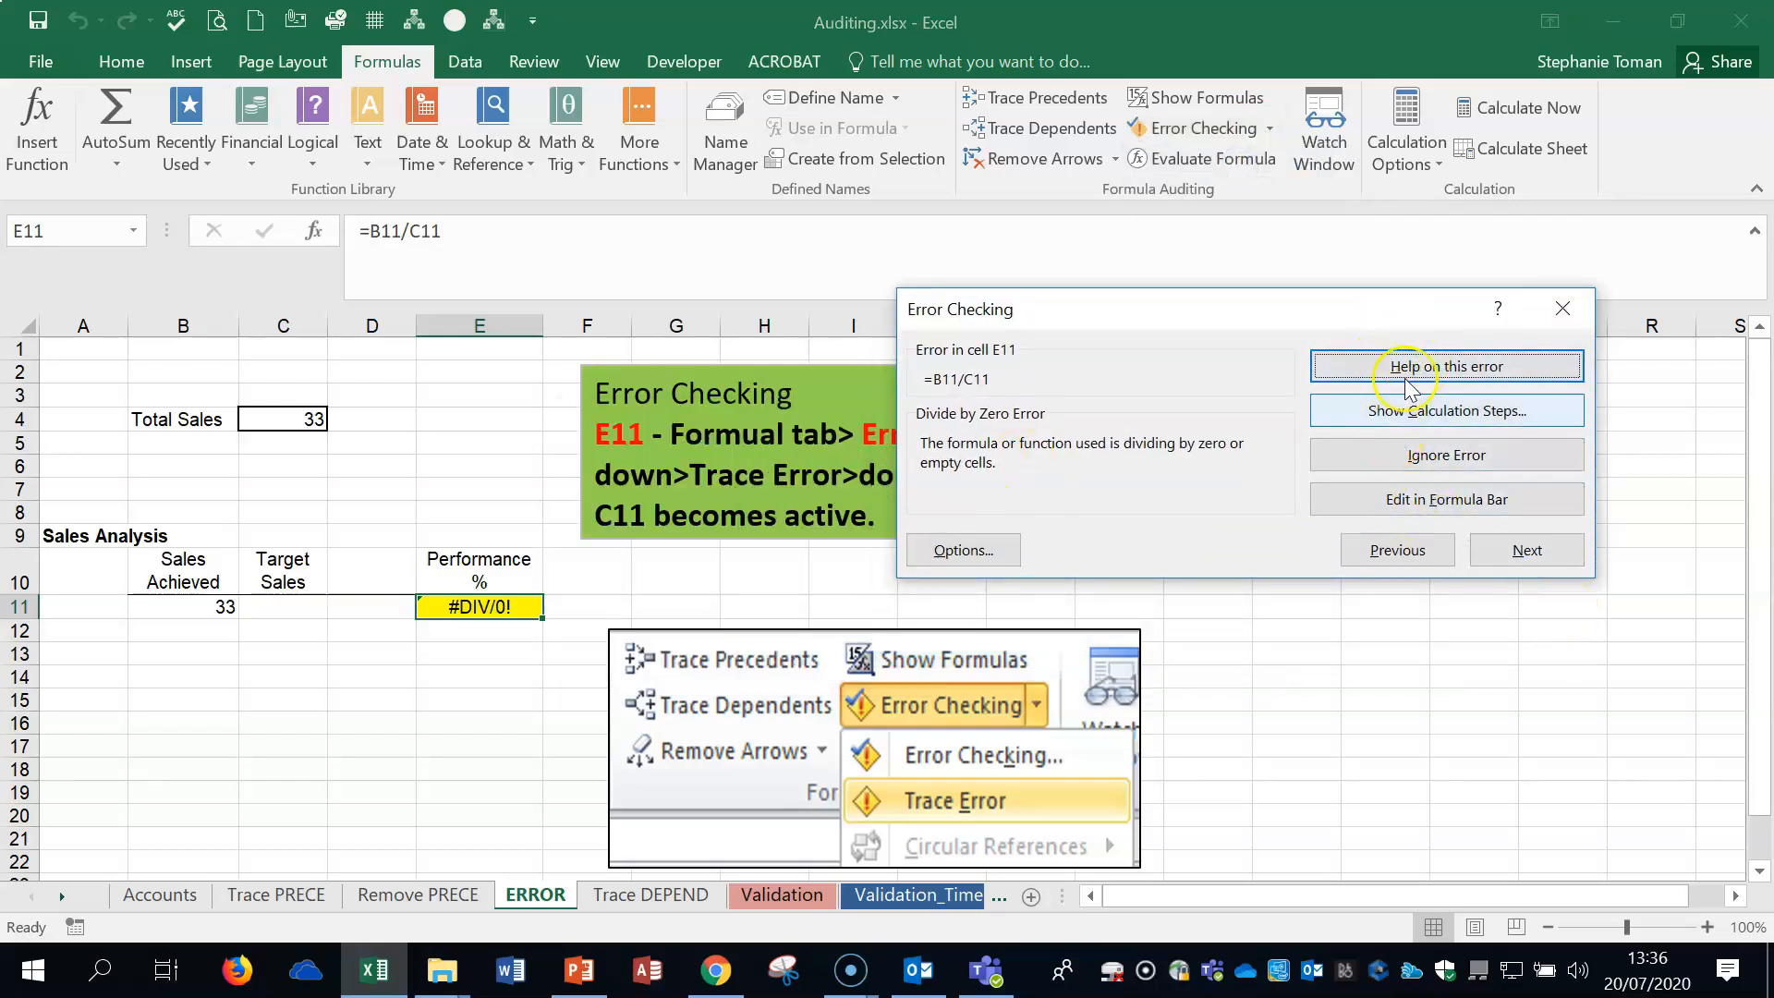
left_click(1528, 550)
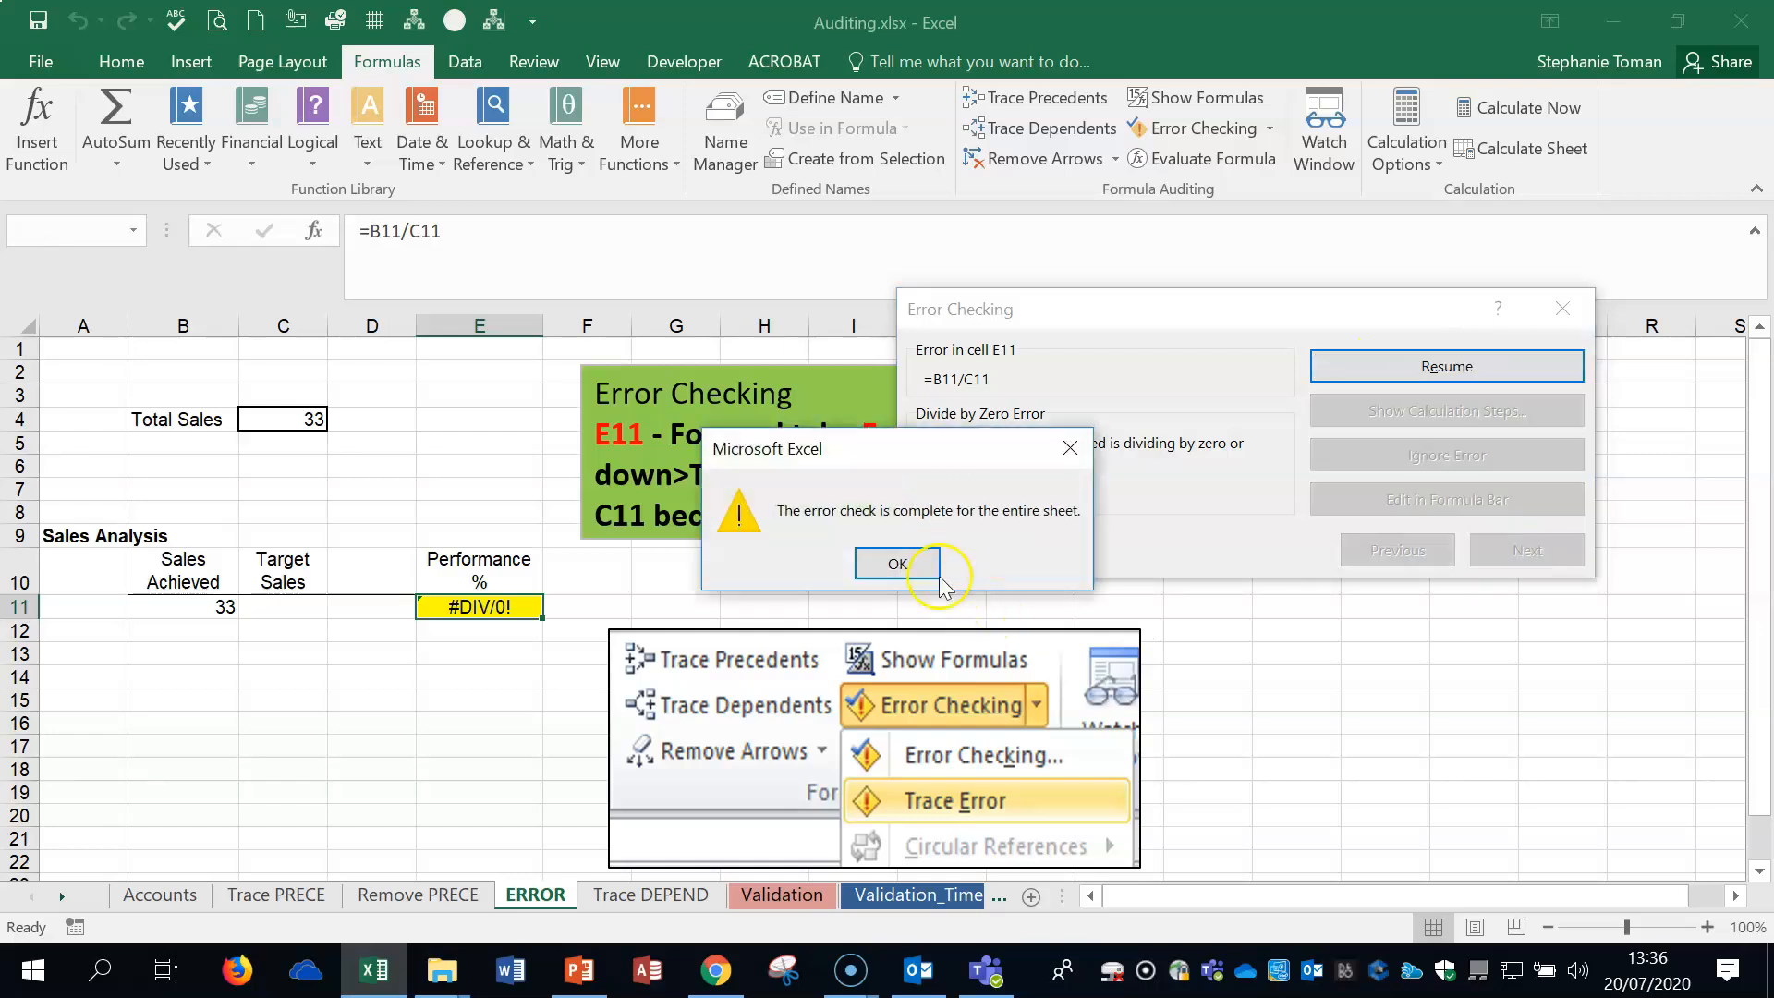
left_click(939, 576)
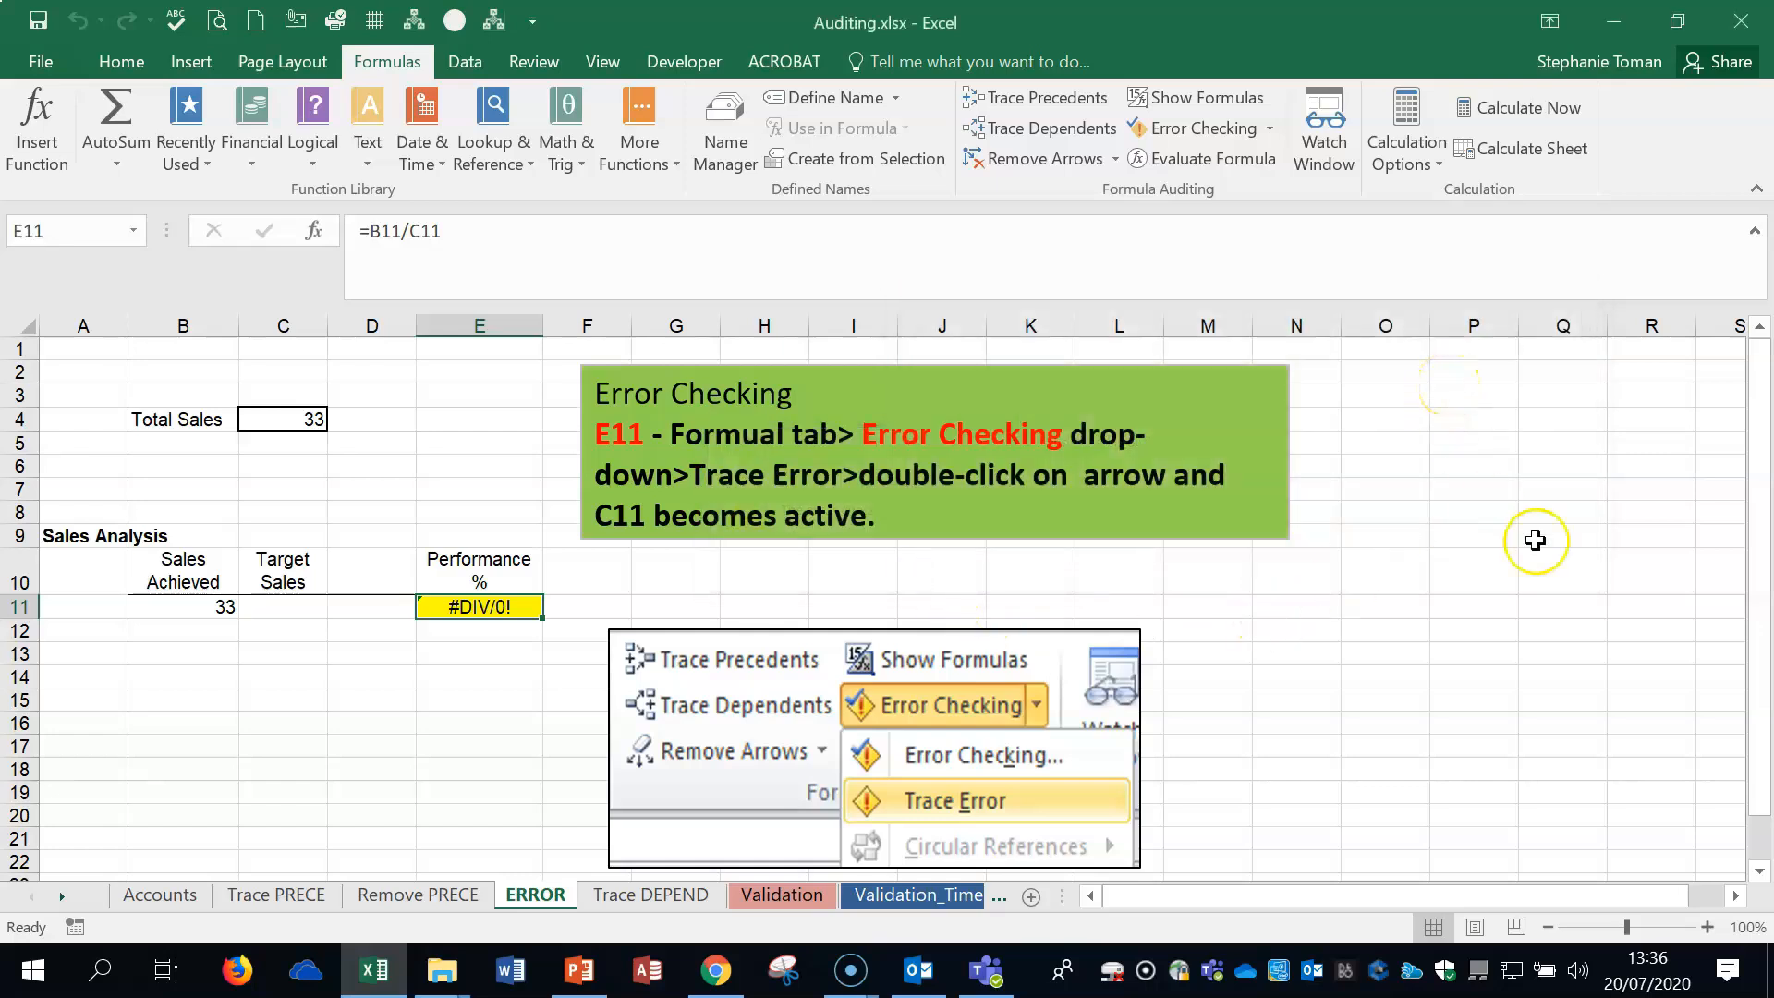
left_click(1548, 554)
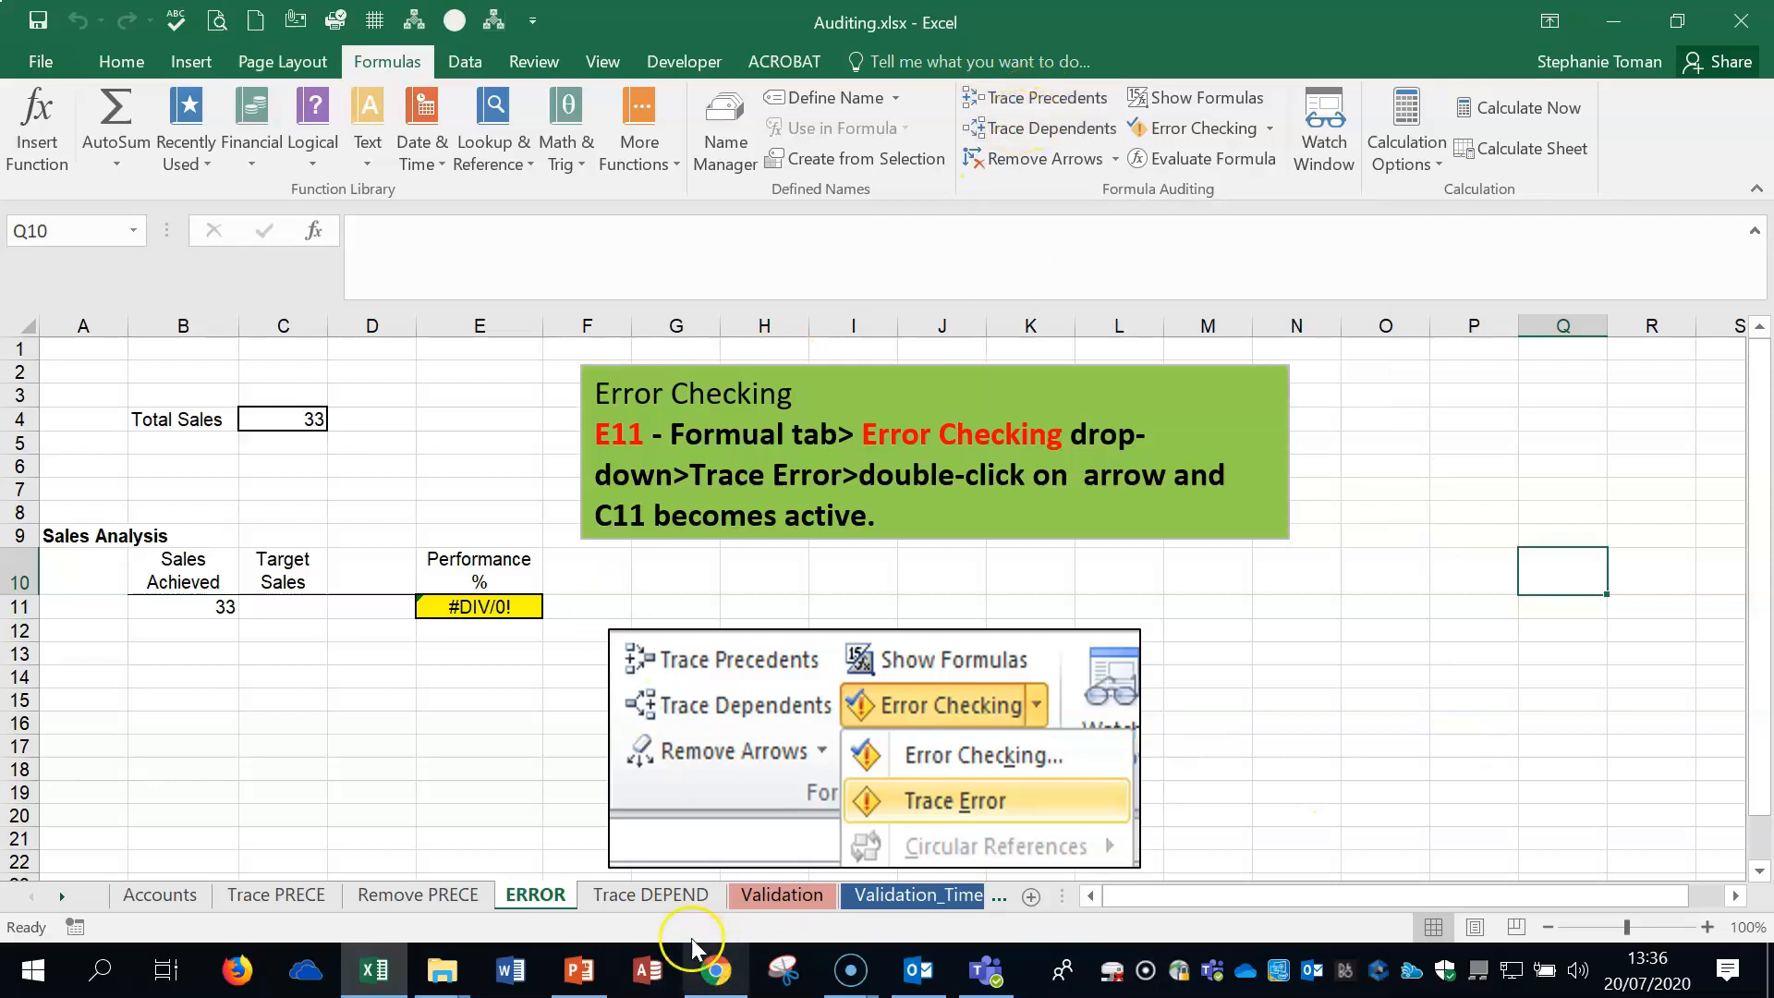
- Trace the dependents of E5 on the Trace DEPEND sheet and follow the arrow to its dependent cell C4 on the ERROR sheet
left_click(650, 895)
left_click(1040, 128)
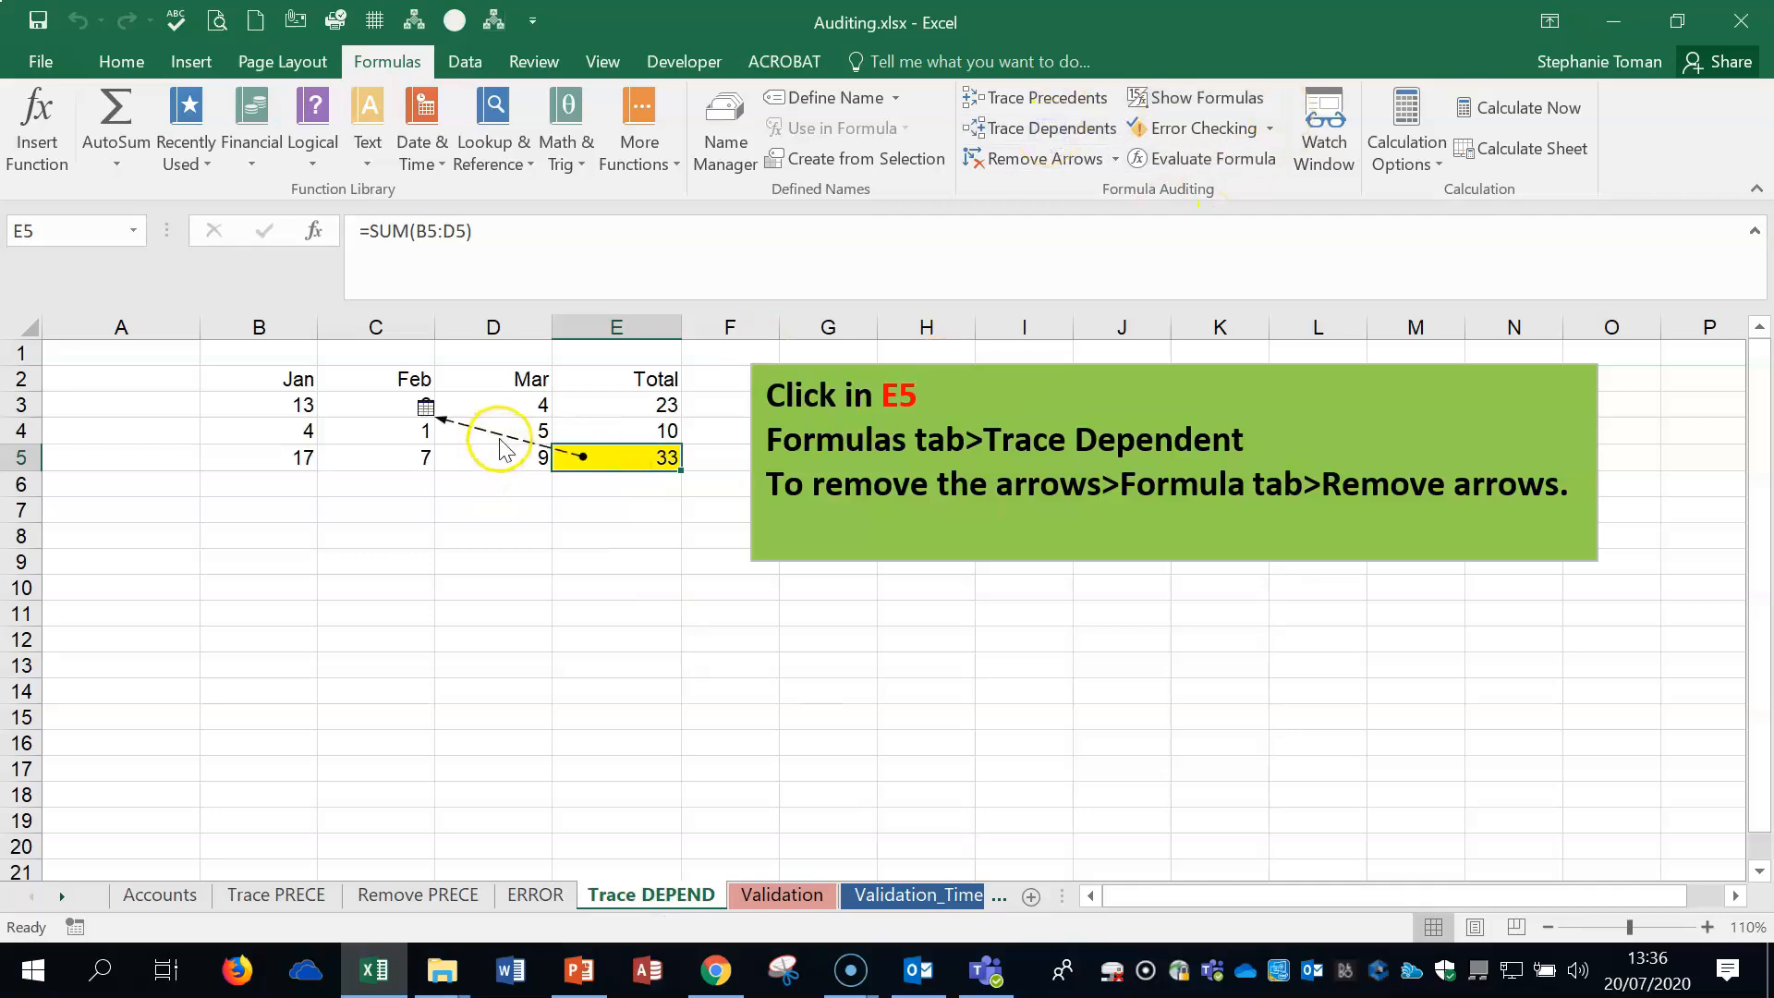
double_click(532, 446)
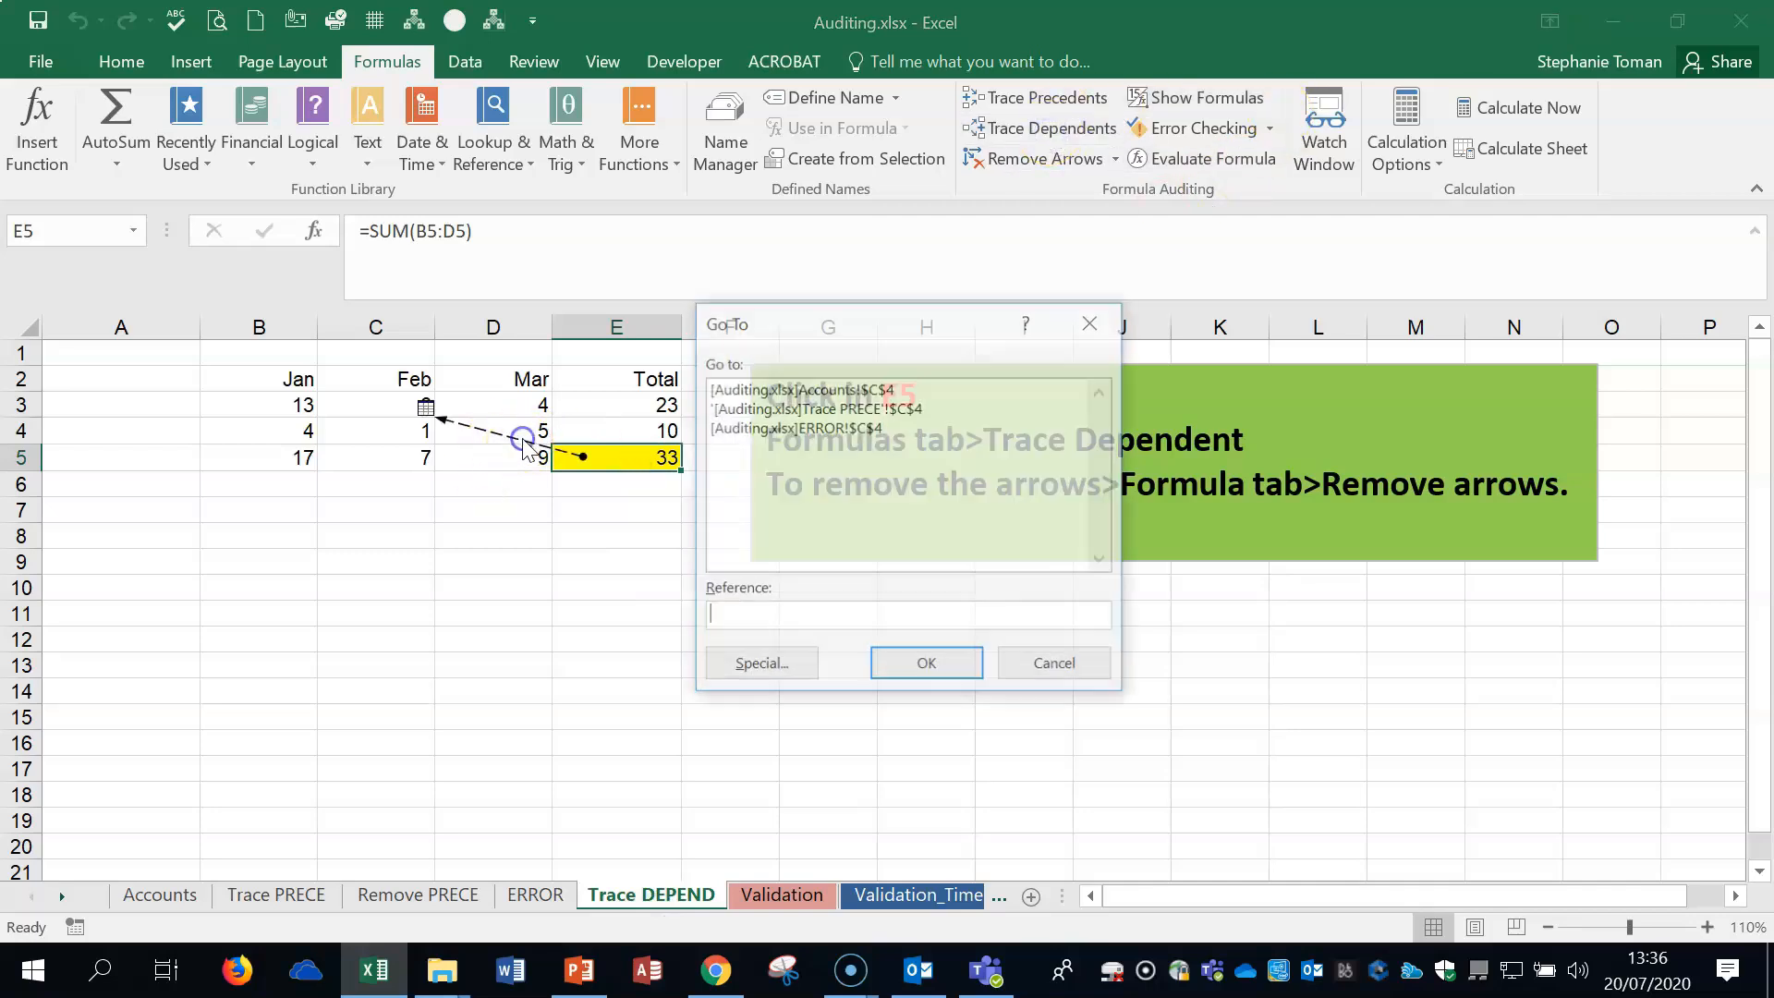
left_click(821, 388)
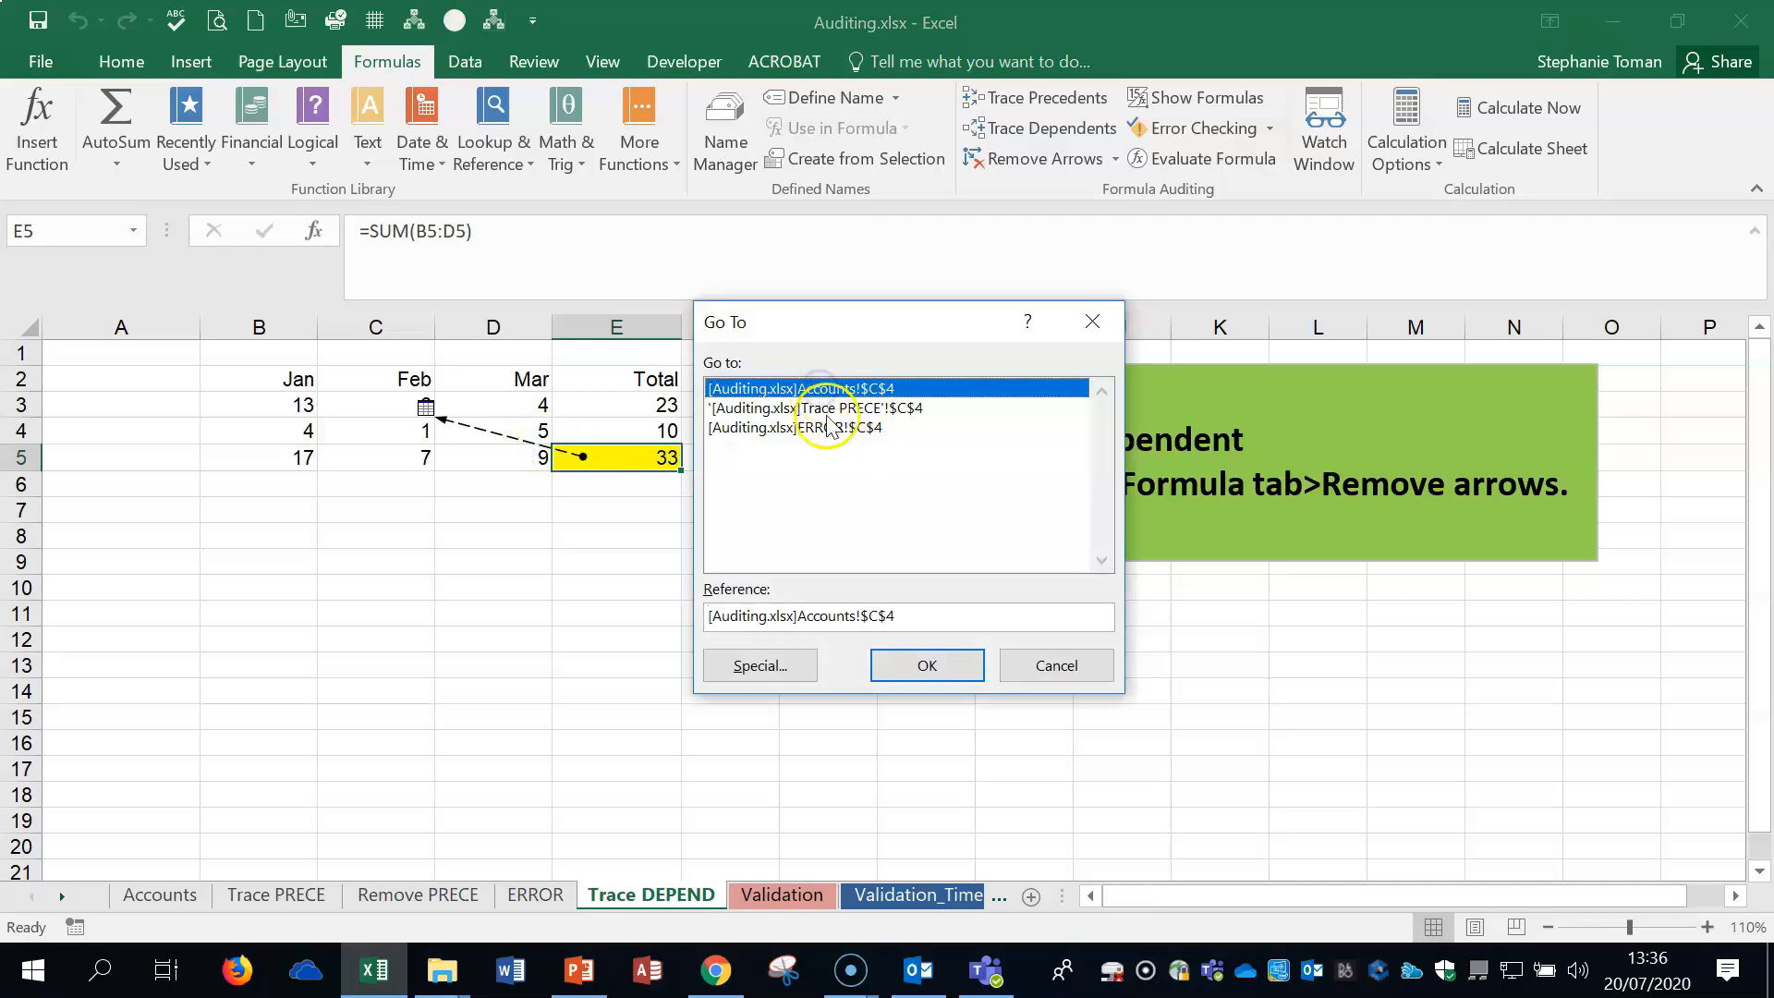
left_click(822, 407)
left_click(828, 428)
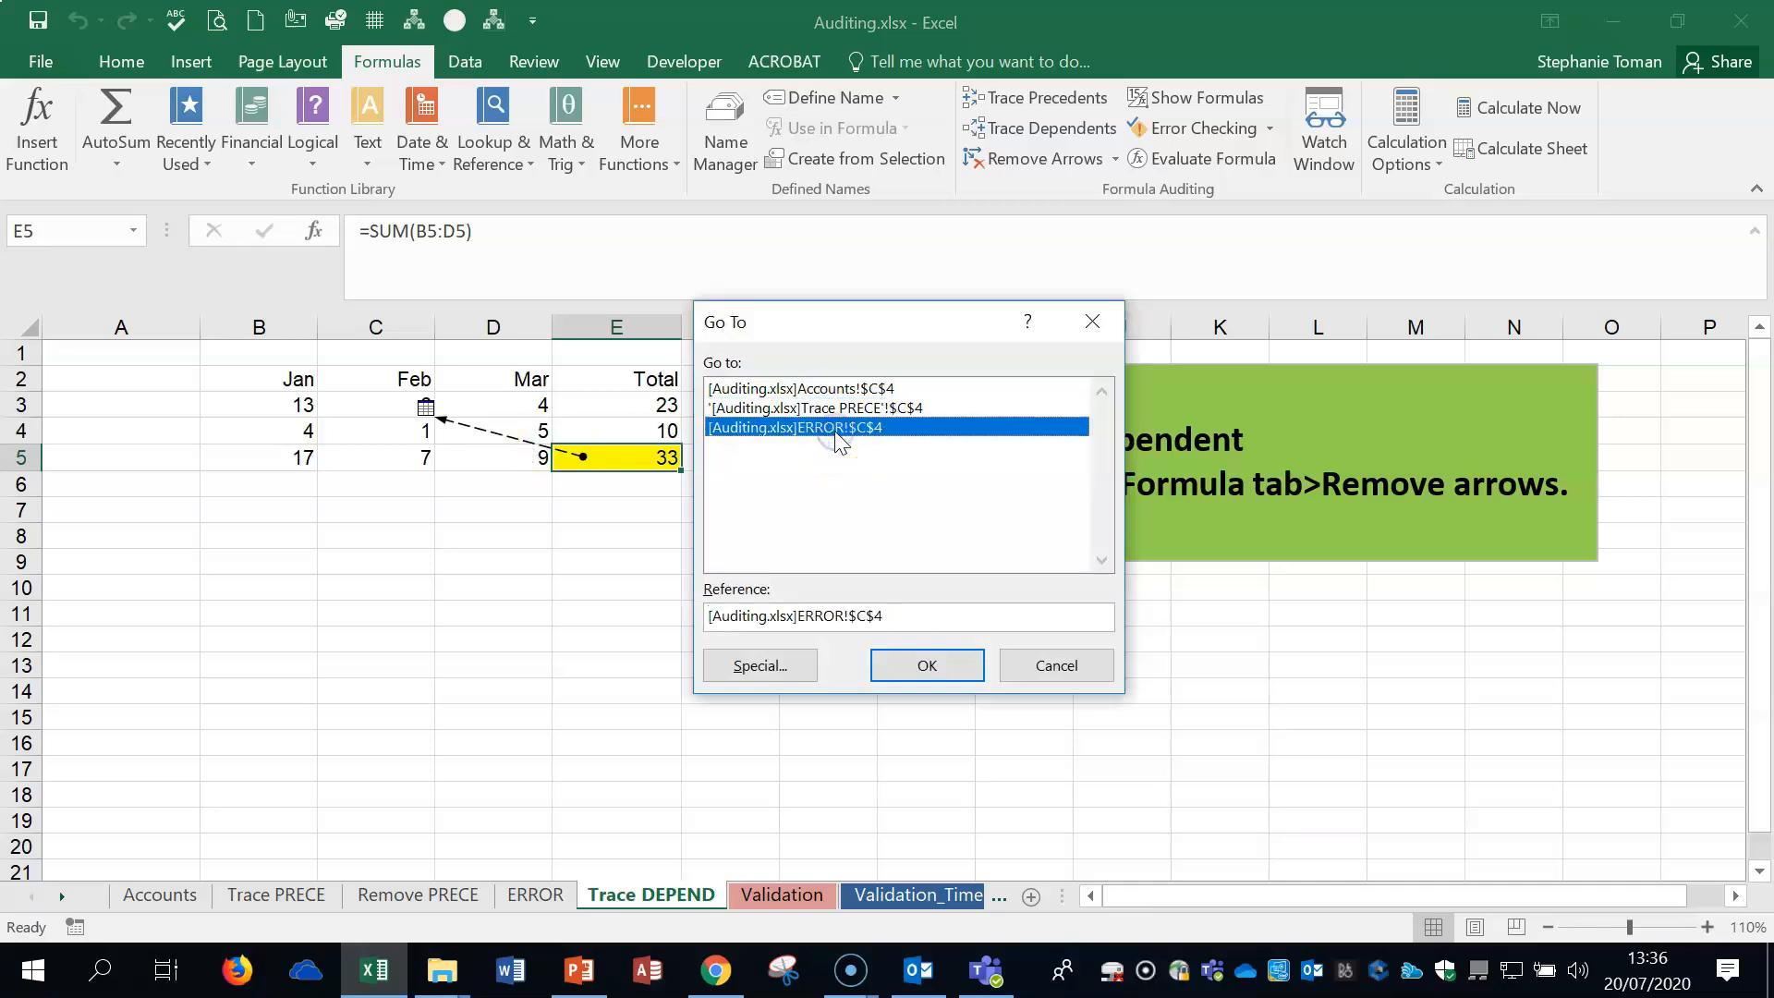
left_click(925, 667)
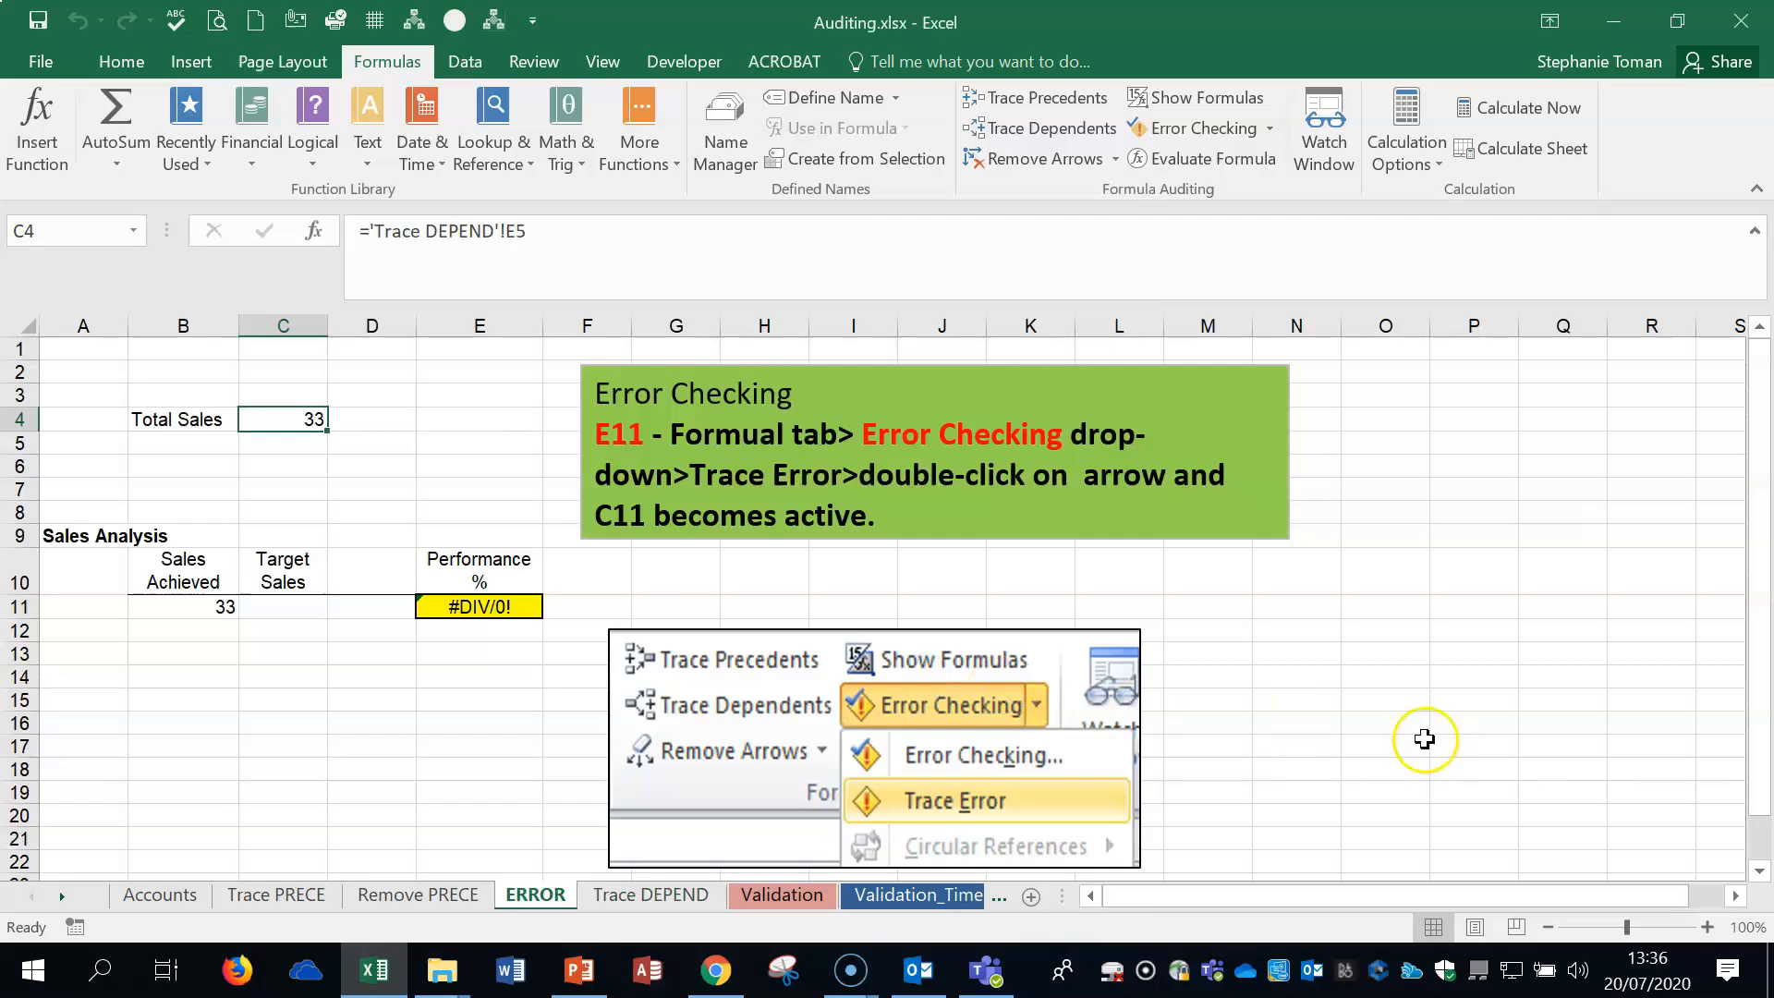
- Examine the cell references in the Performance % formula in E11 on the ERROR sheet
double_click(488, 608)
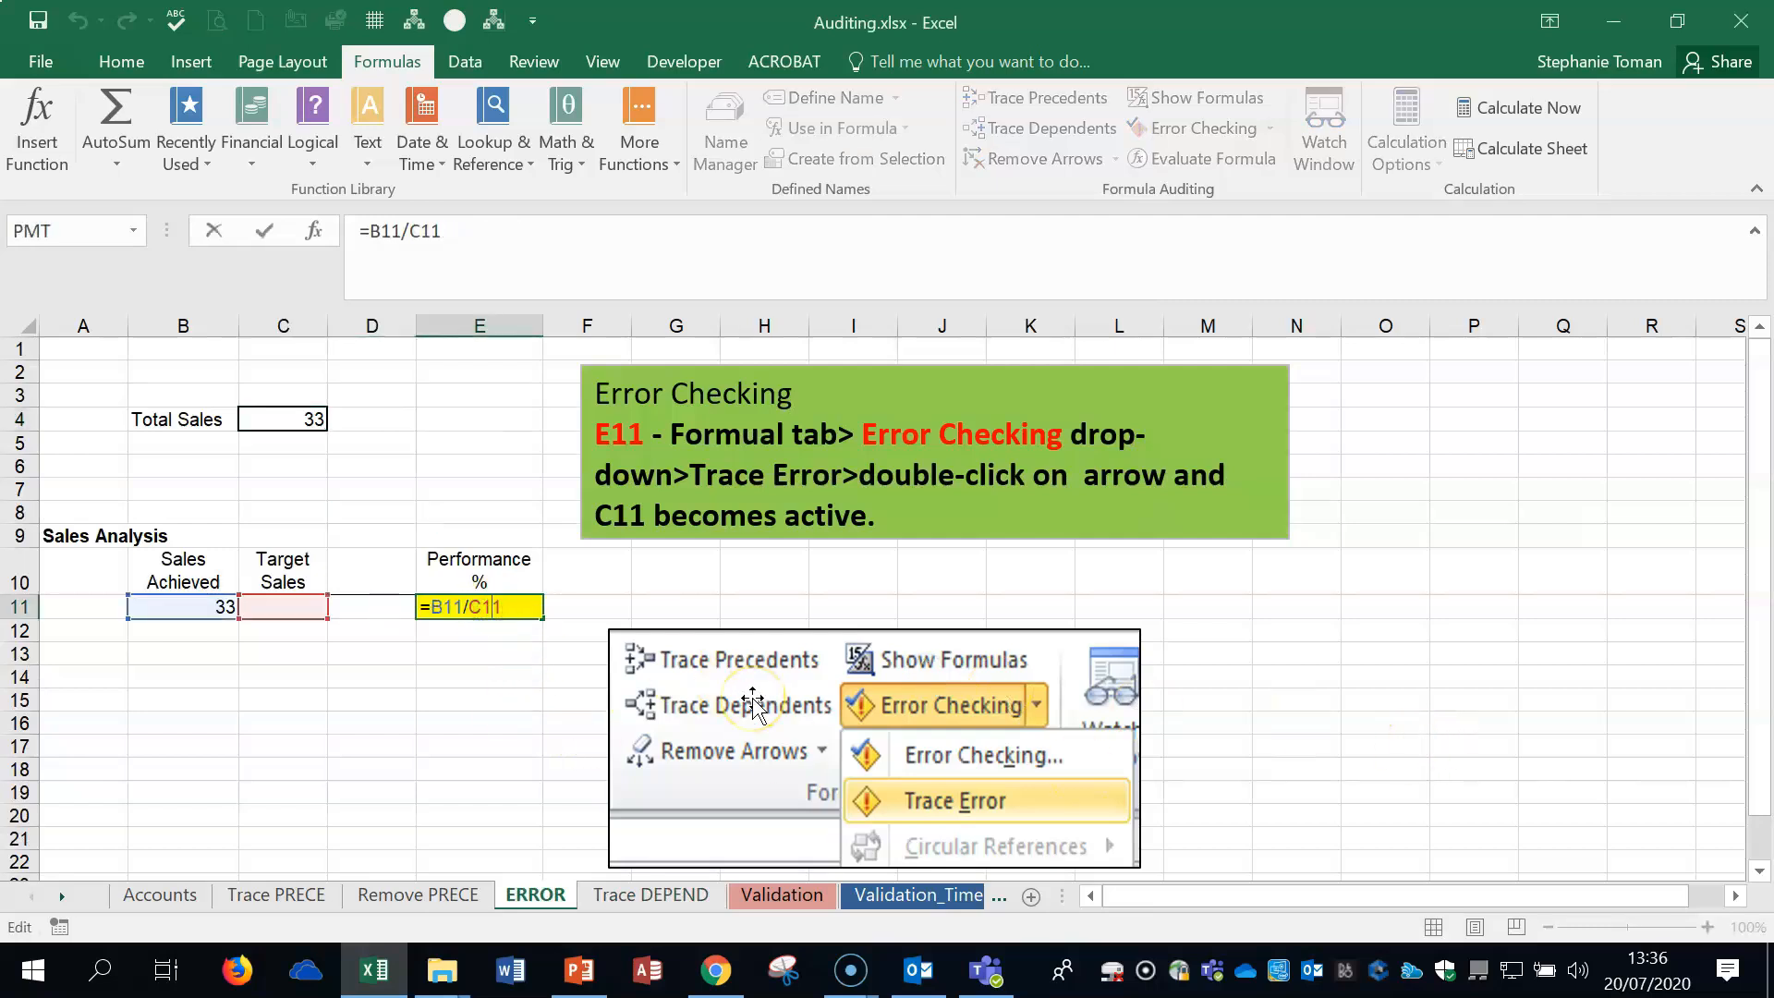
left_click(286, 617)
- Remove the tracer arrows from the Trace DEPEND sheet
left_click(673, 895)
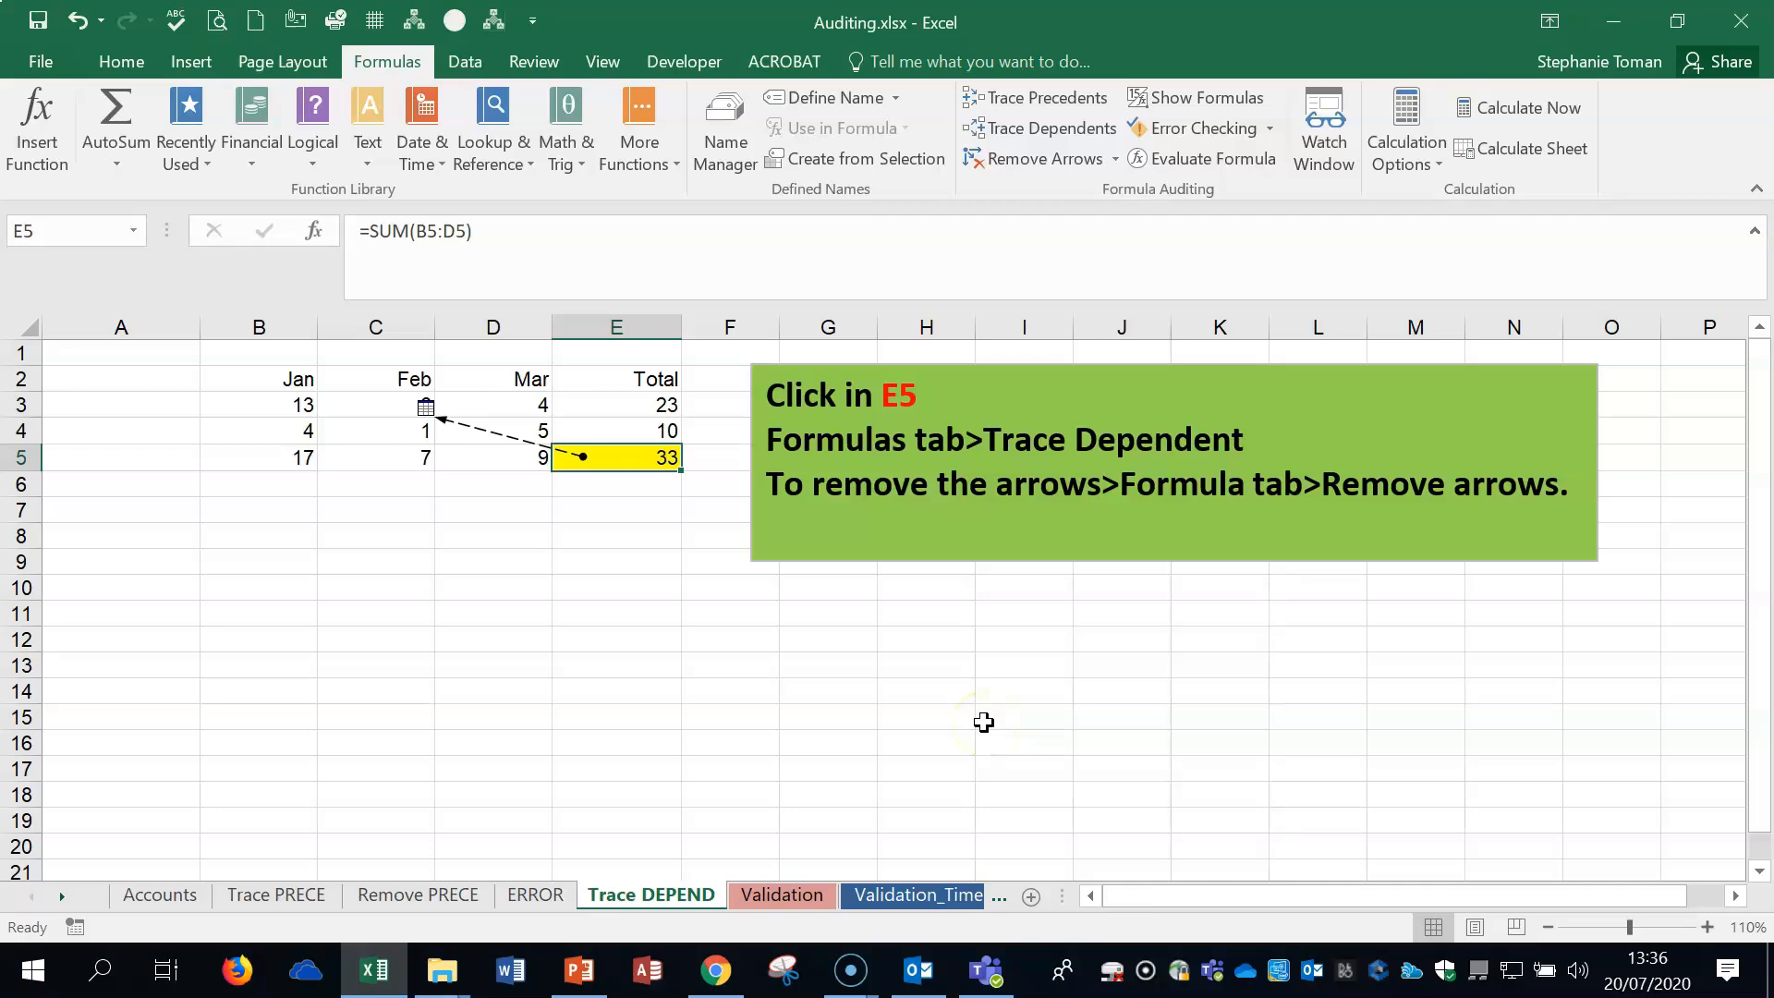
left_click(1033, 159)
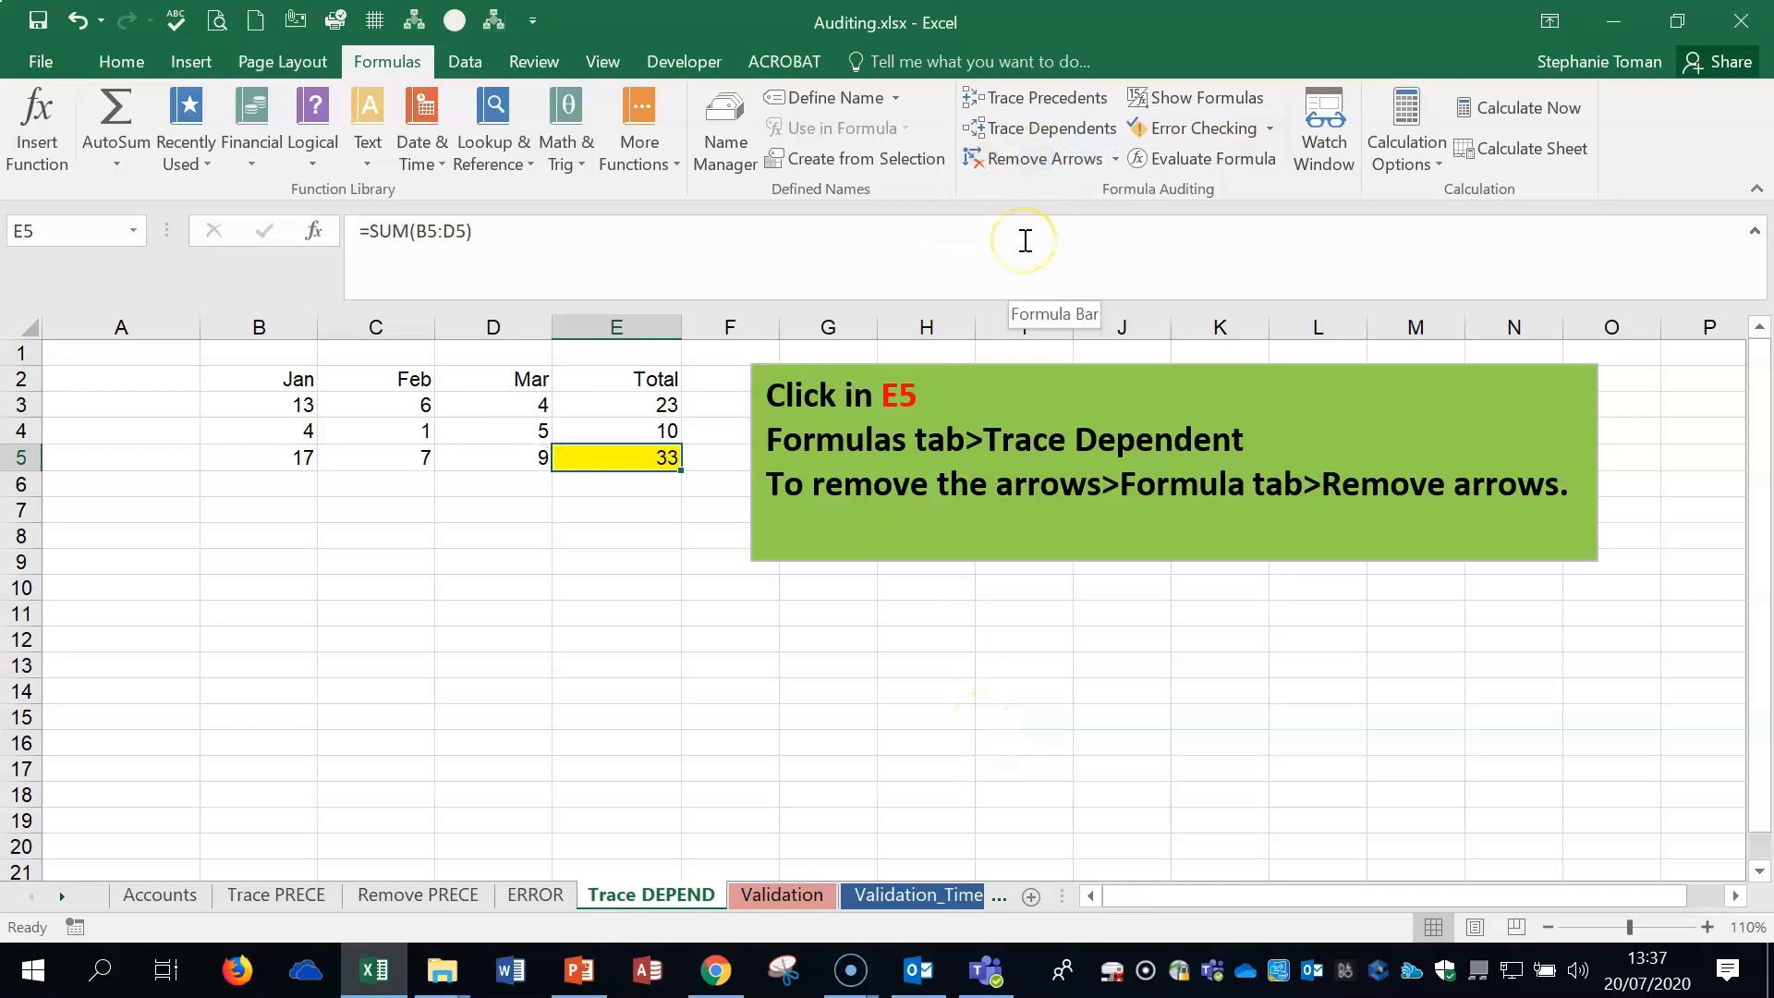
left_click(1238, 567)
- Open the Validation sheet and view the available Data Validation commands
left_click(776, 895)
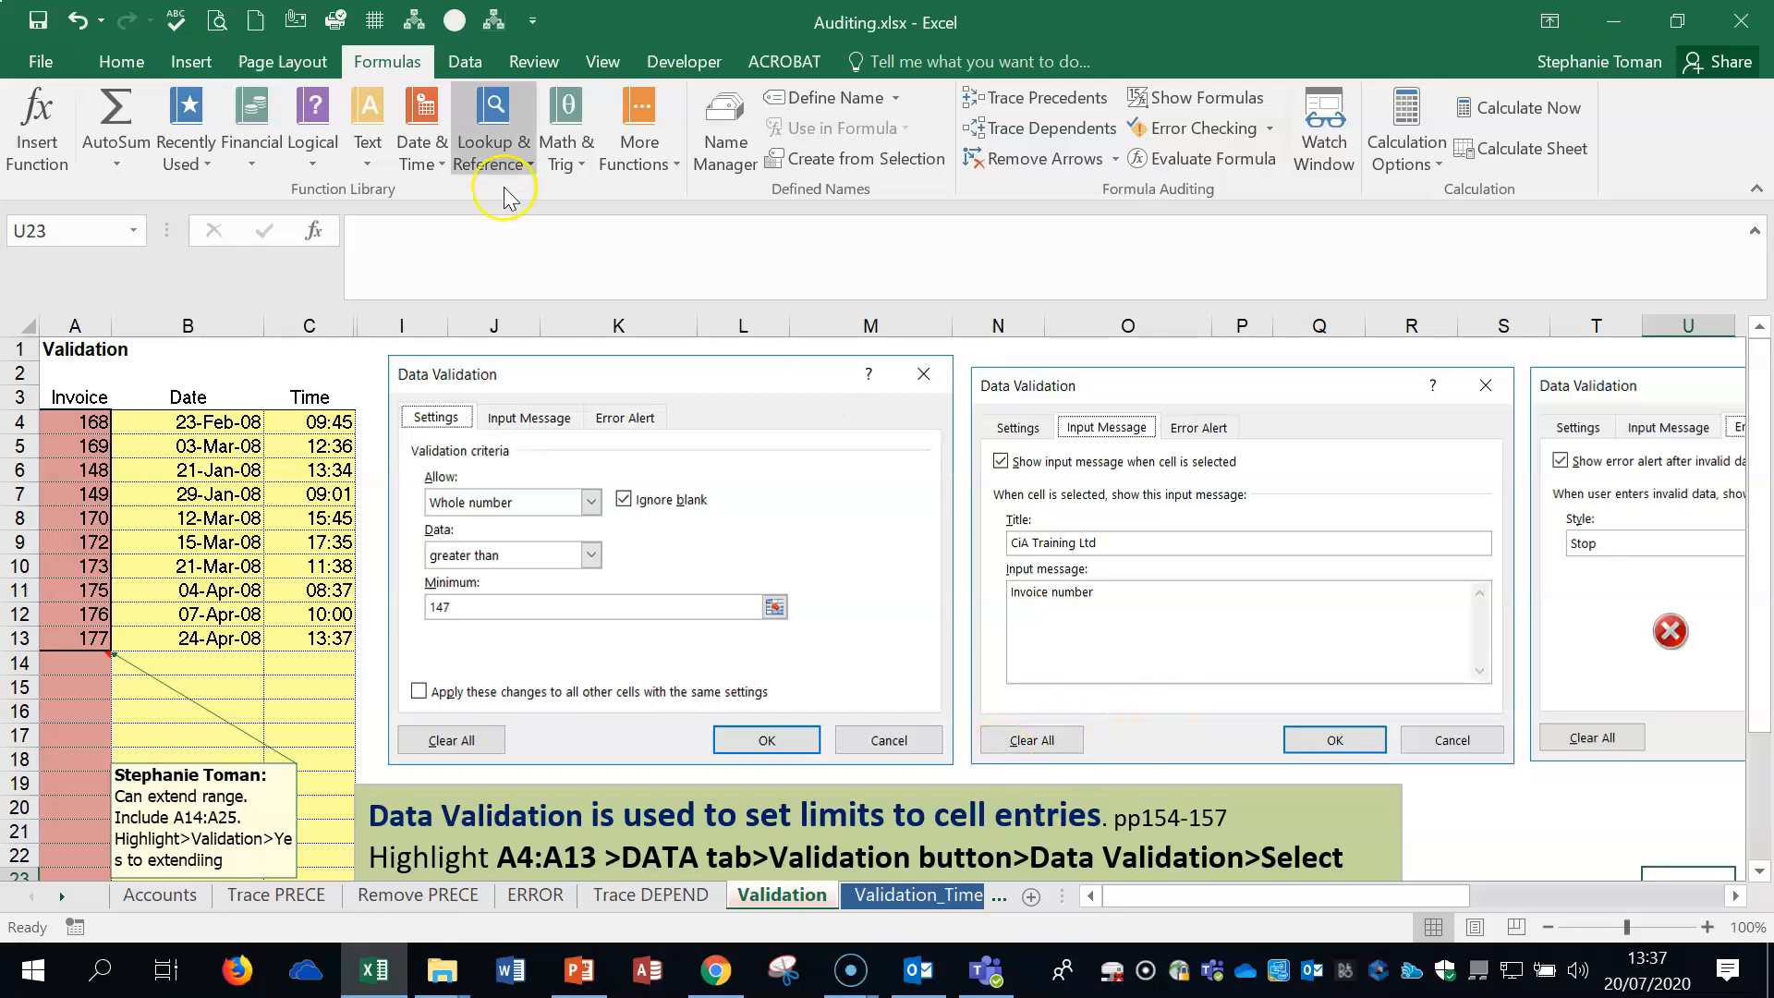
left_click(465, 61)
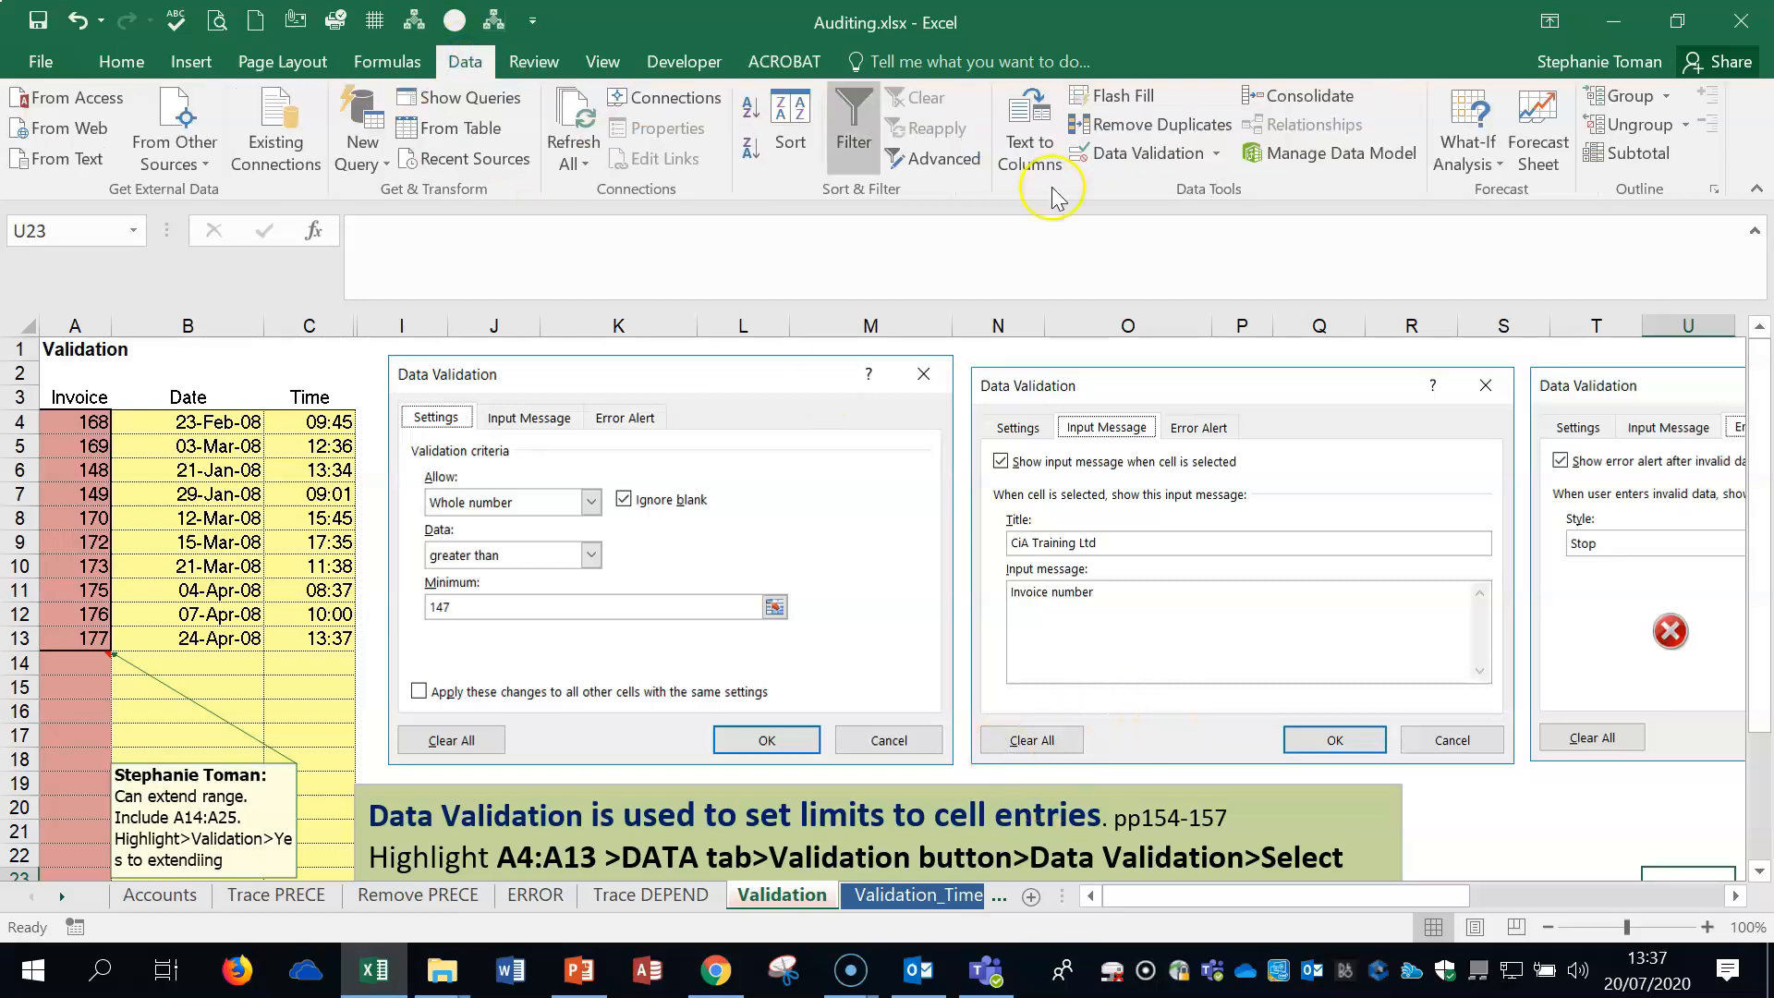
left_click(1218, 155)
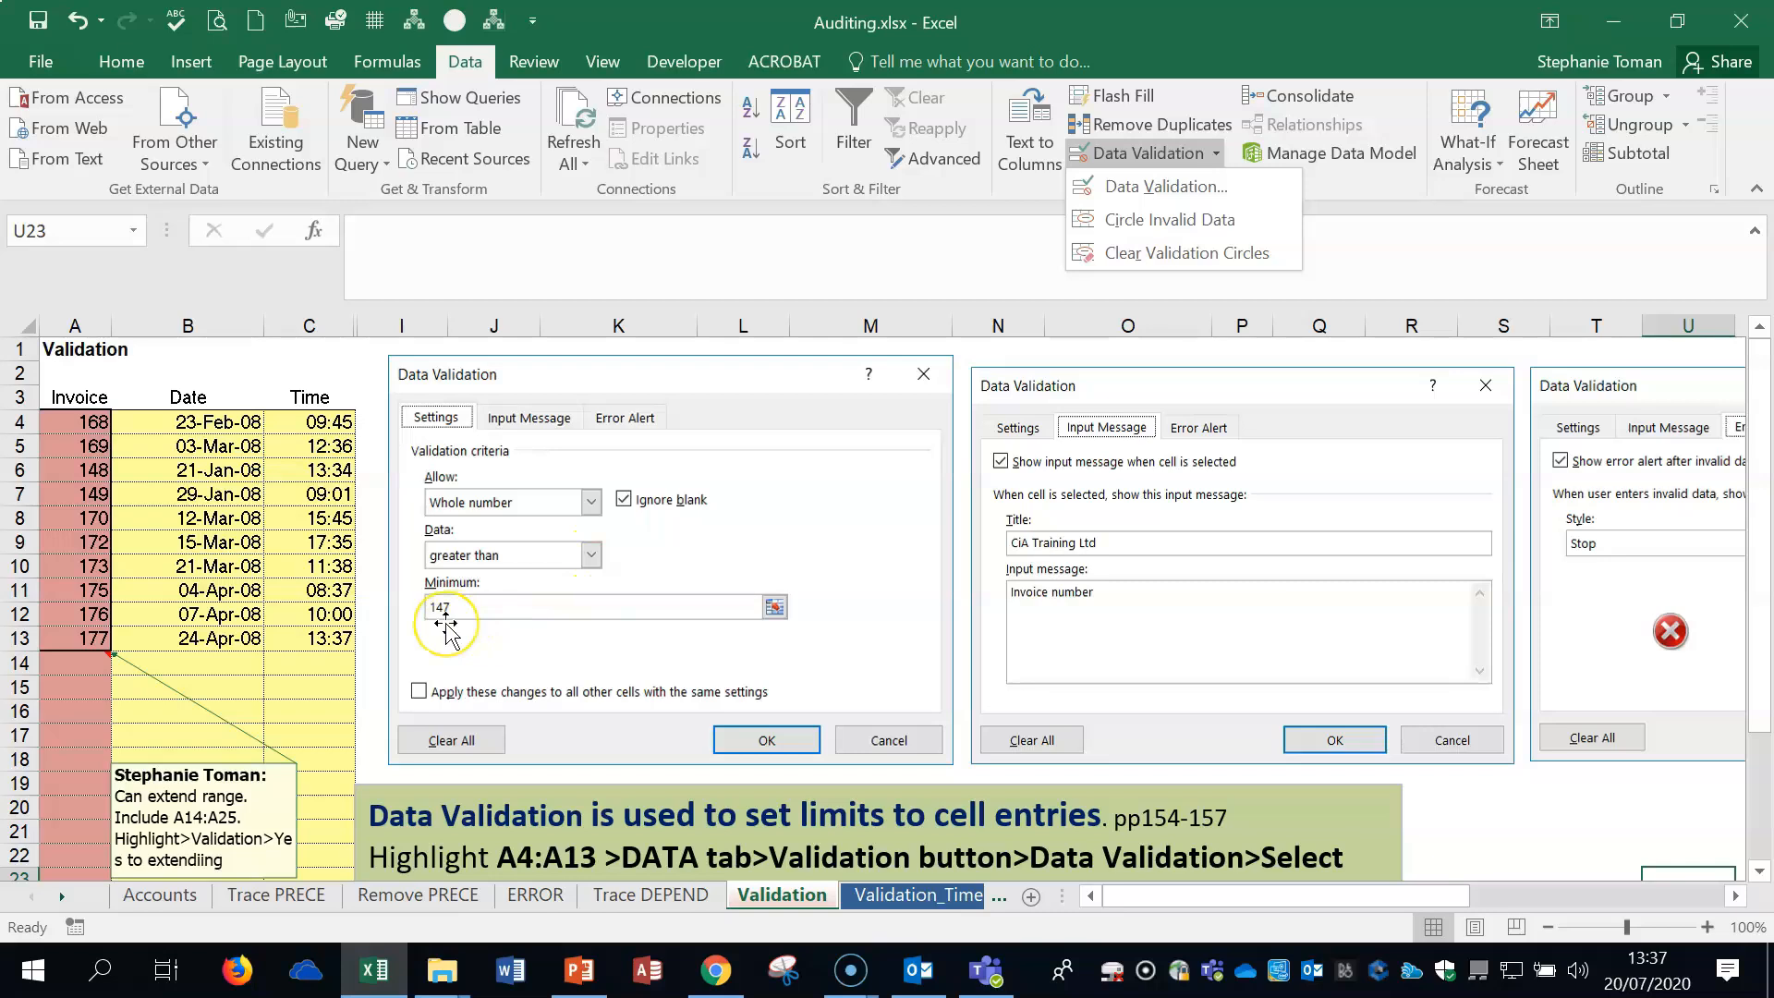
left_click(69, 592)
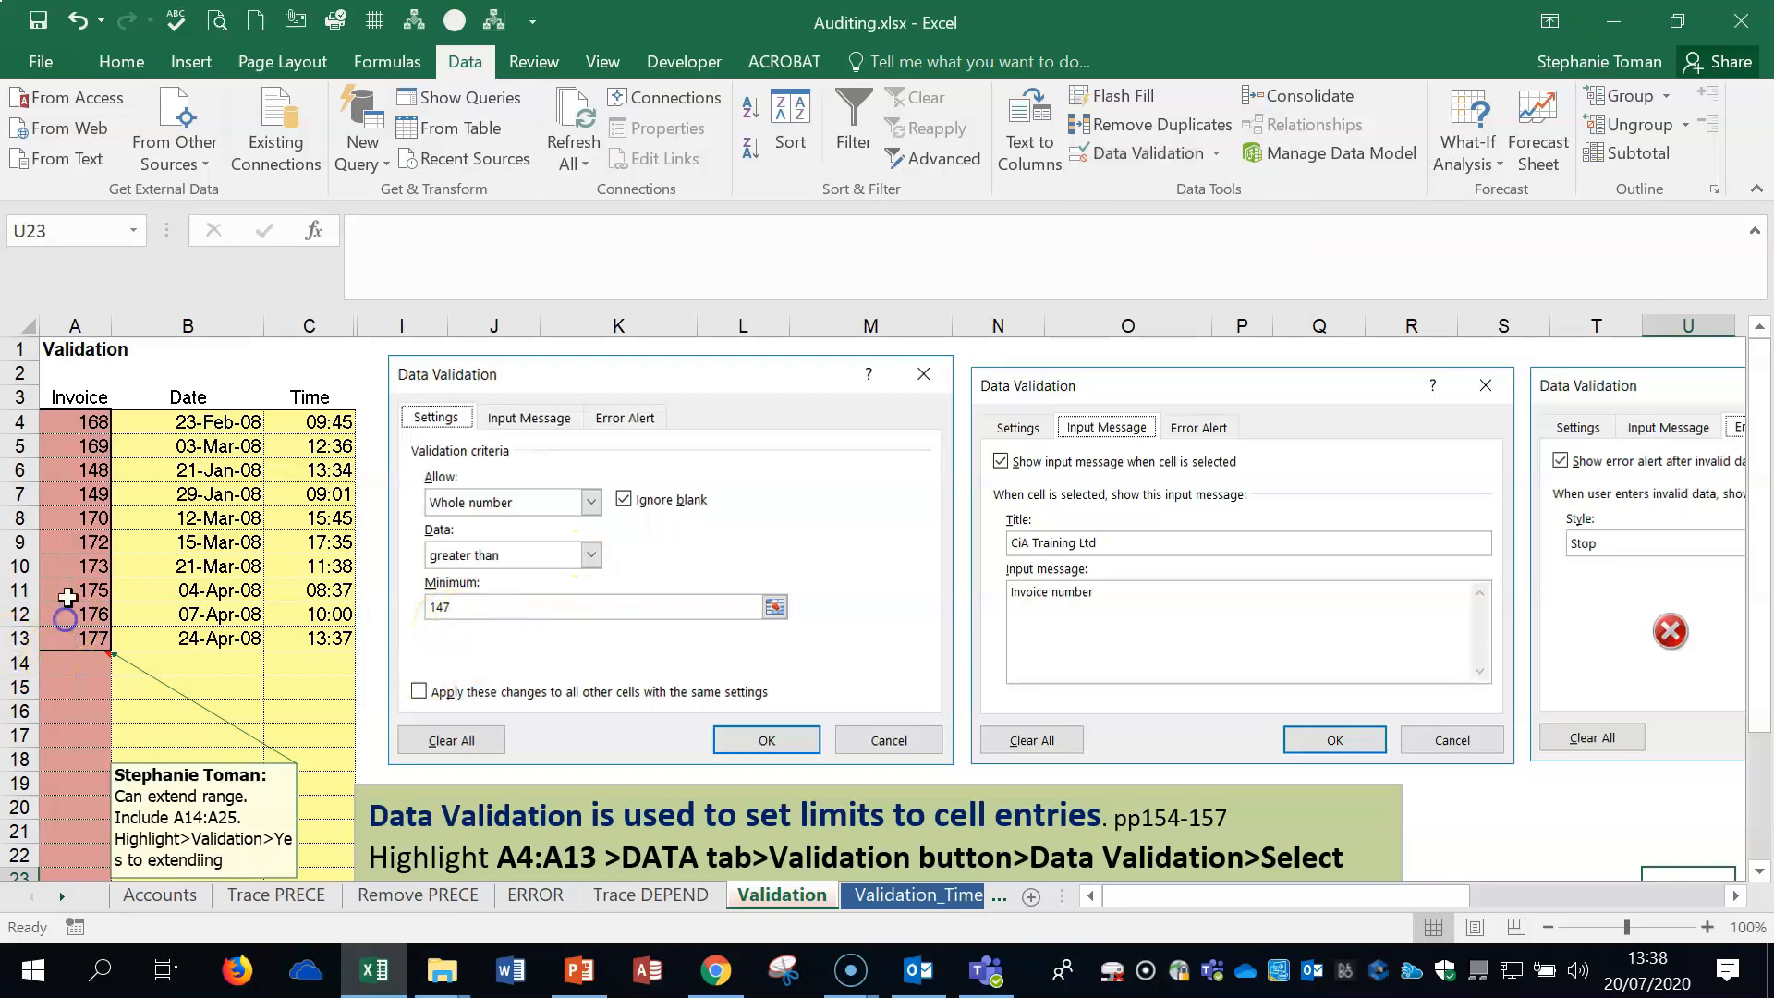
- Try to enter 100 as the invoice number in cell A11 to test its validation rule, and cancel the entry
left_click(69, 586)
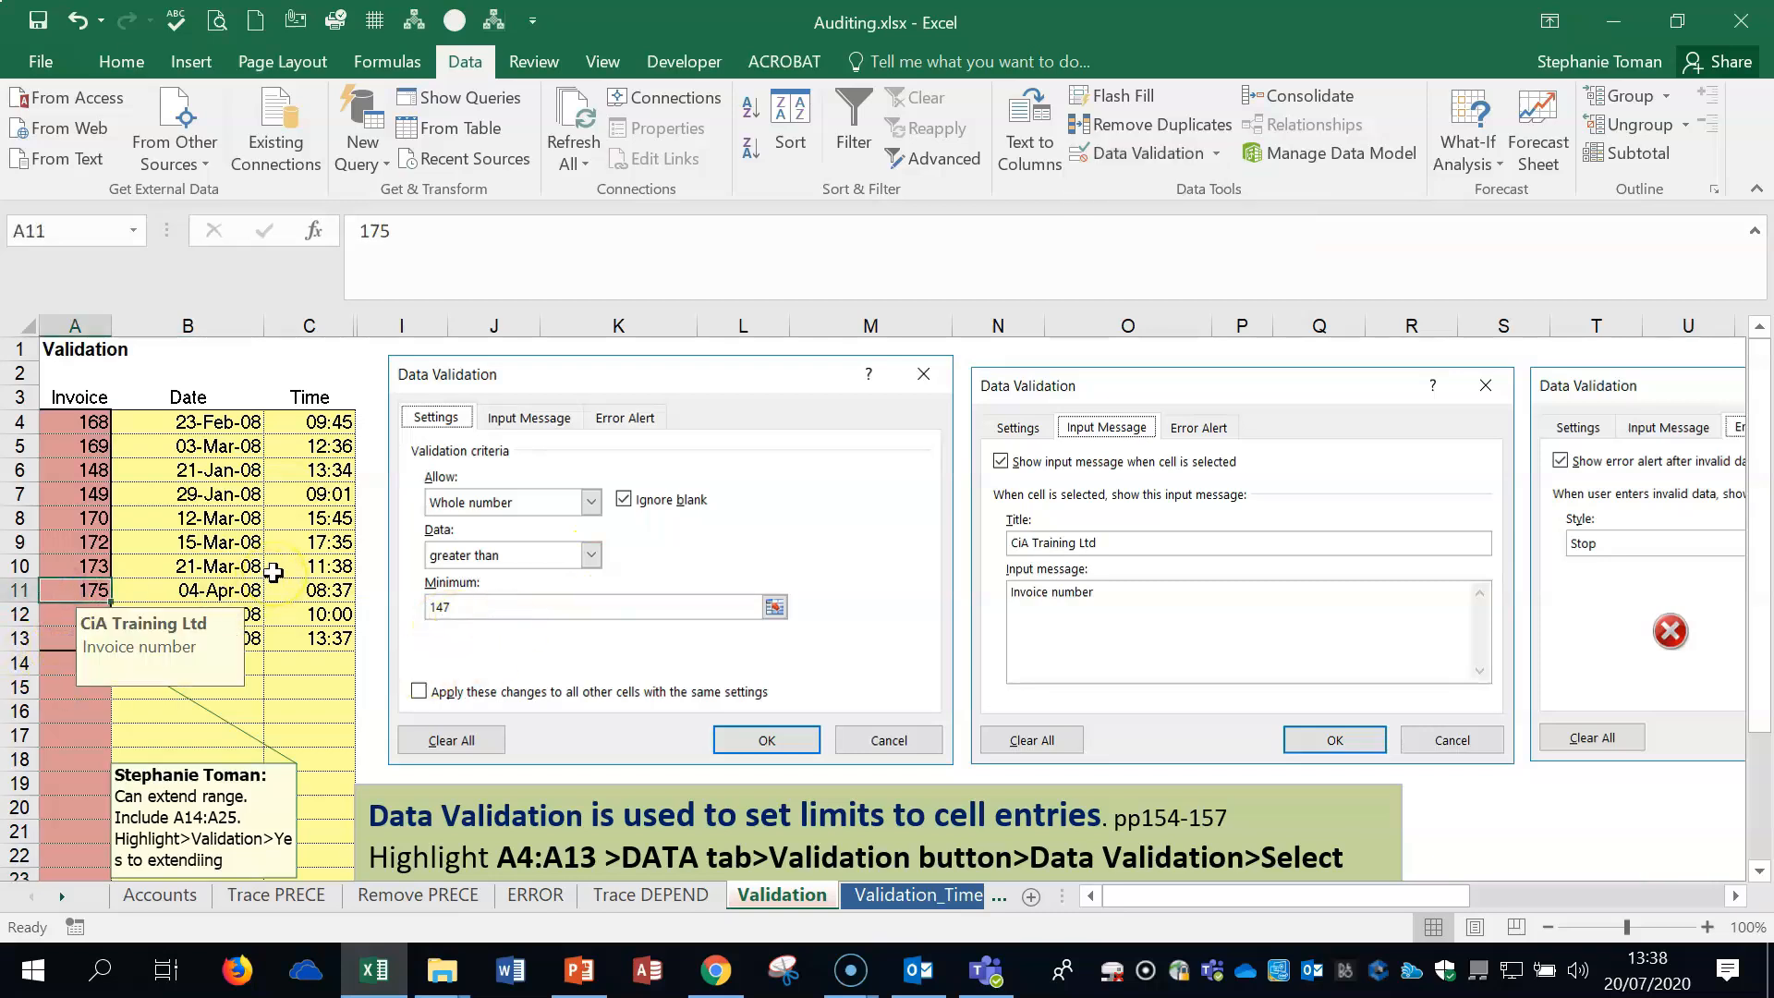
type("100")
key("Return")
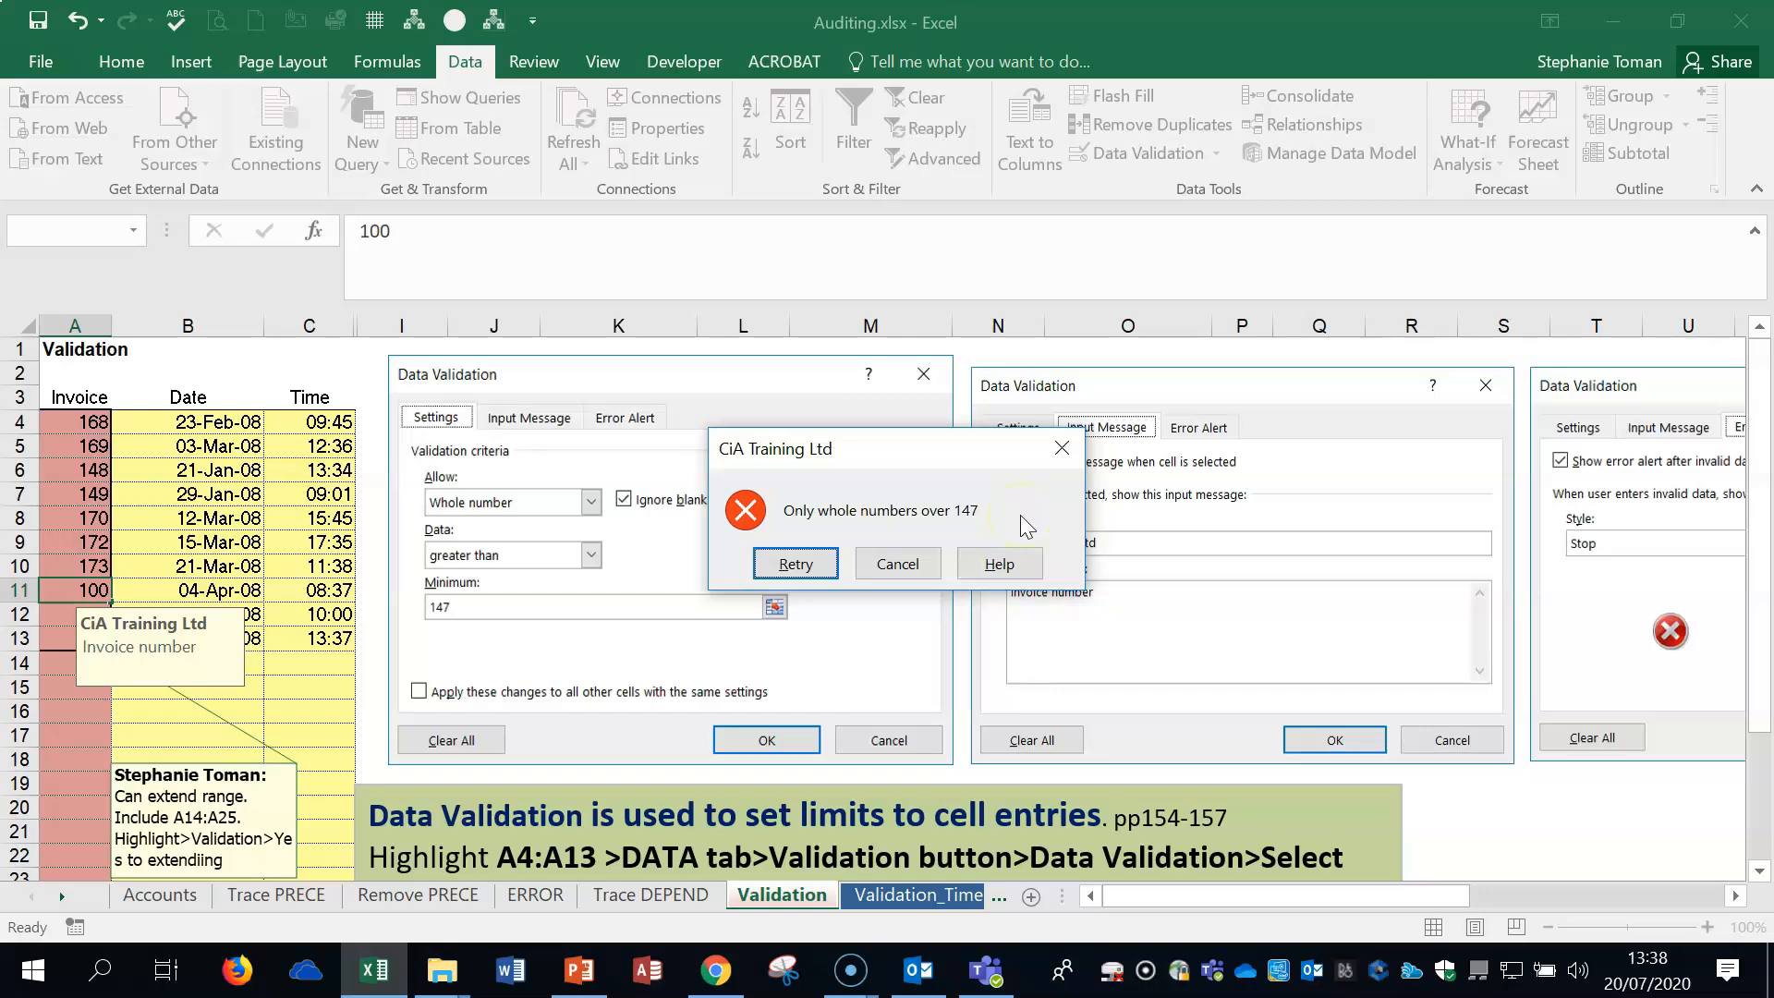
left_click(910, 564)
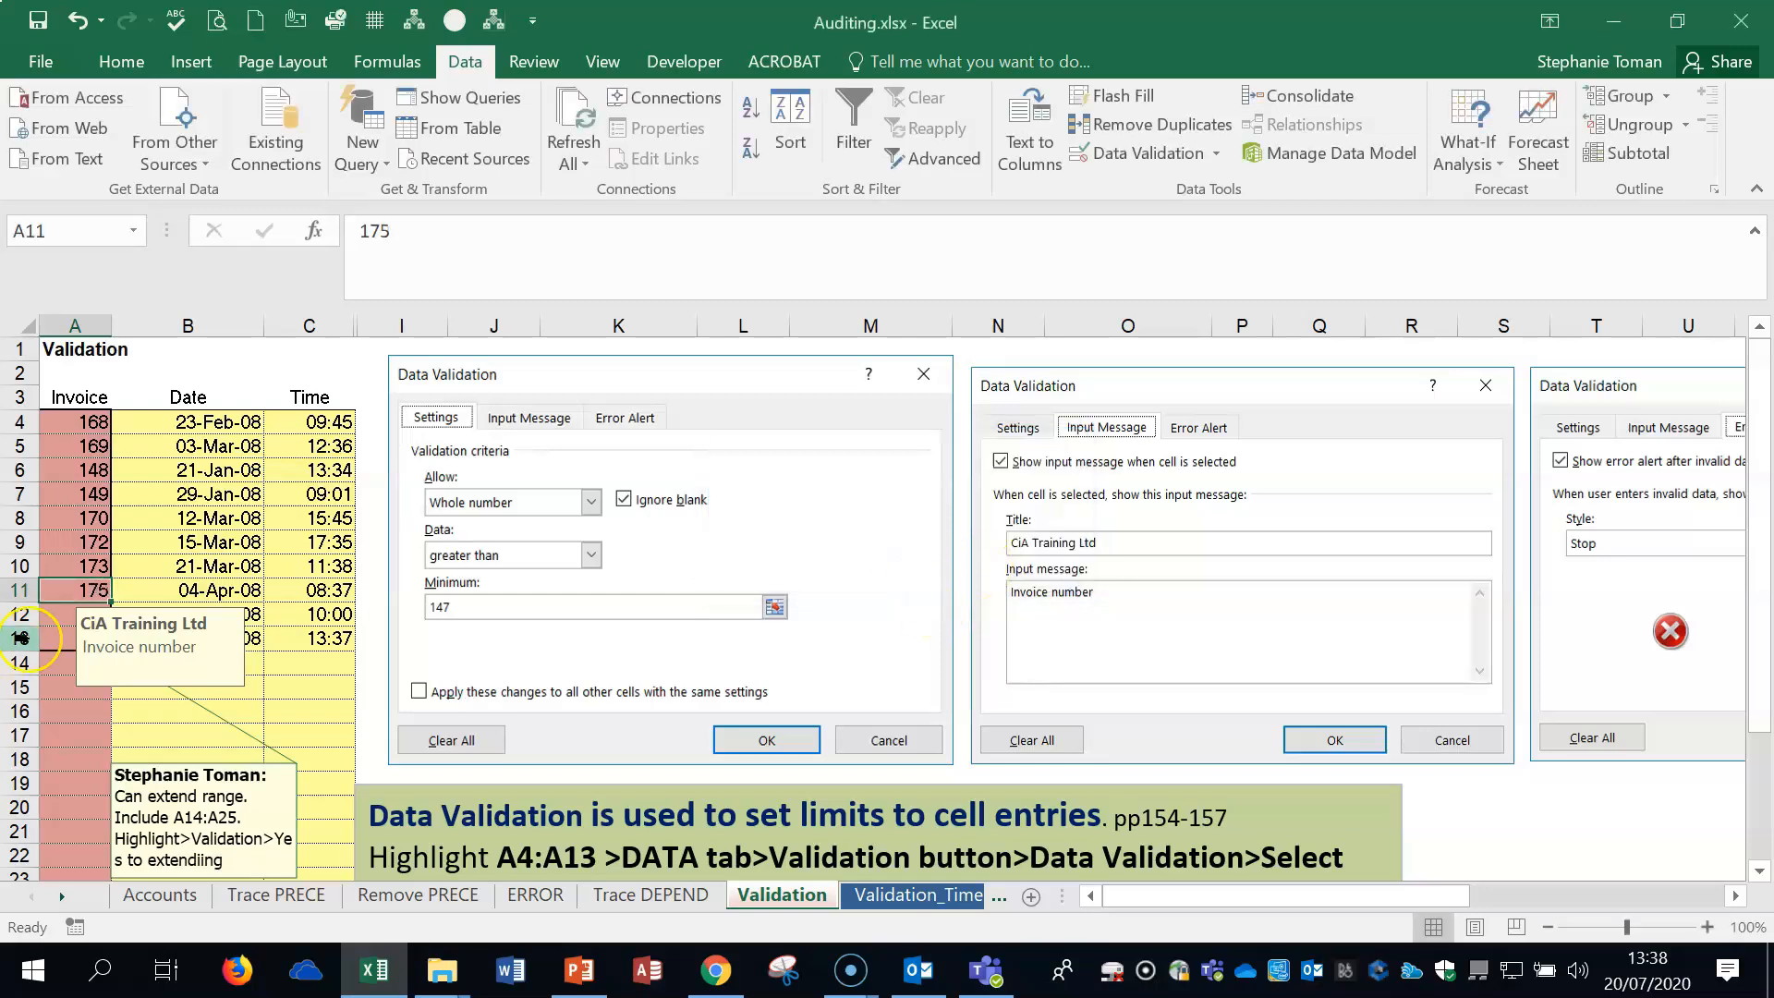
- Check the input messages on invoice cells A10 and A9 and examine the sample Error Alert settings further along the sheet
left_click(74, 564)
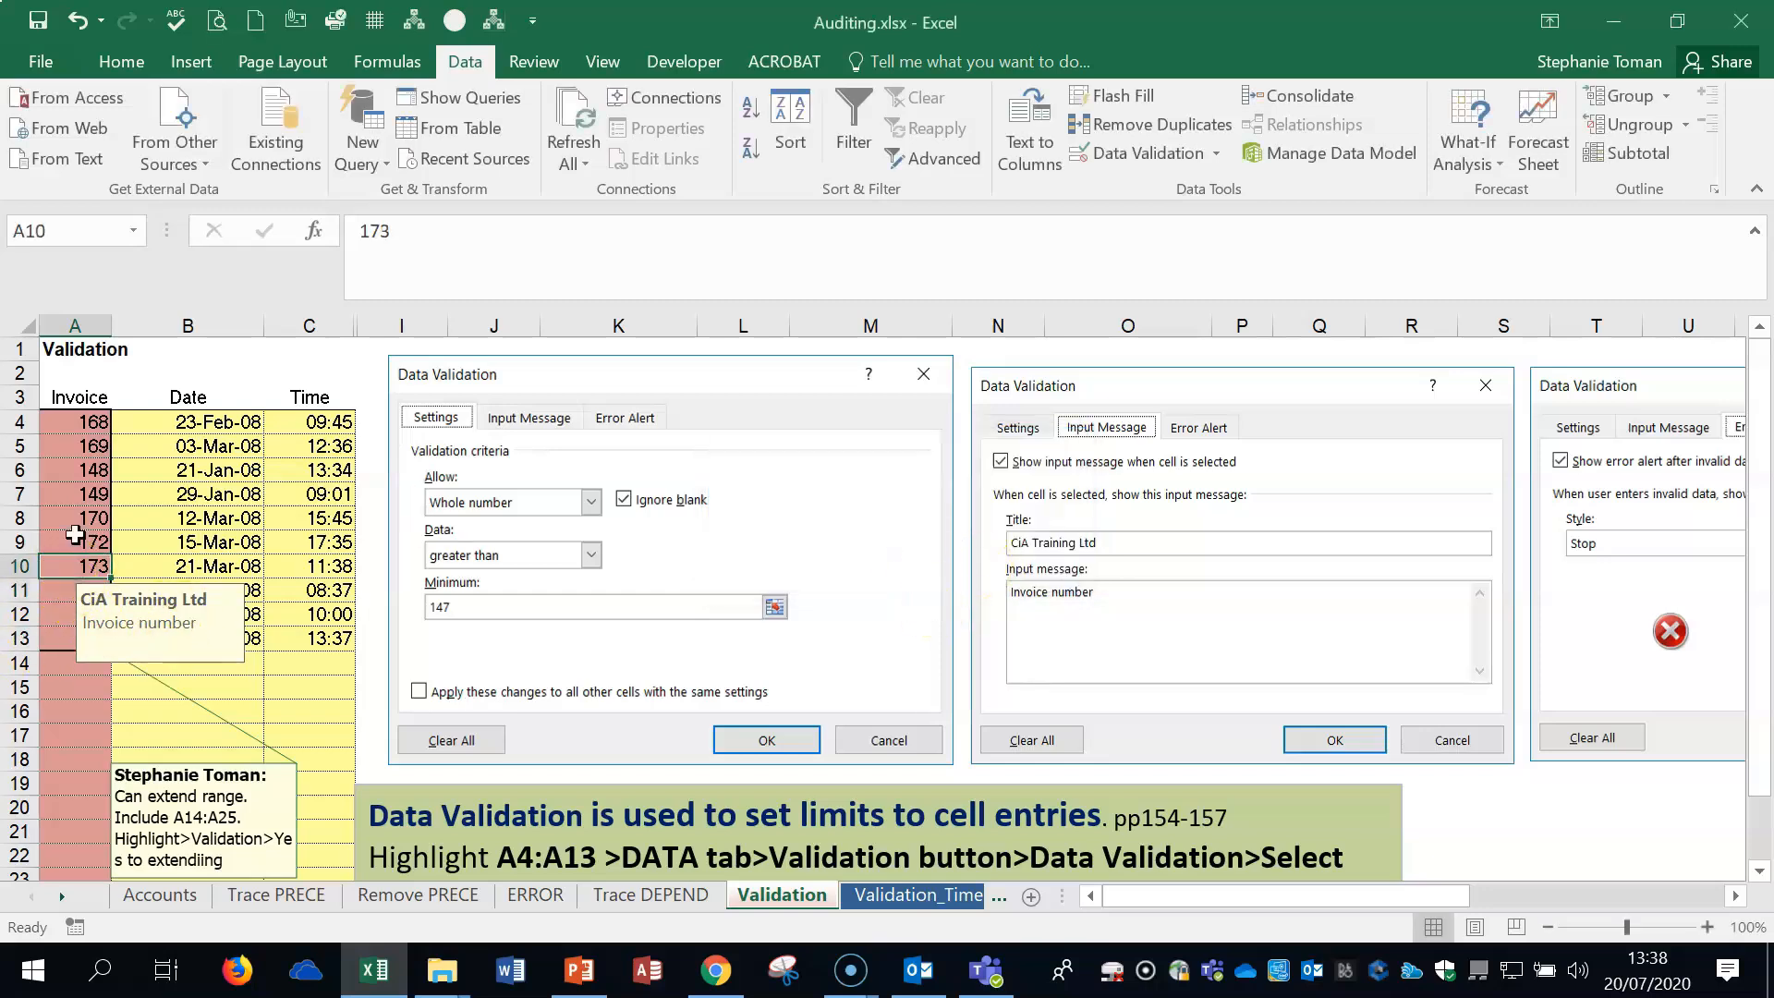
left_click(74, 536)
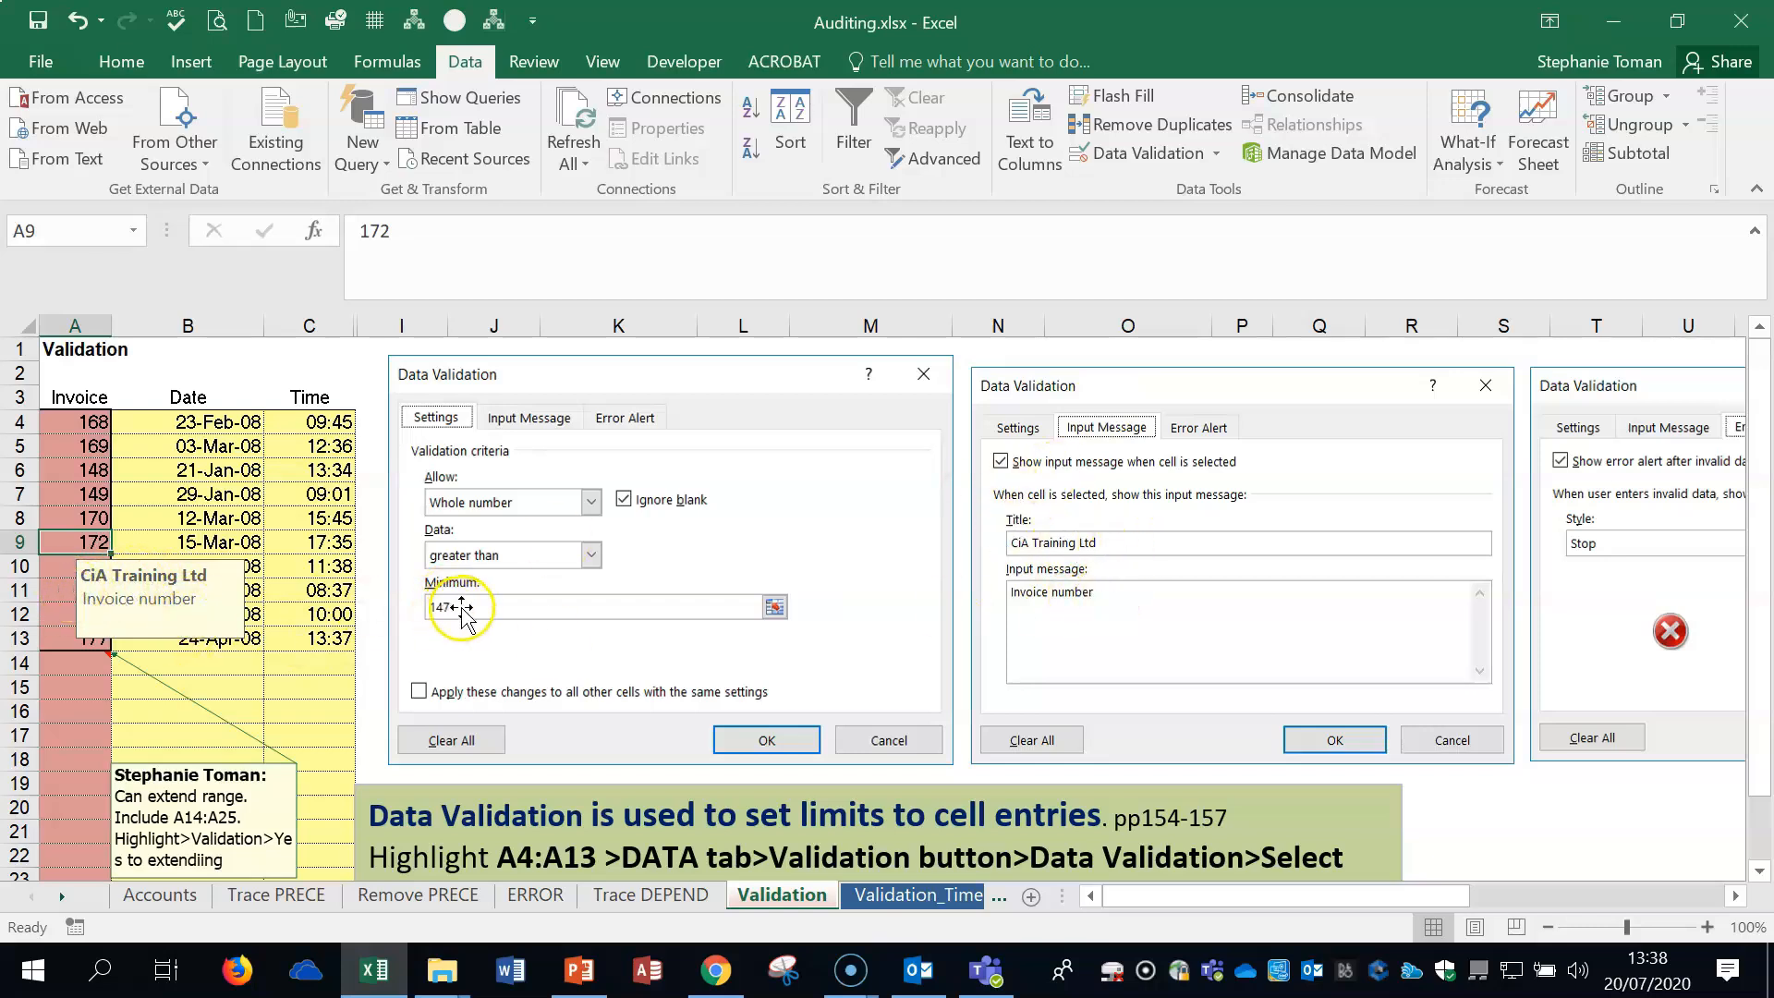
left_click_drag(1420, 894, 1582, 895)
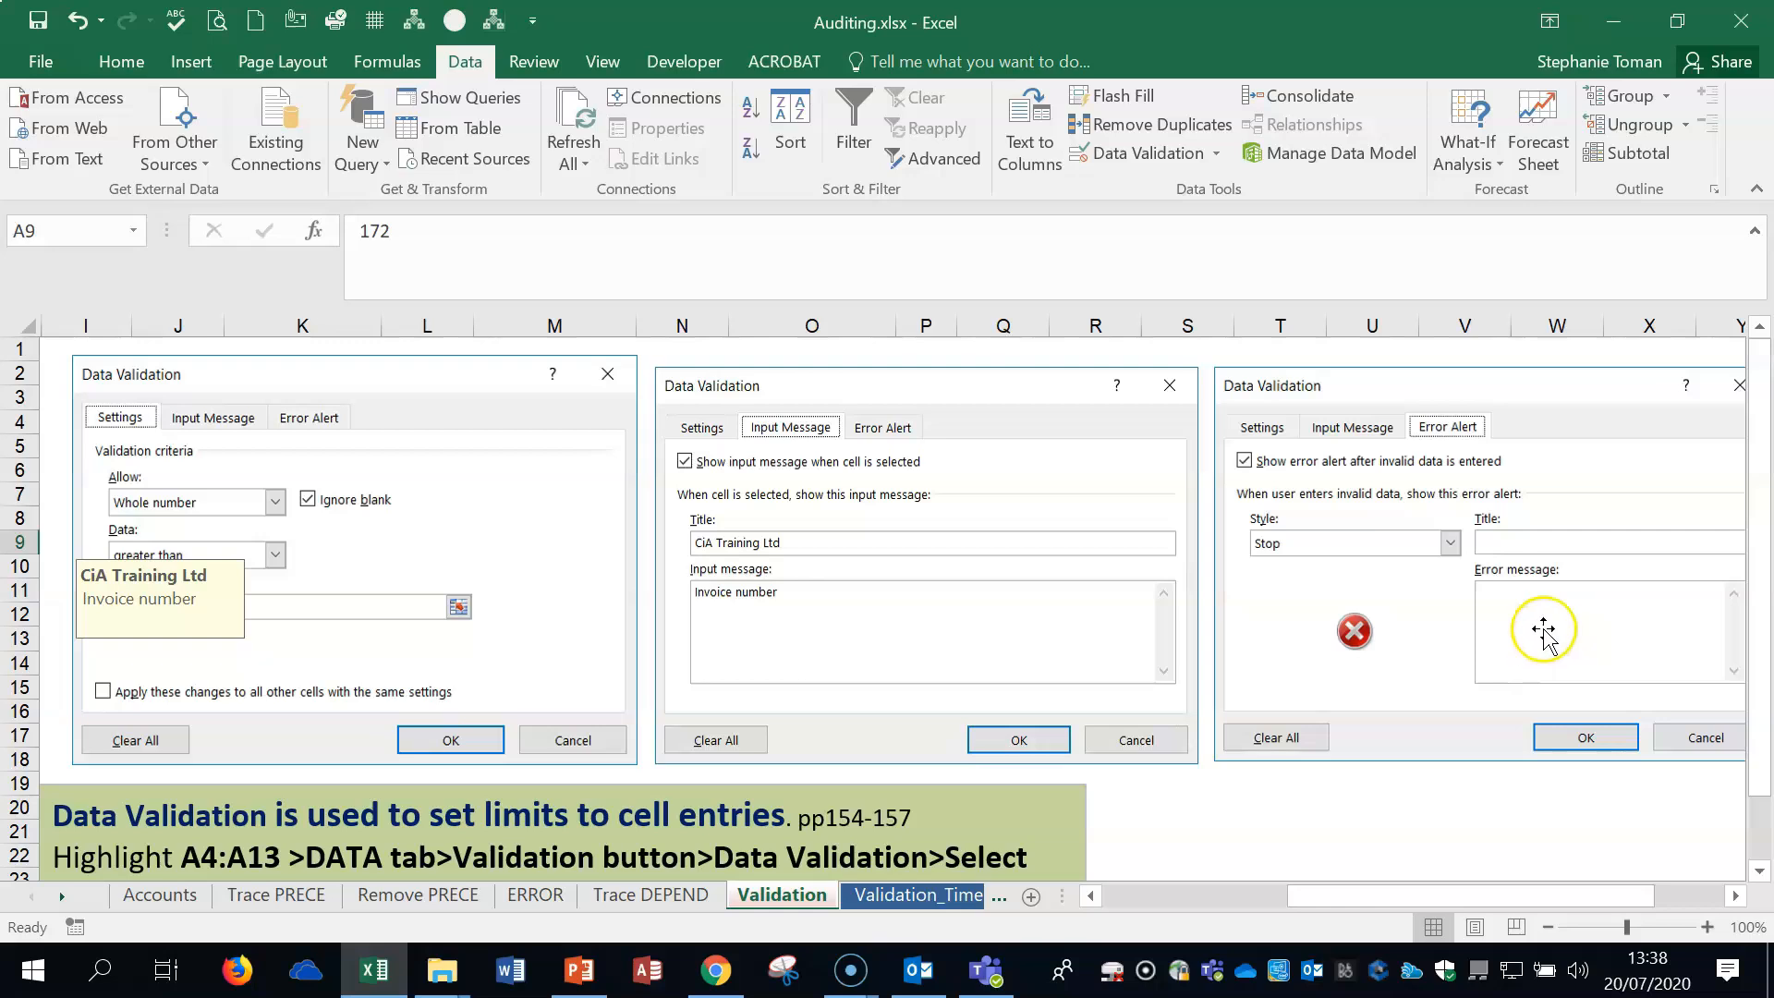
left_click_drag(1372, 901, 1178, 893)
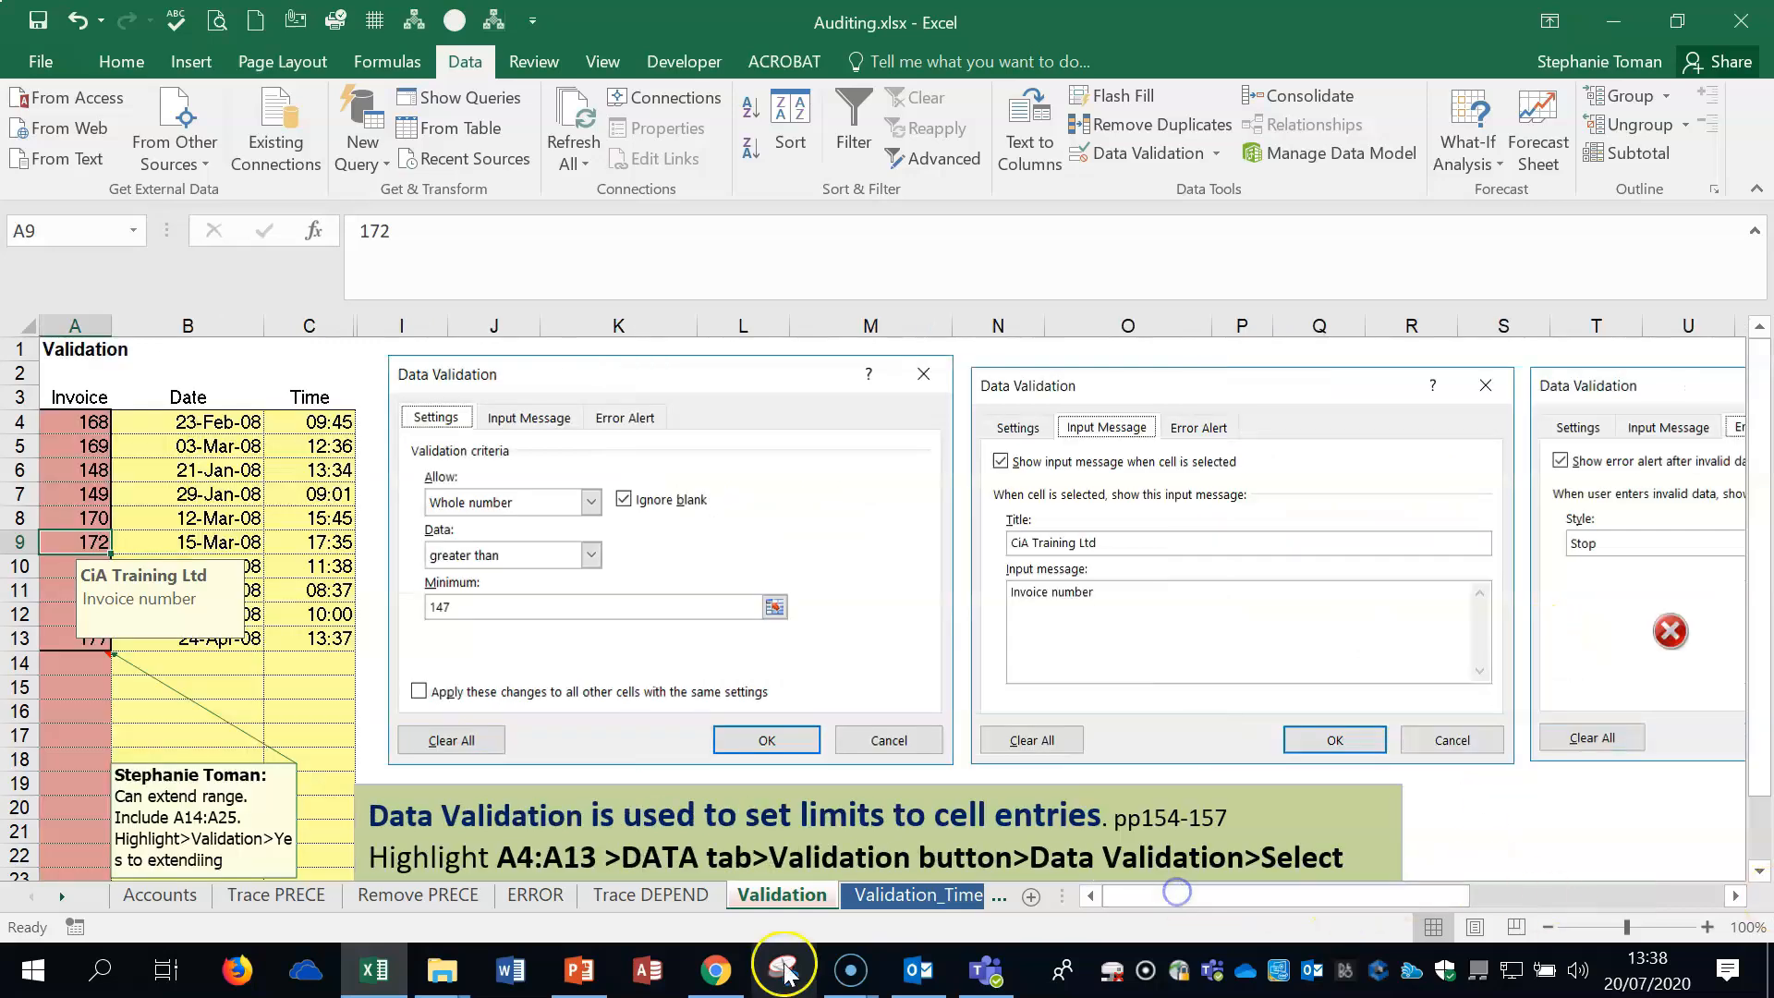
- Change the whole-number validation rule on invoice cells A4:A13 so that its minimum is 100
left_click(77, 453)
left_click_drag(77, 423, 79, 637)
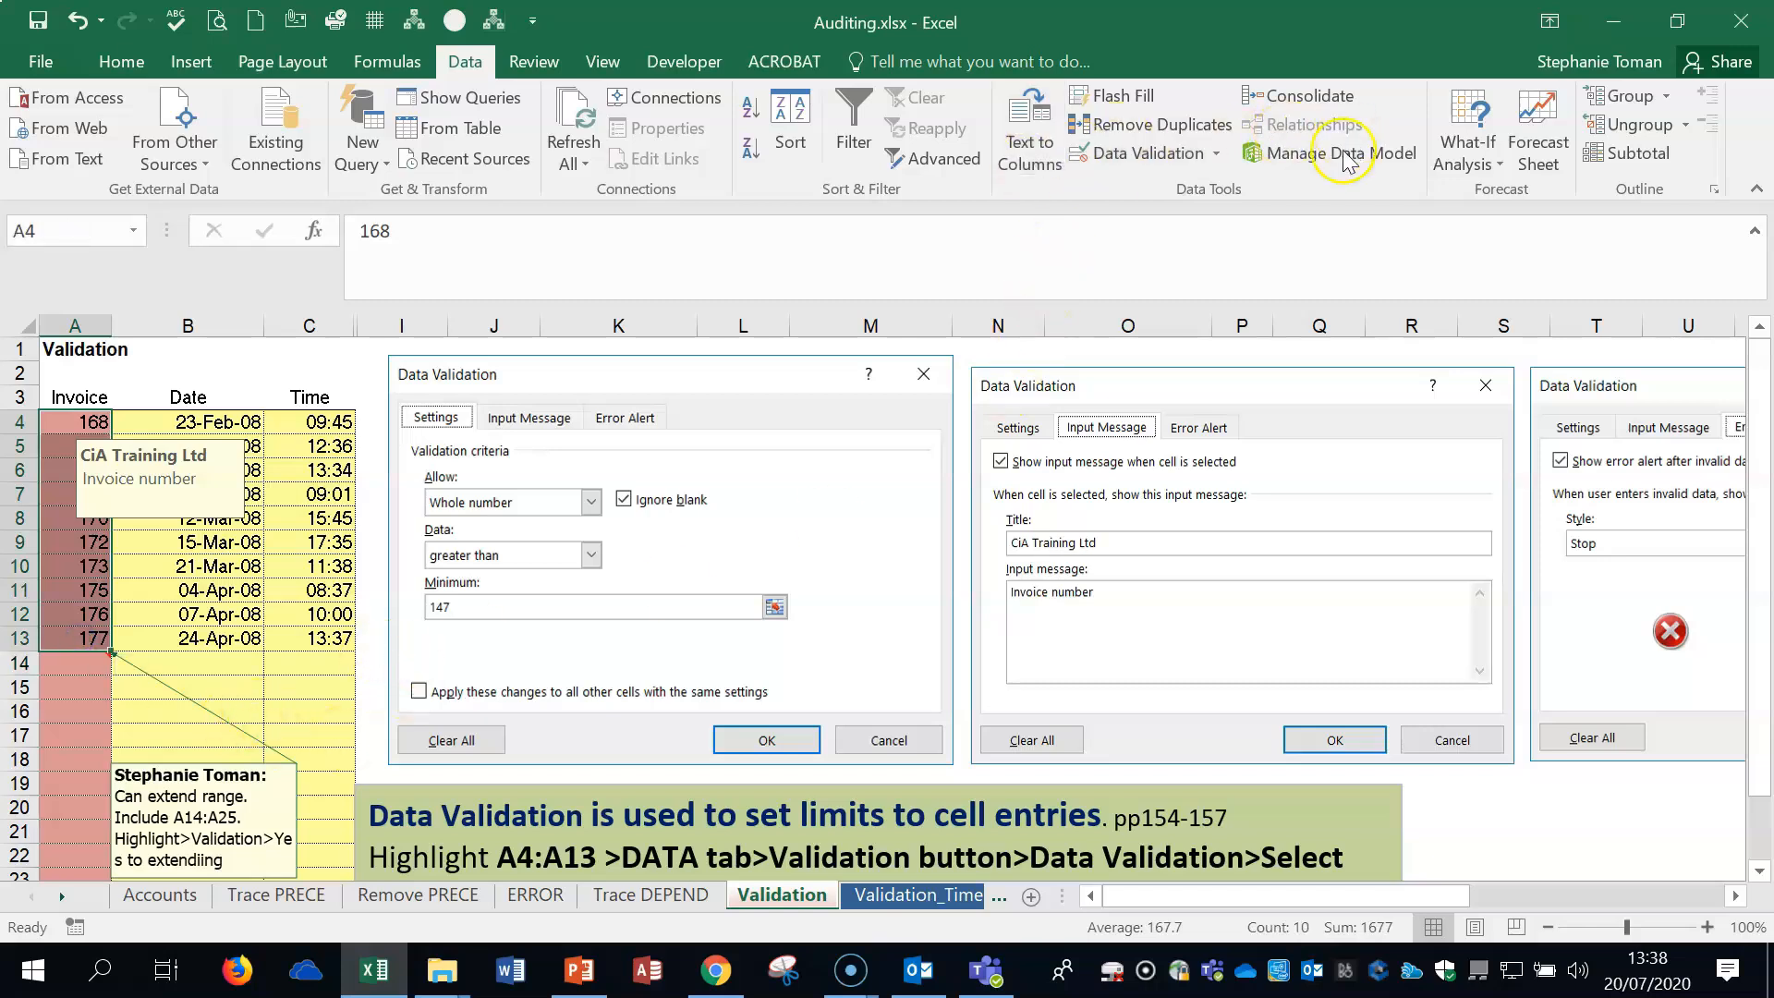
left_click(1215, 153)
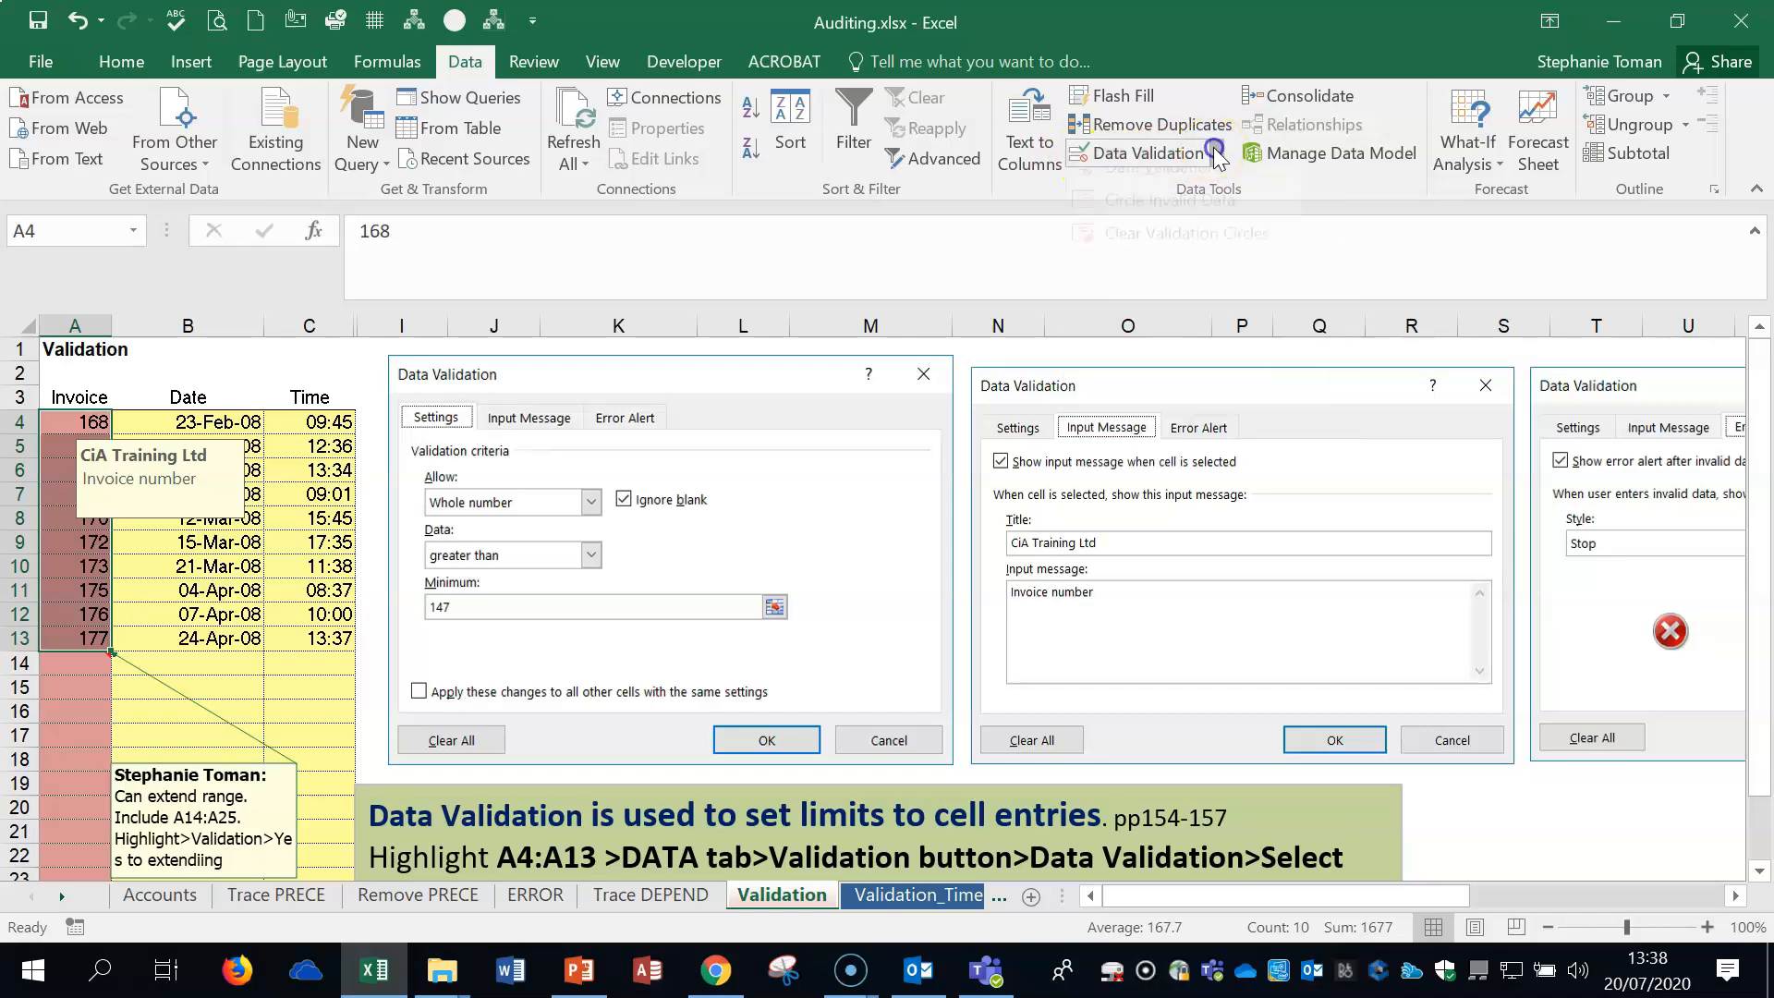
left_click(1160, 183)
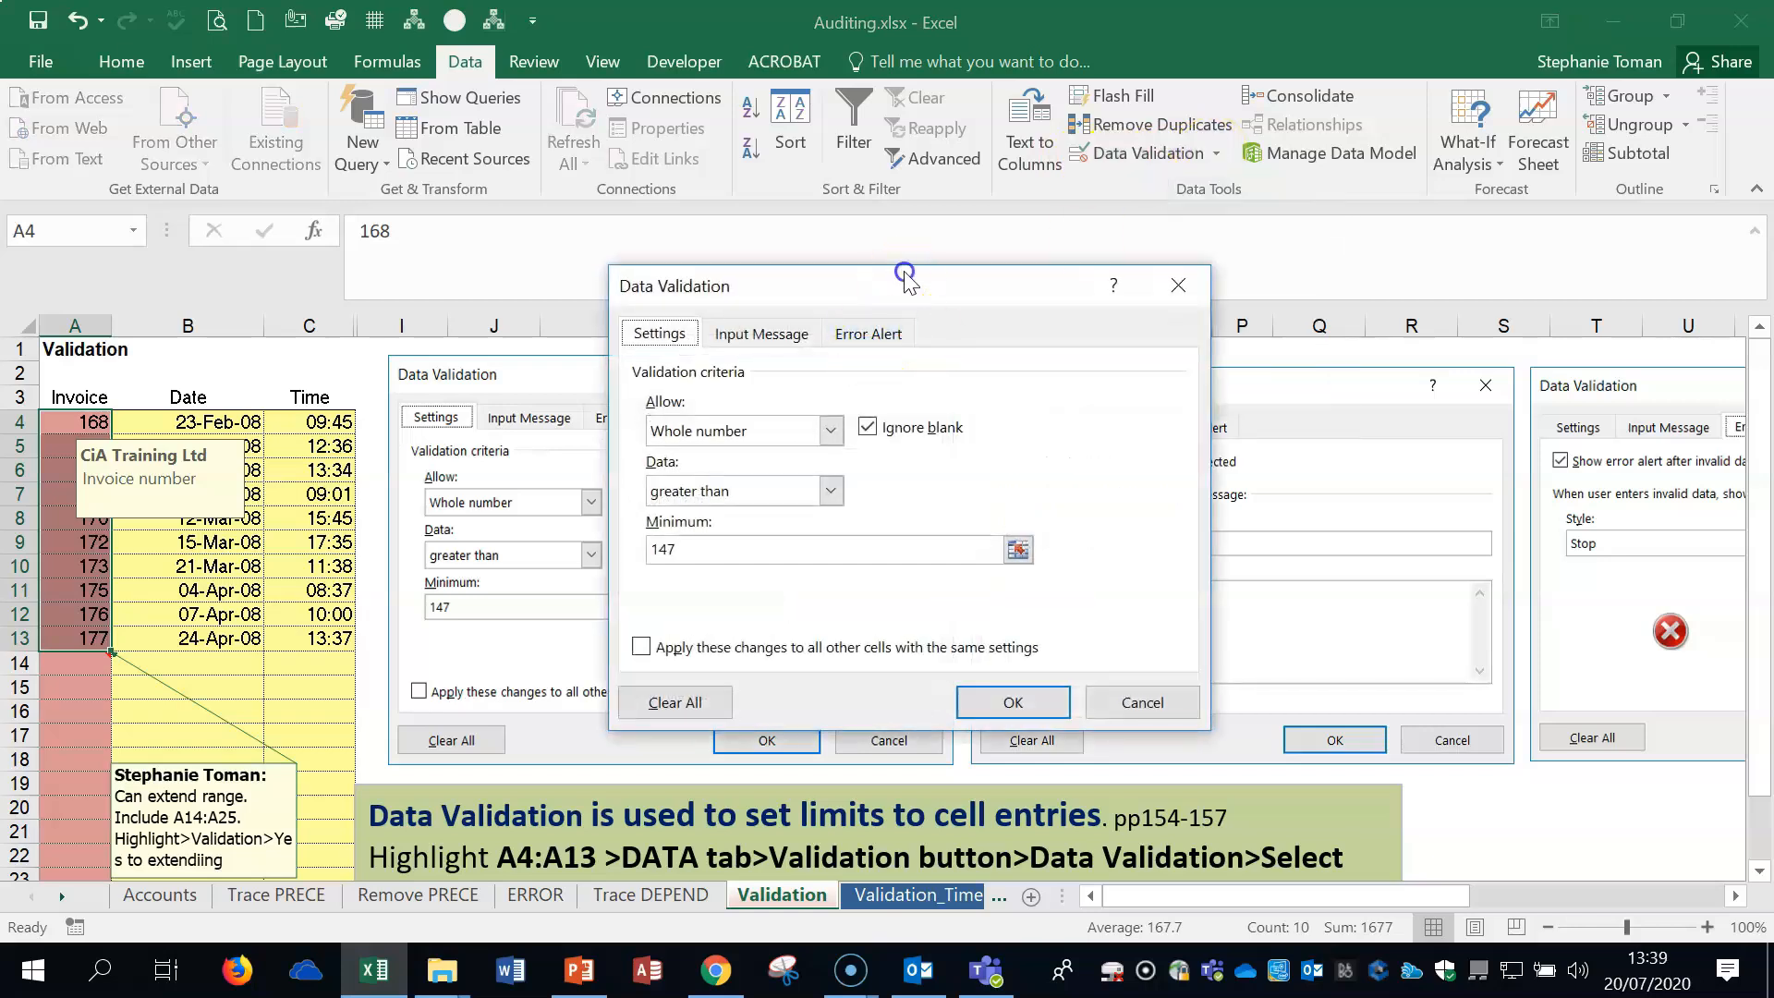
left_click_drag(903, 269, 1093, 264)
left_click(899, 543)
double_click(899, 543)
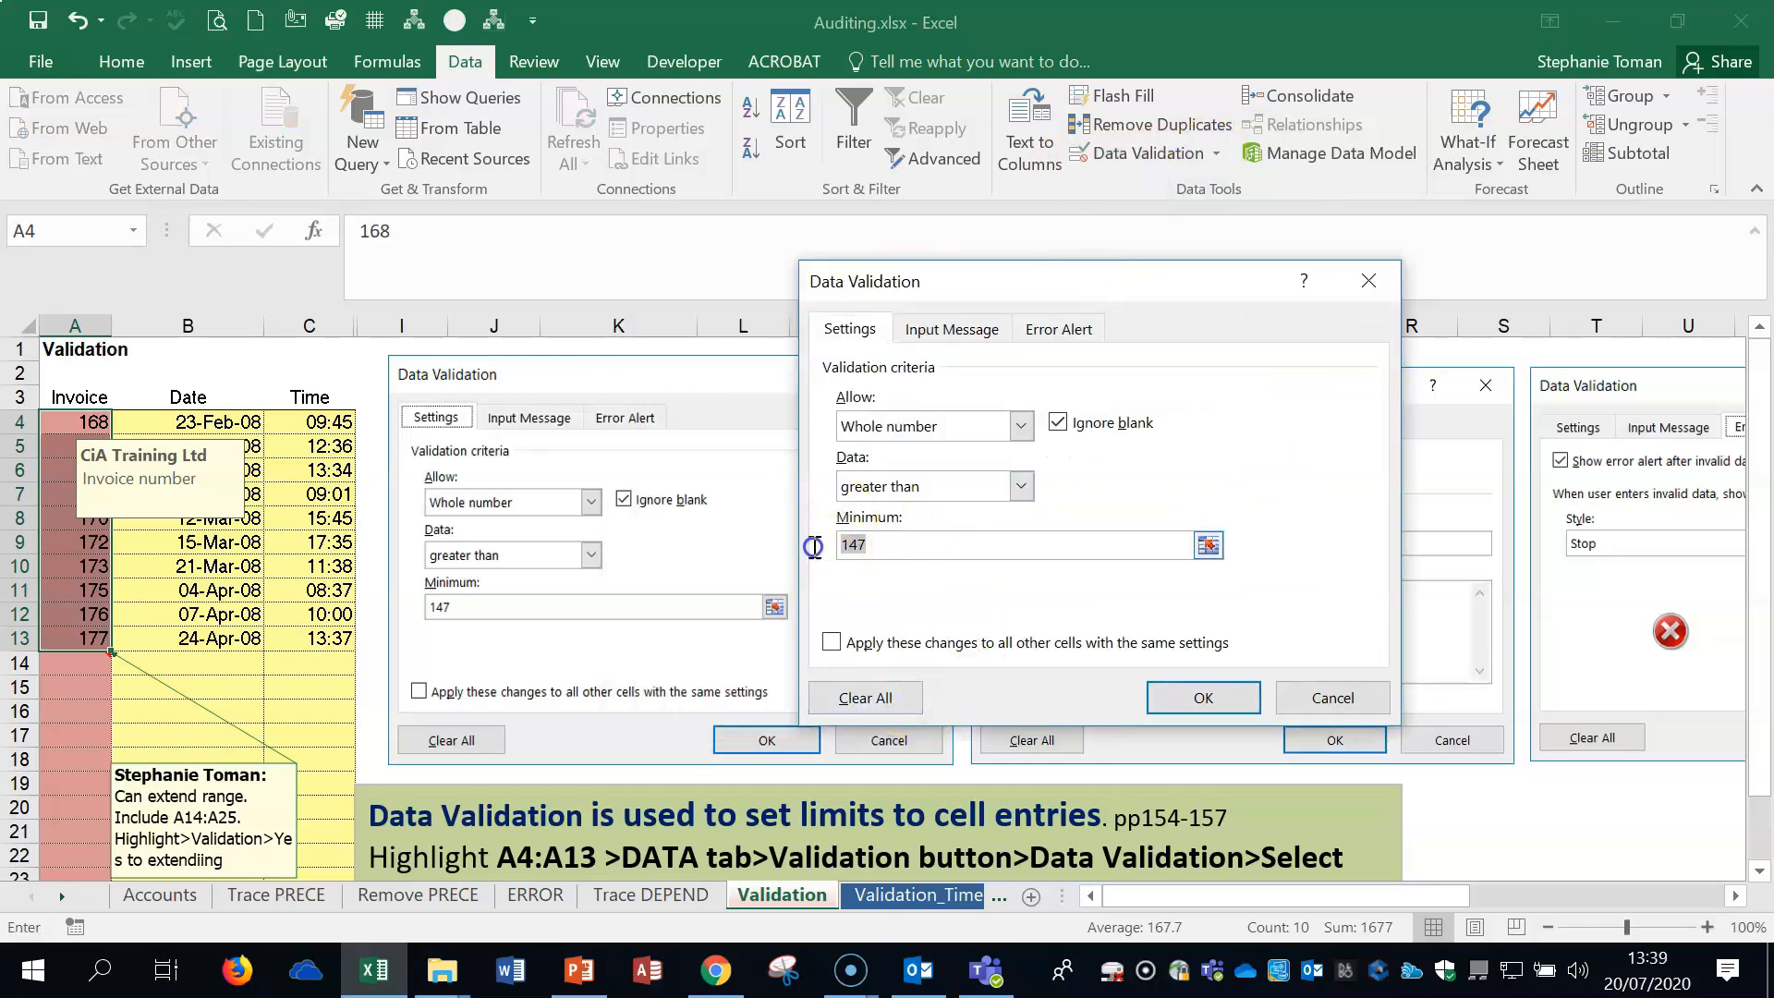
type("100")
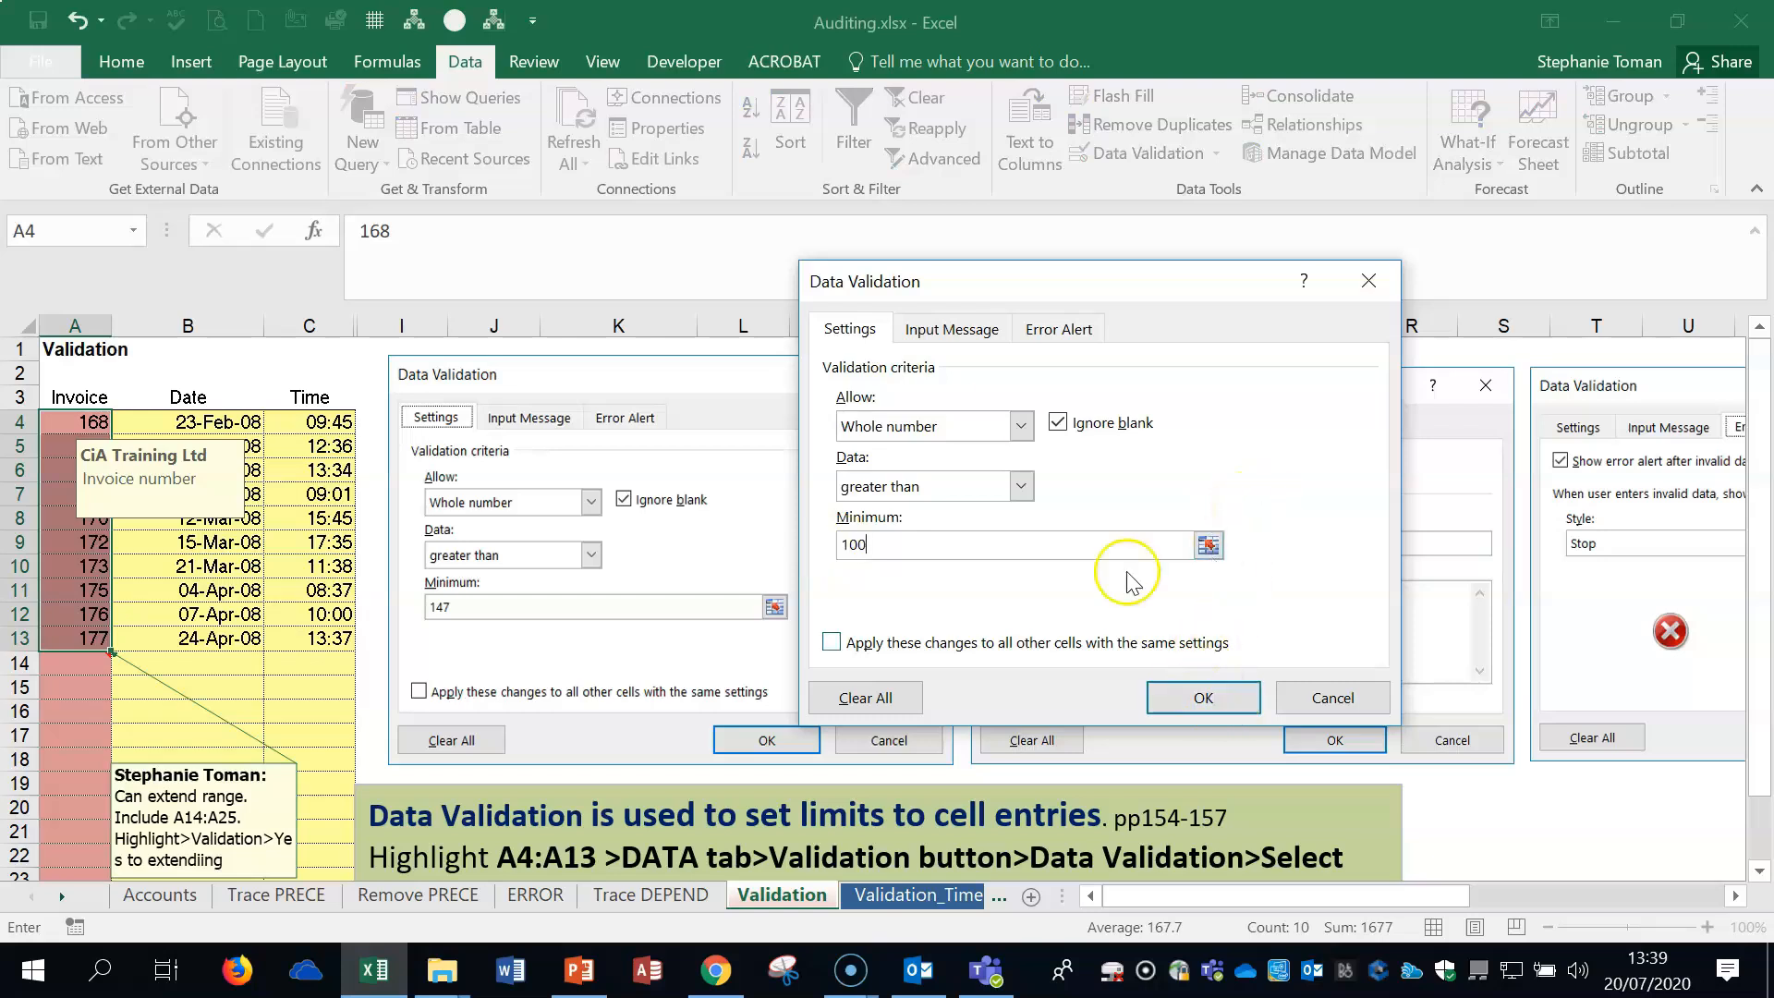
- Set the input message to "Invoice number over 100" and the error message to "Only whole numbers over 100", and apply the validation
left_click(952, 330)
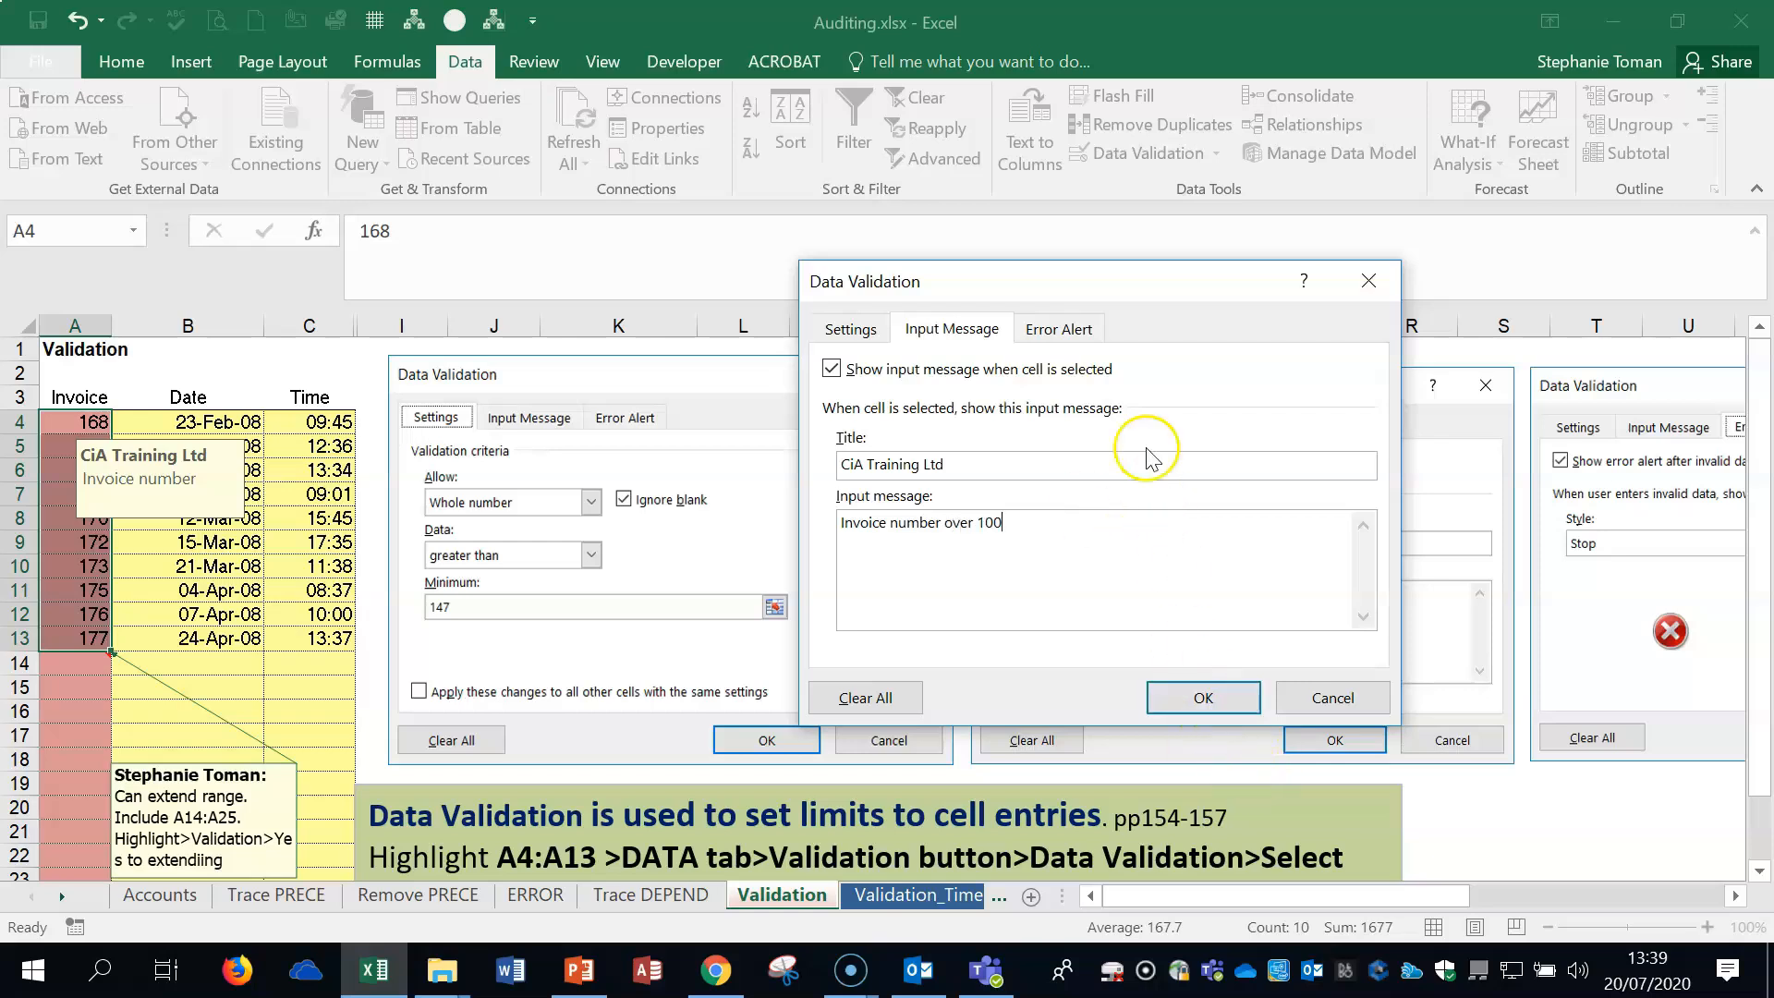
left_click(1061, 330)
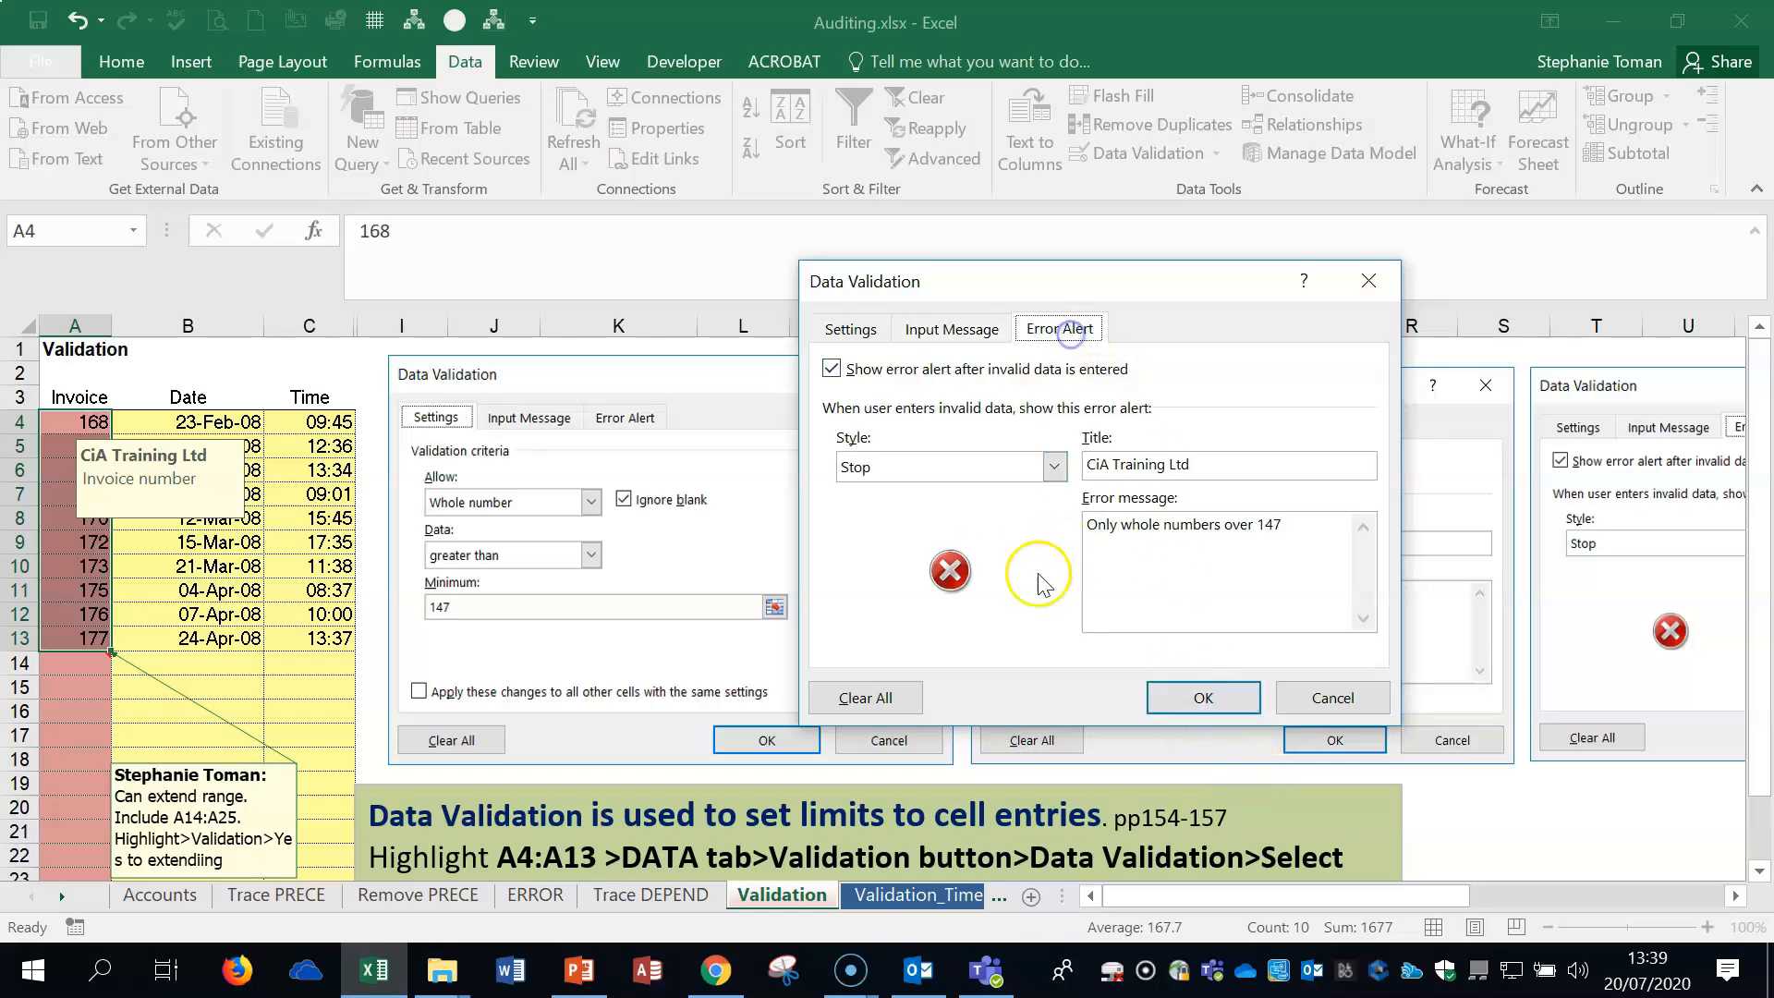
double_click(1278, 524)
type("1")
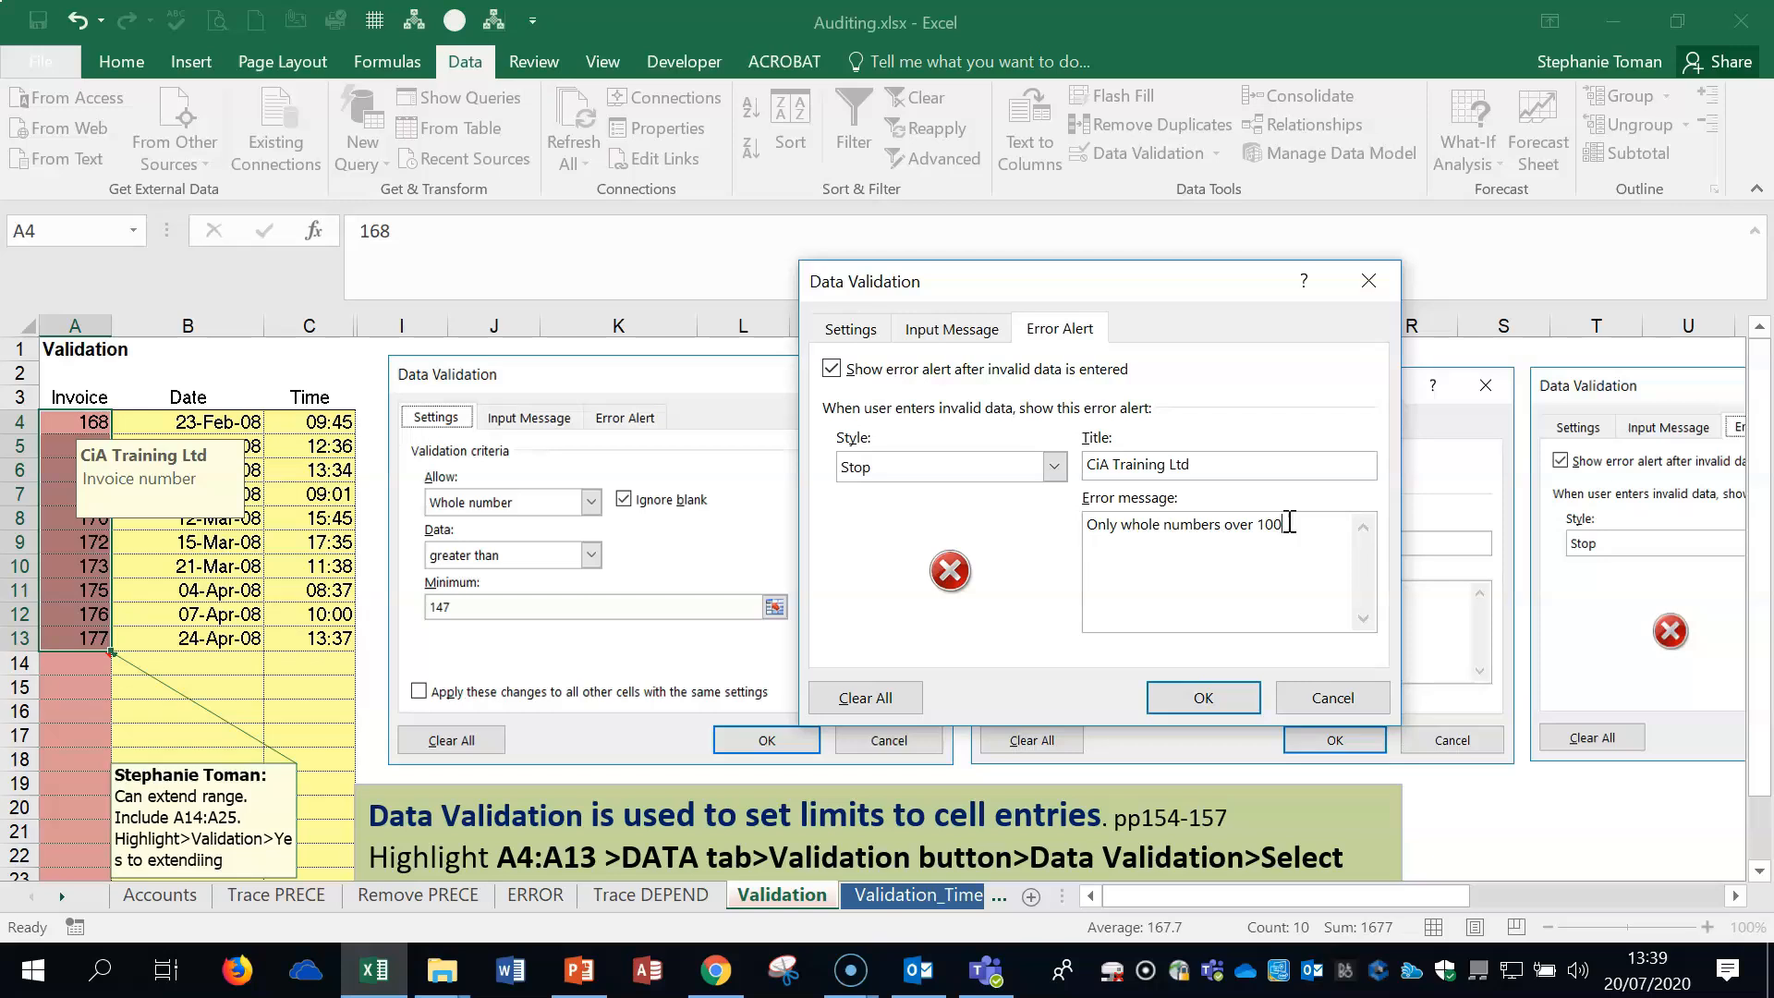
left_click(1201, 702)
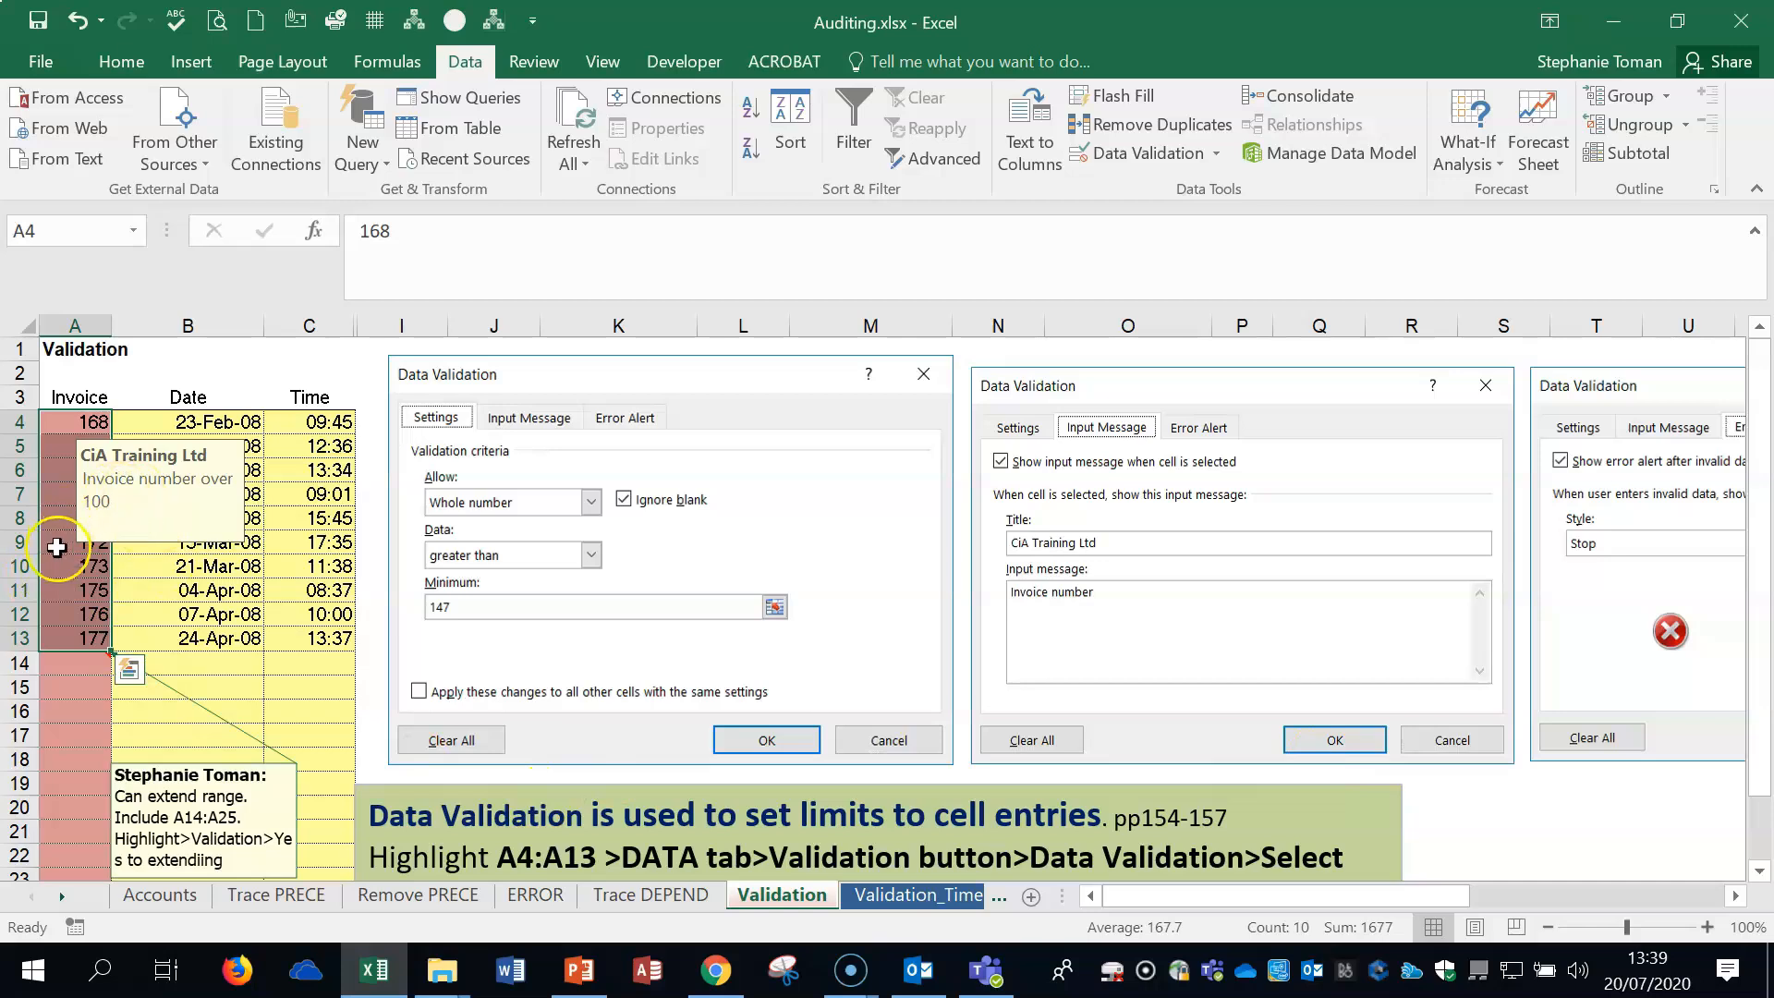
- Check the input message on several invoice cells, and try to enter 55 in A11 to test the rule, cancelling the entry
left_click(79, 571)
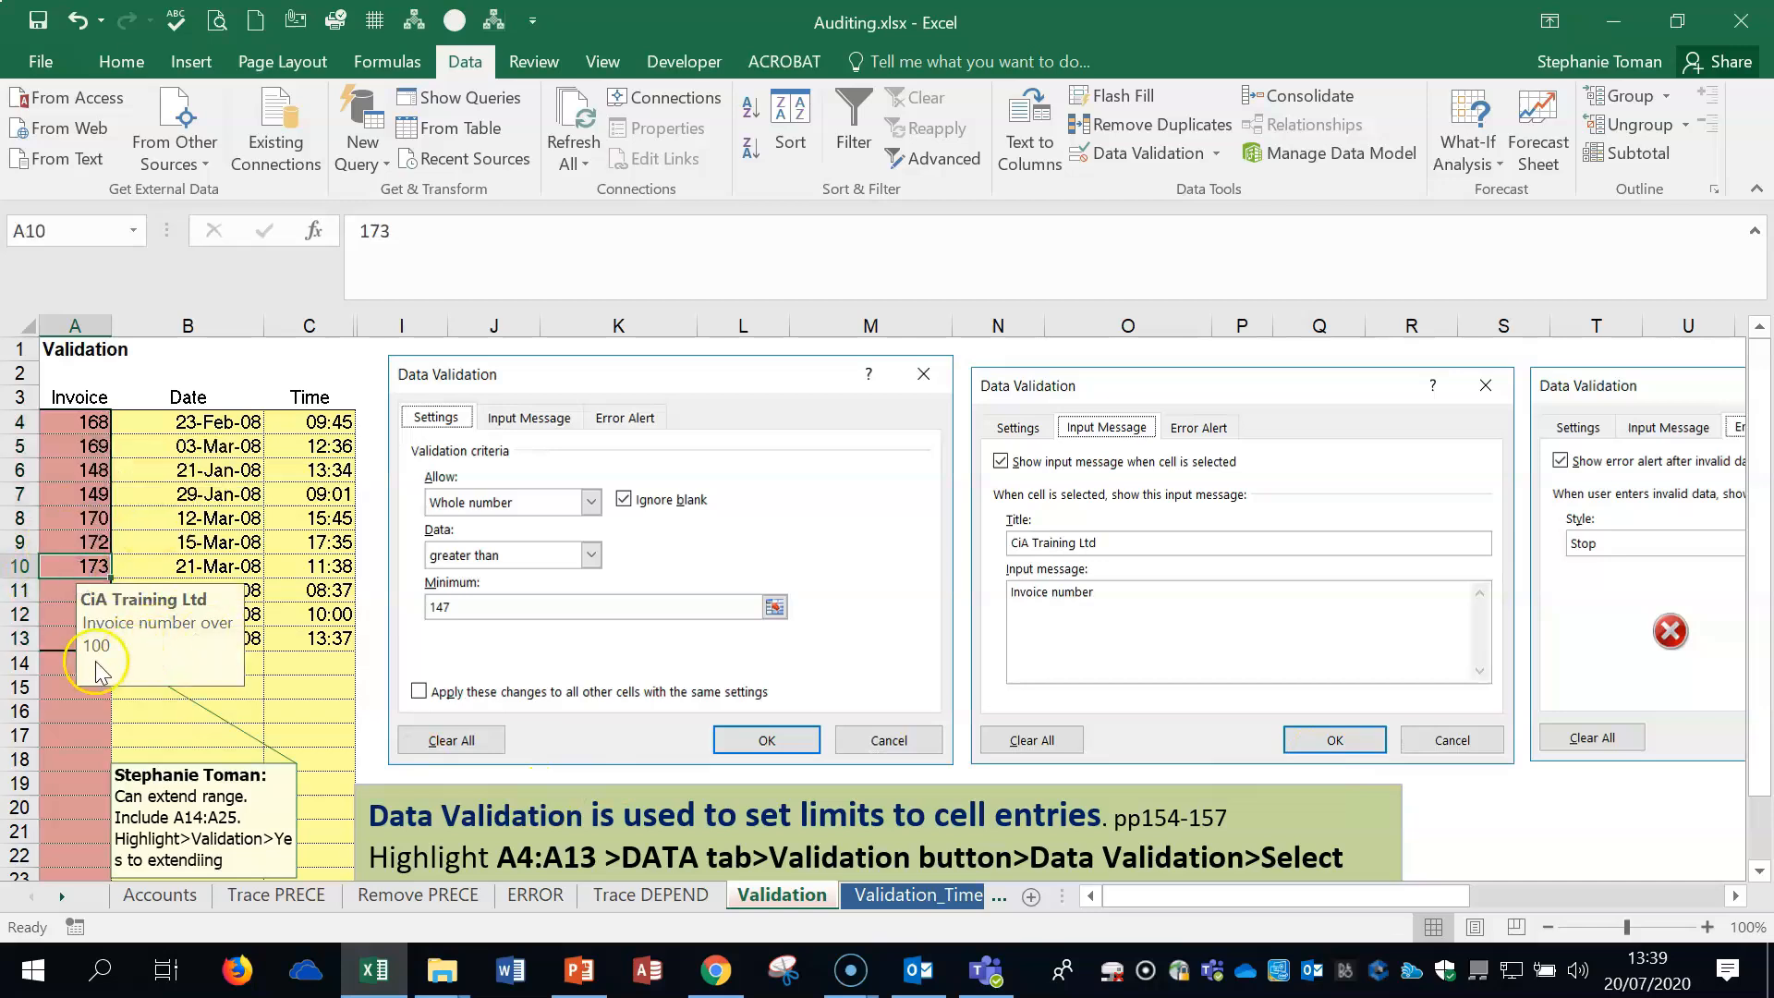
left_click(67, 596)
left_click(68, 645)
left_click(64, 664)
left_click(79, 596)
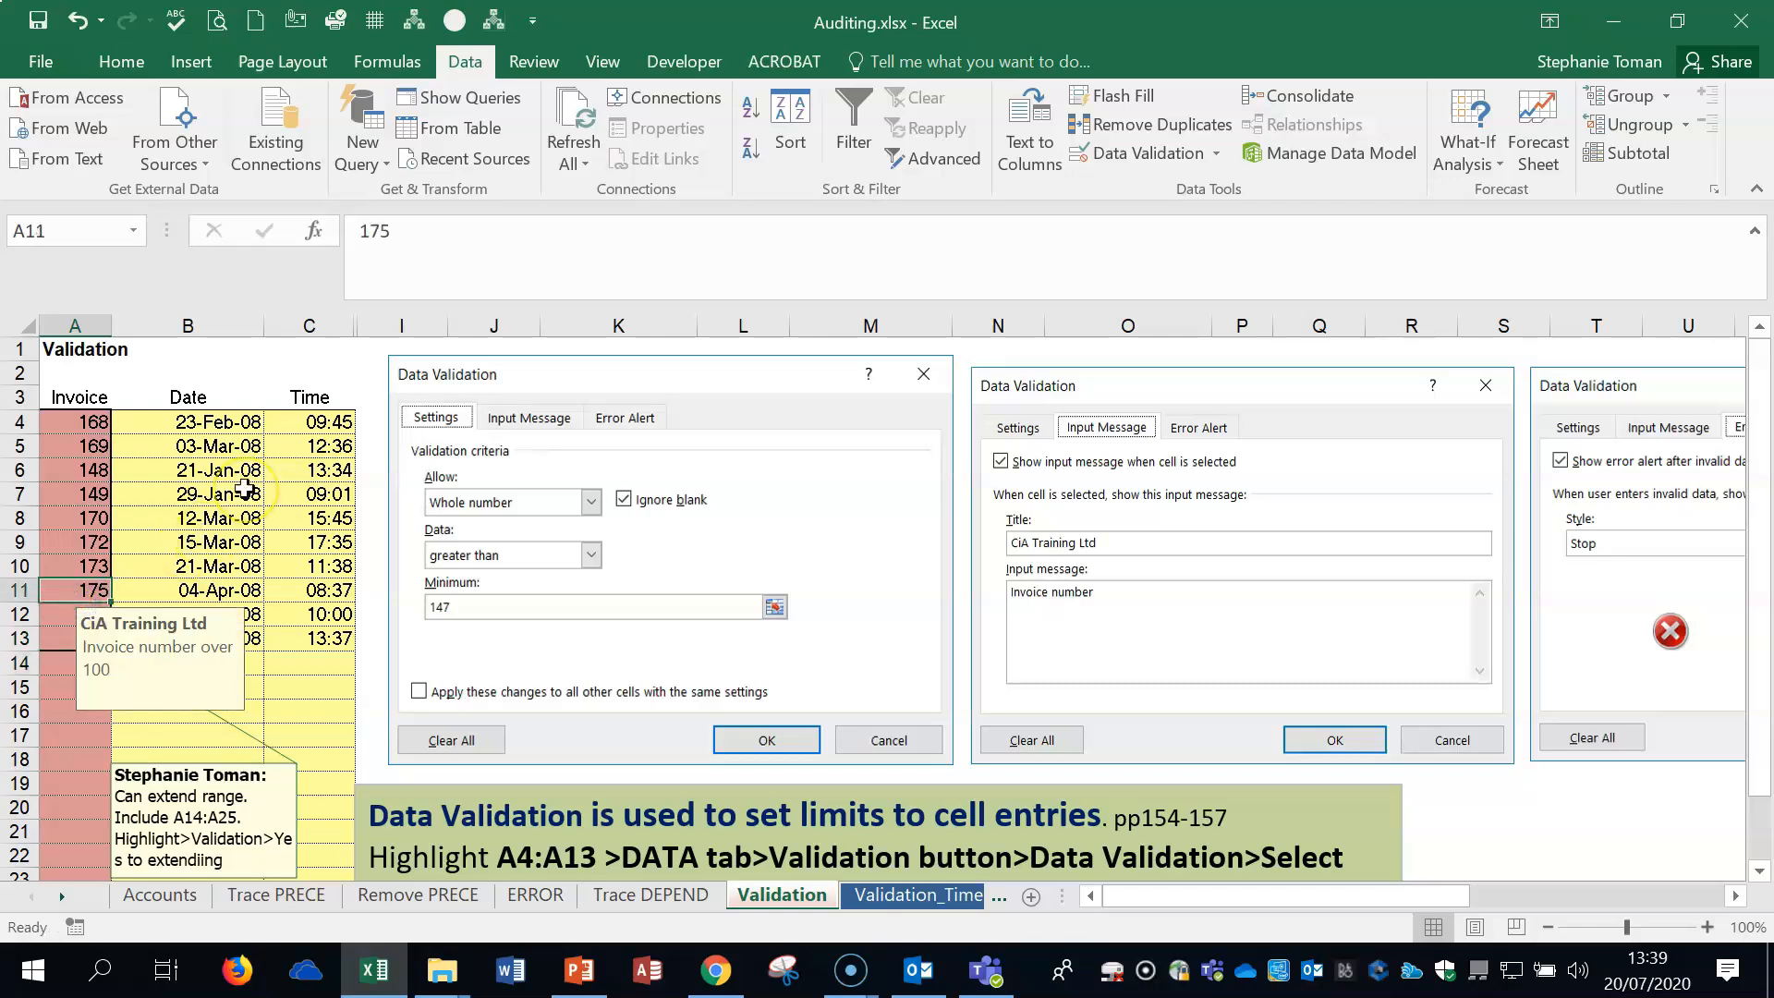
type("55")
key("Return")
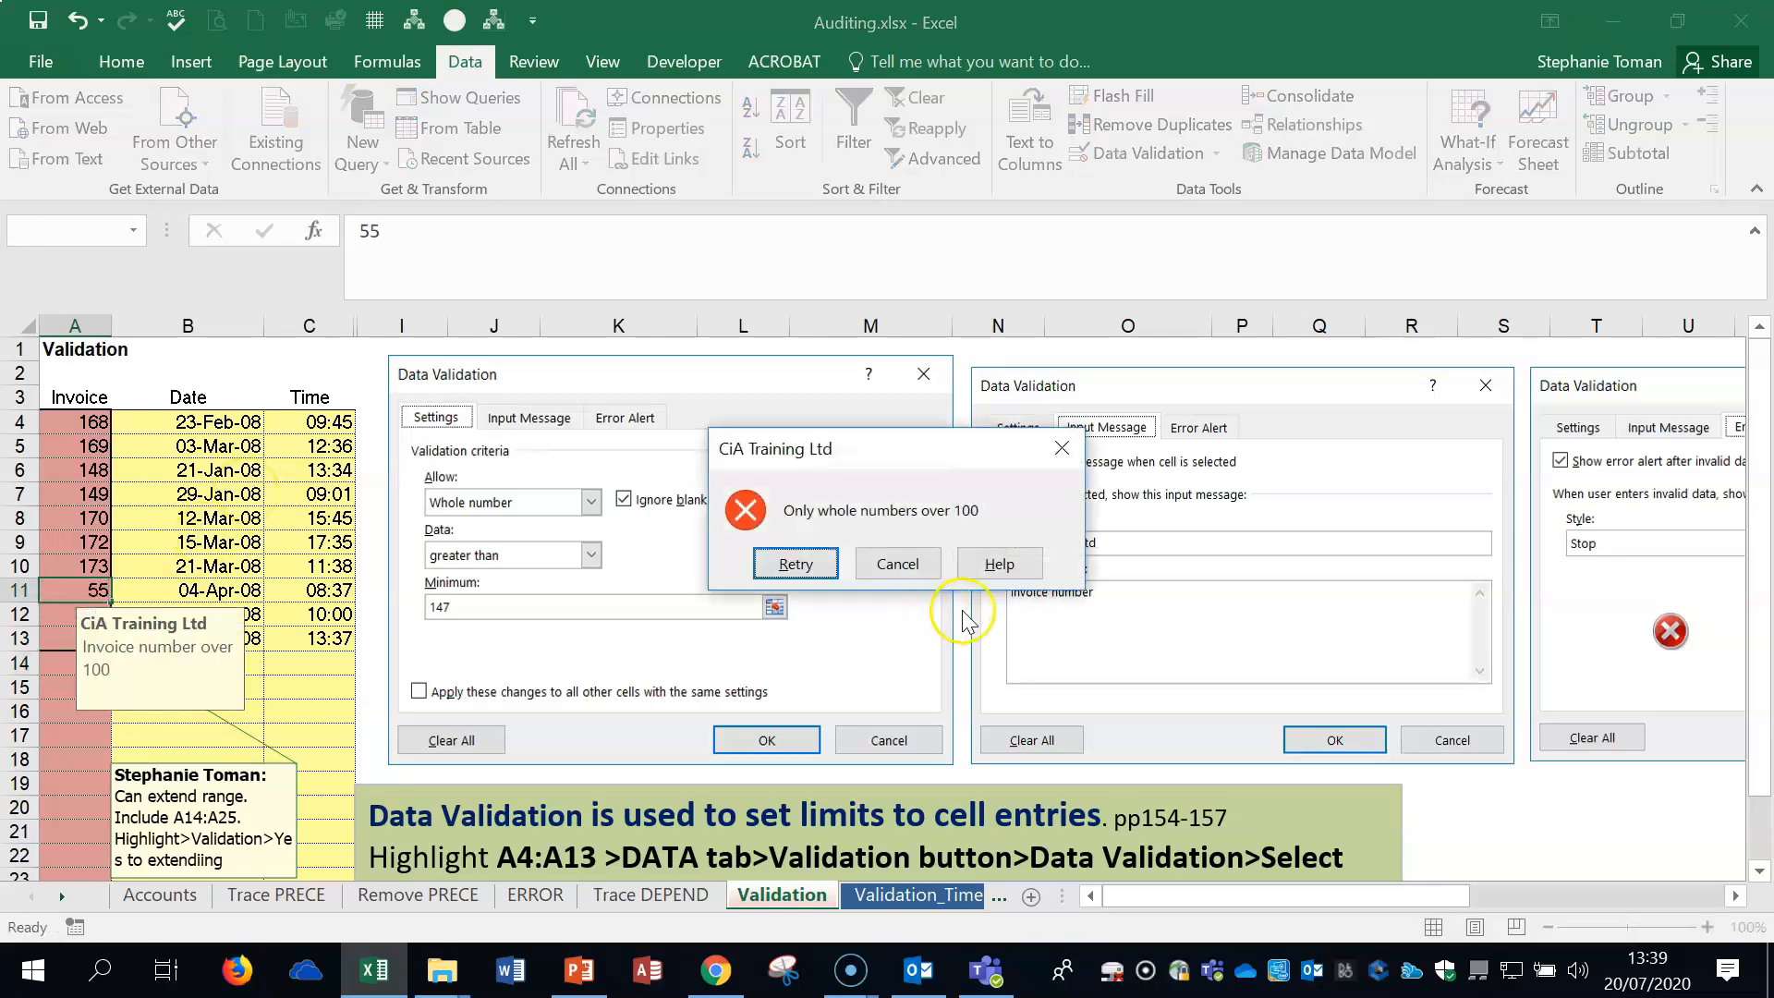
left_click(897, 564)
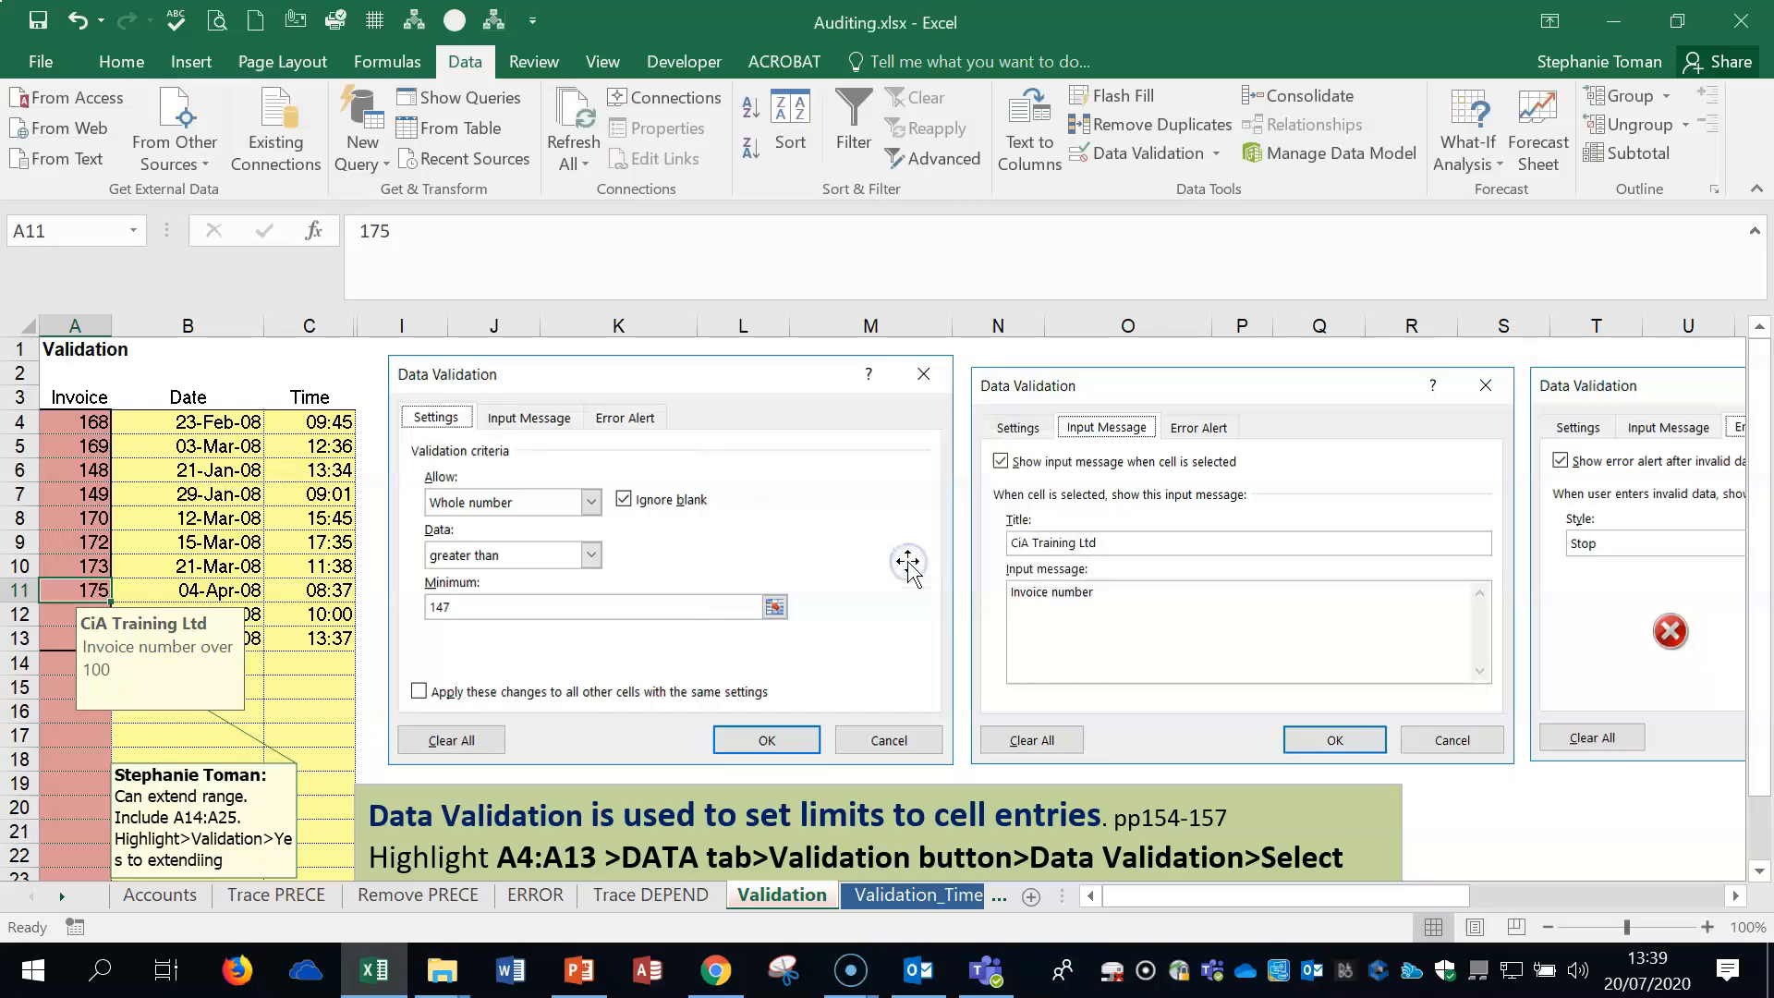
- Open the validation settings for A4:A22 with the rule extended, view the available Allow types, and close without applying
left_click_drag(74, 421, 51, 845)
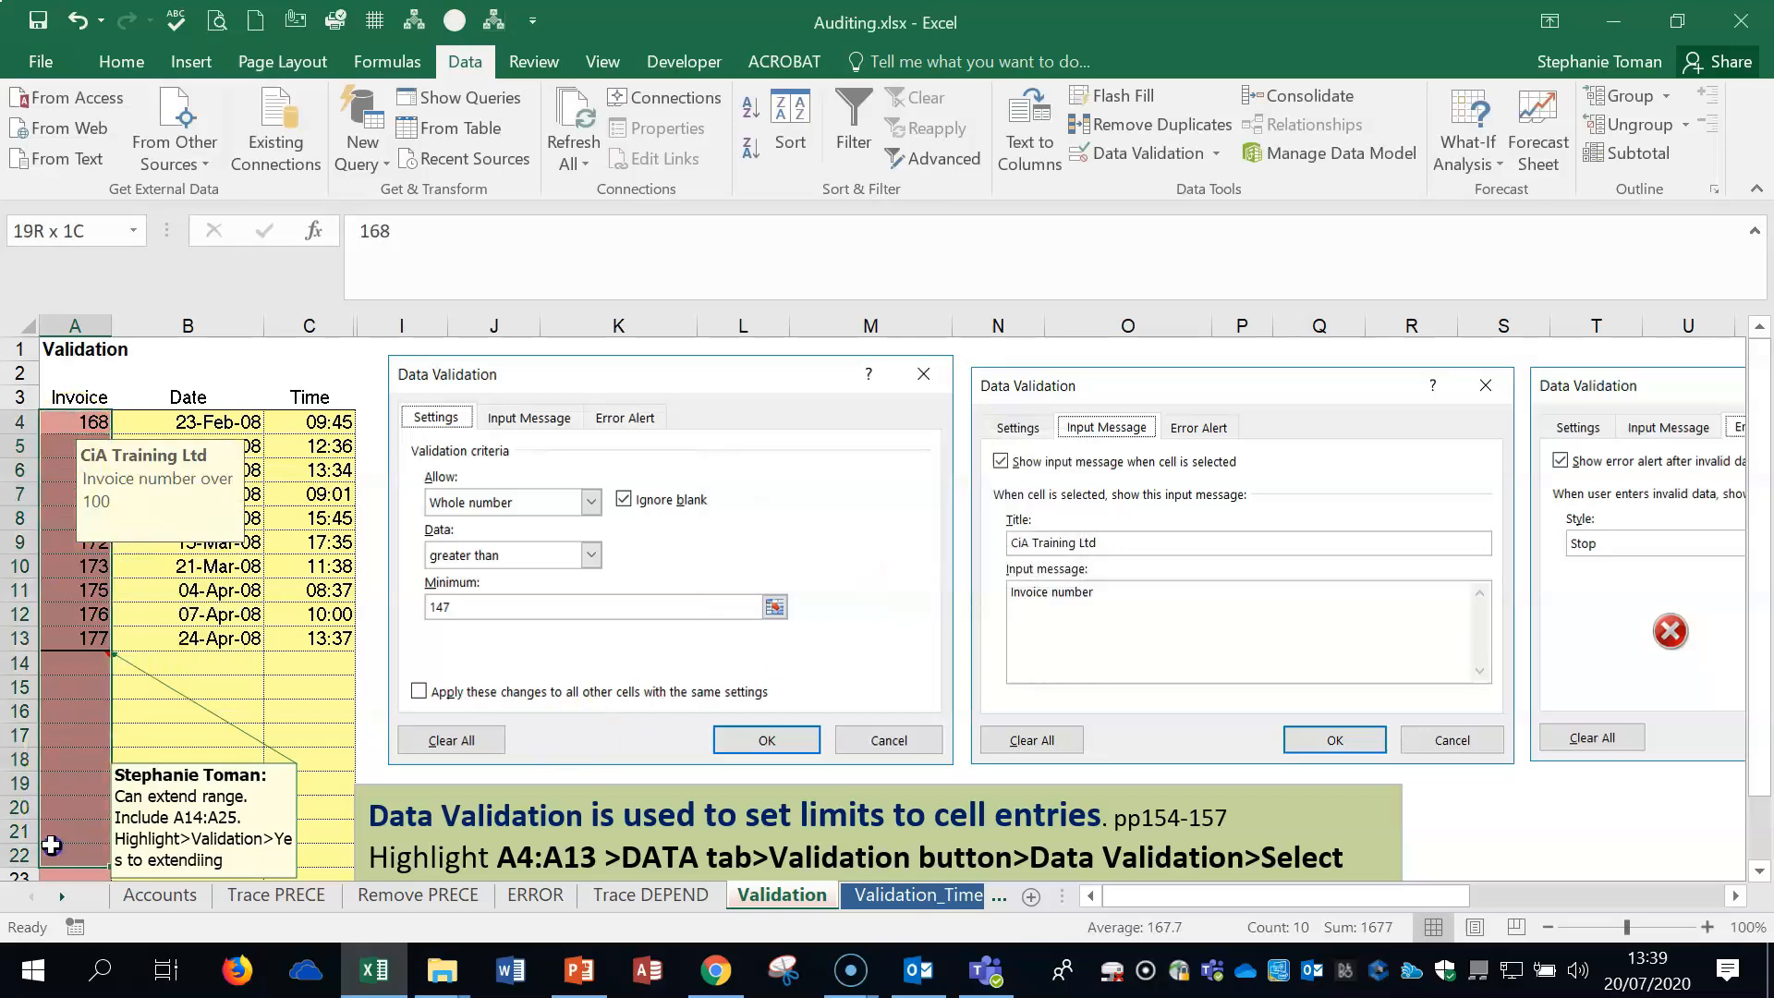
left_click(1219, 154)
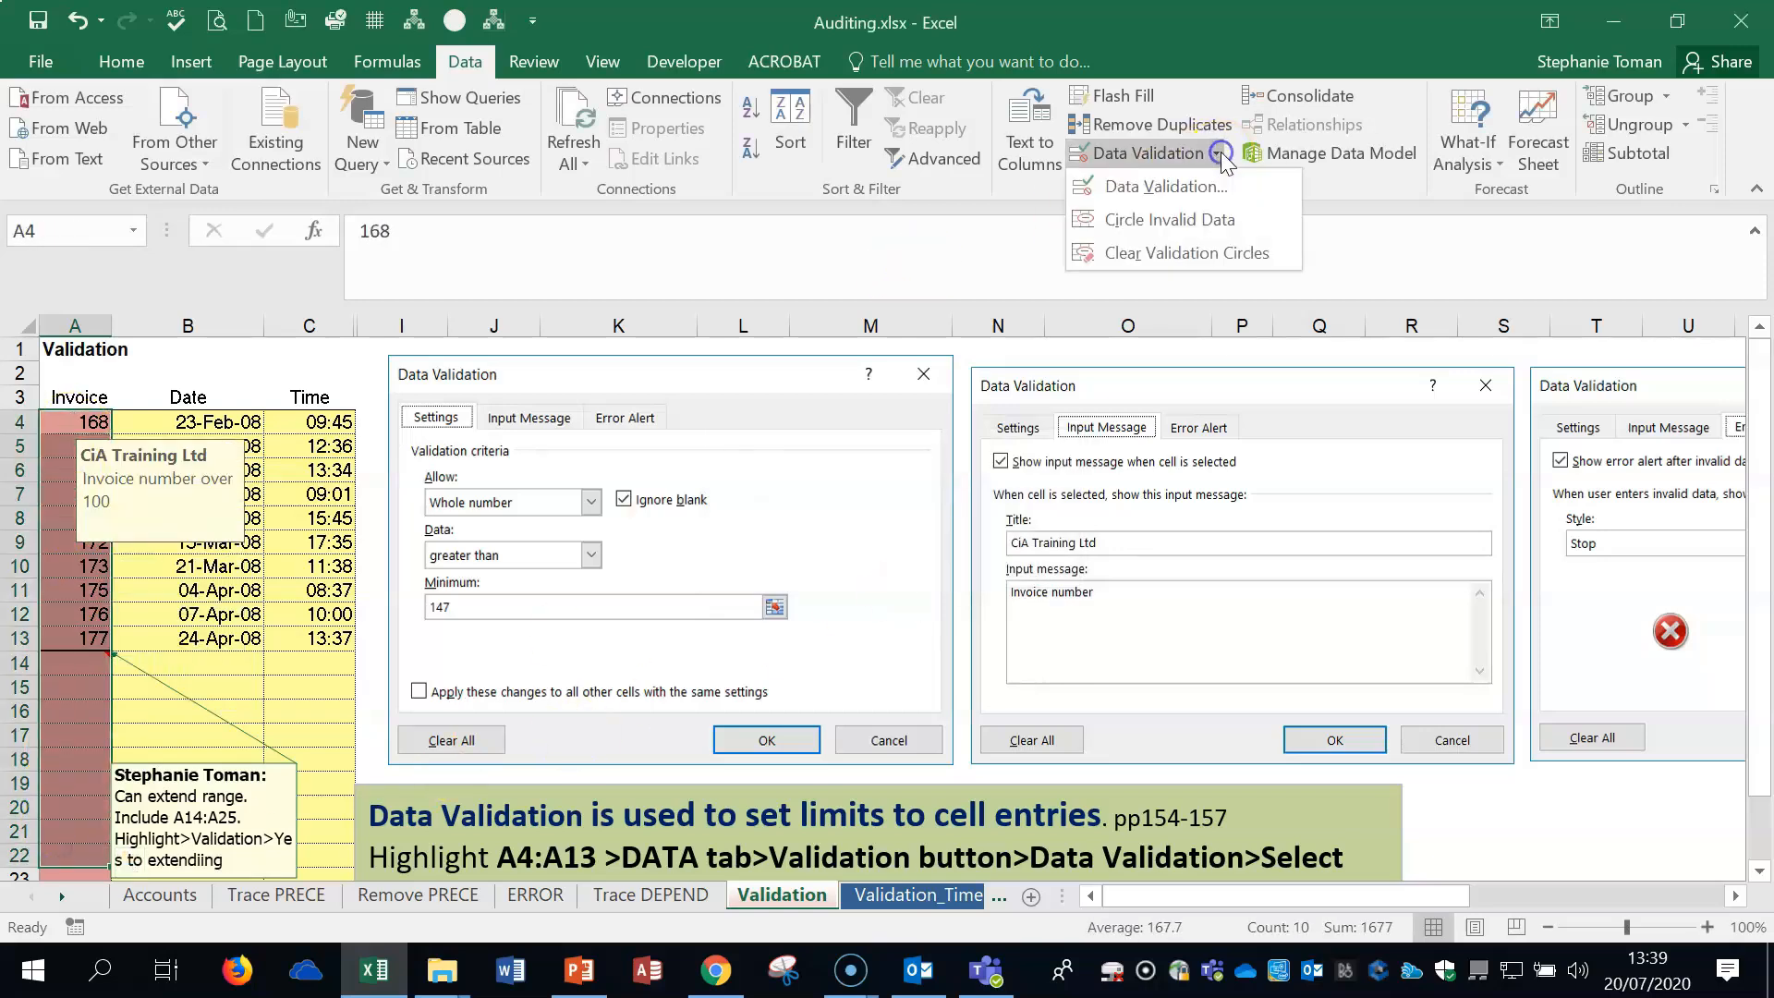
left_click(1166, 185)
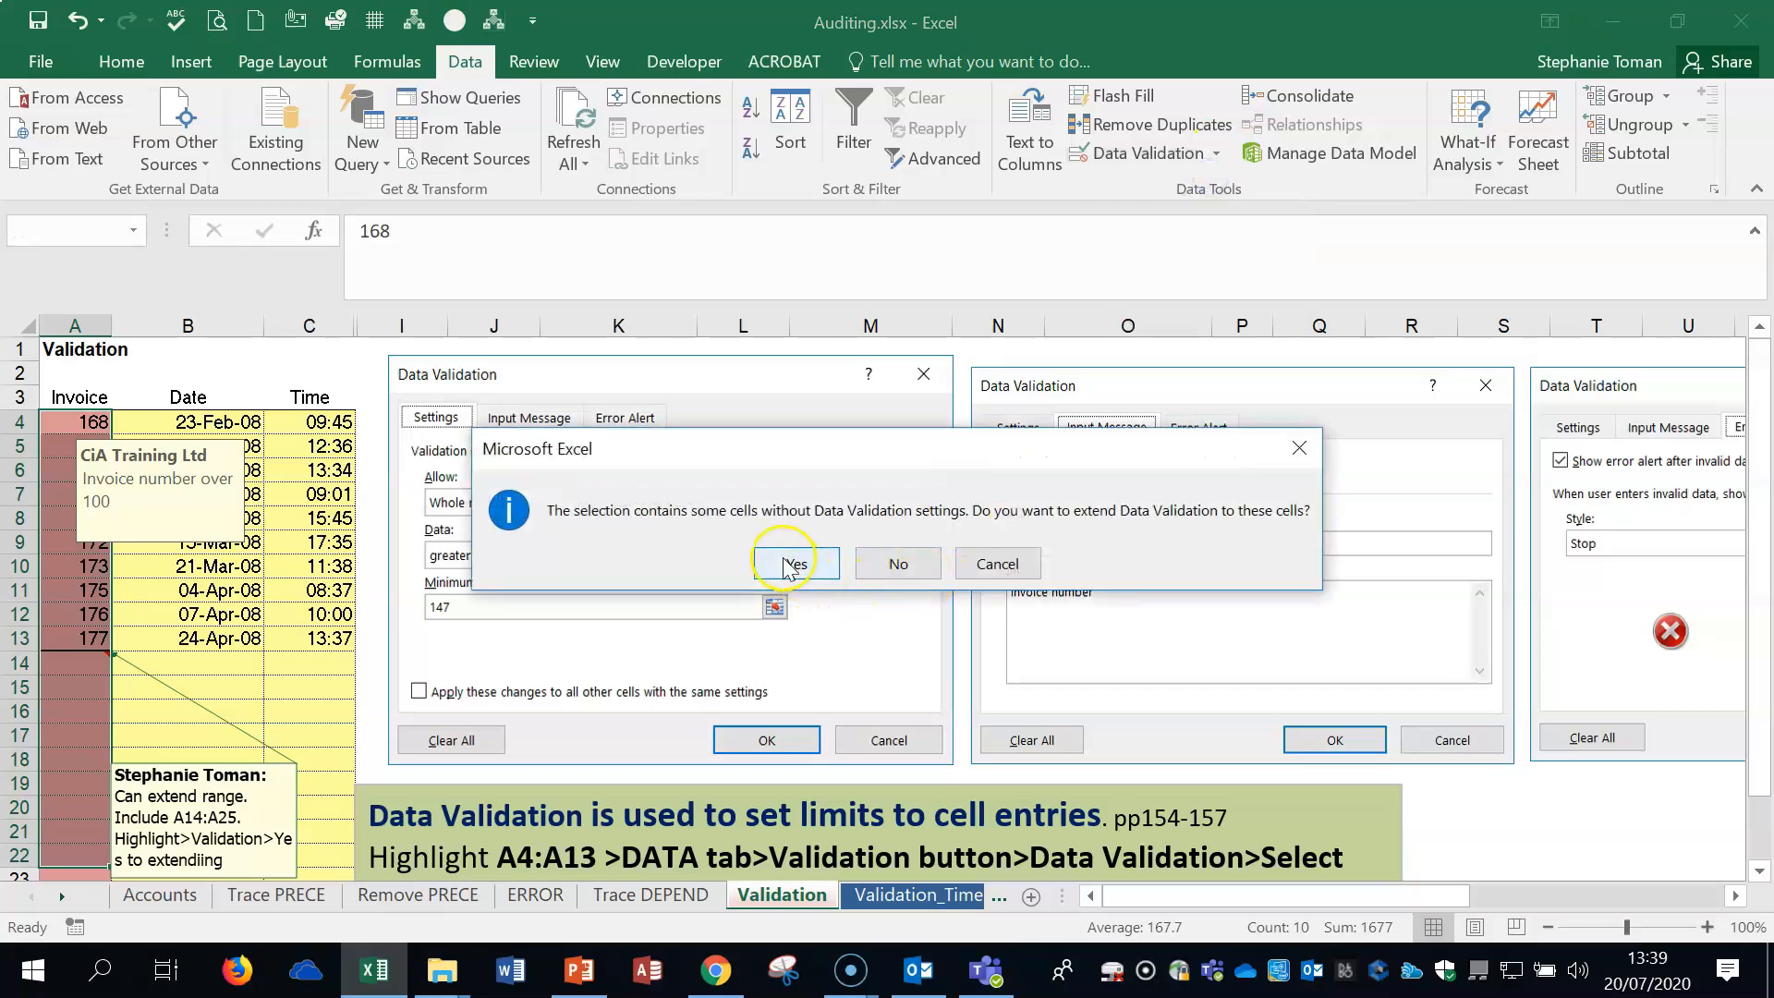
left_click(791, 566)
left_click(824, 328)
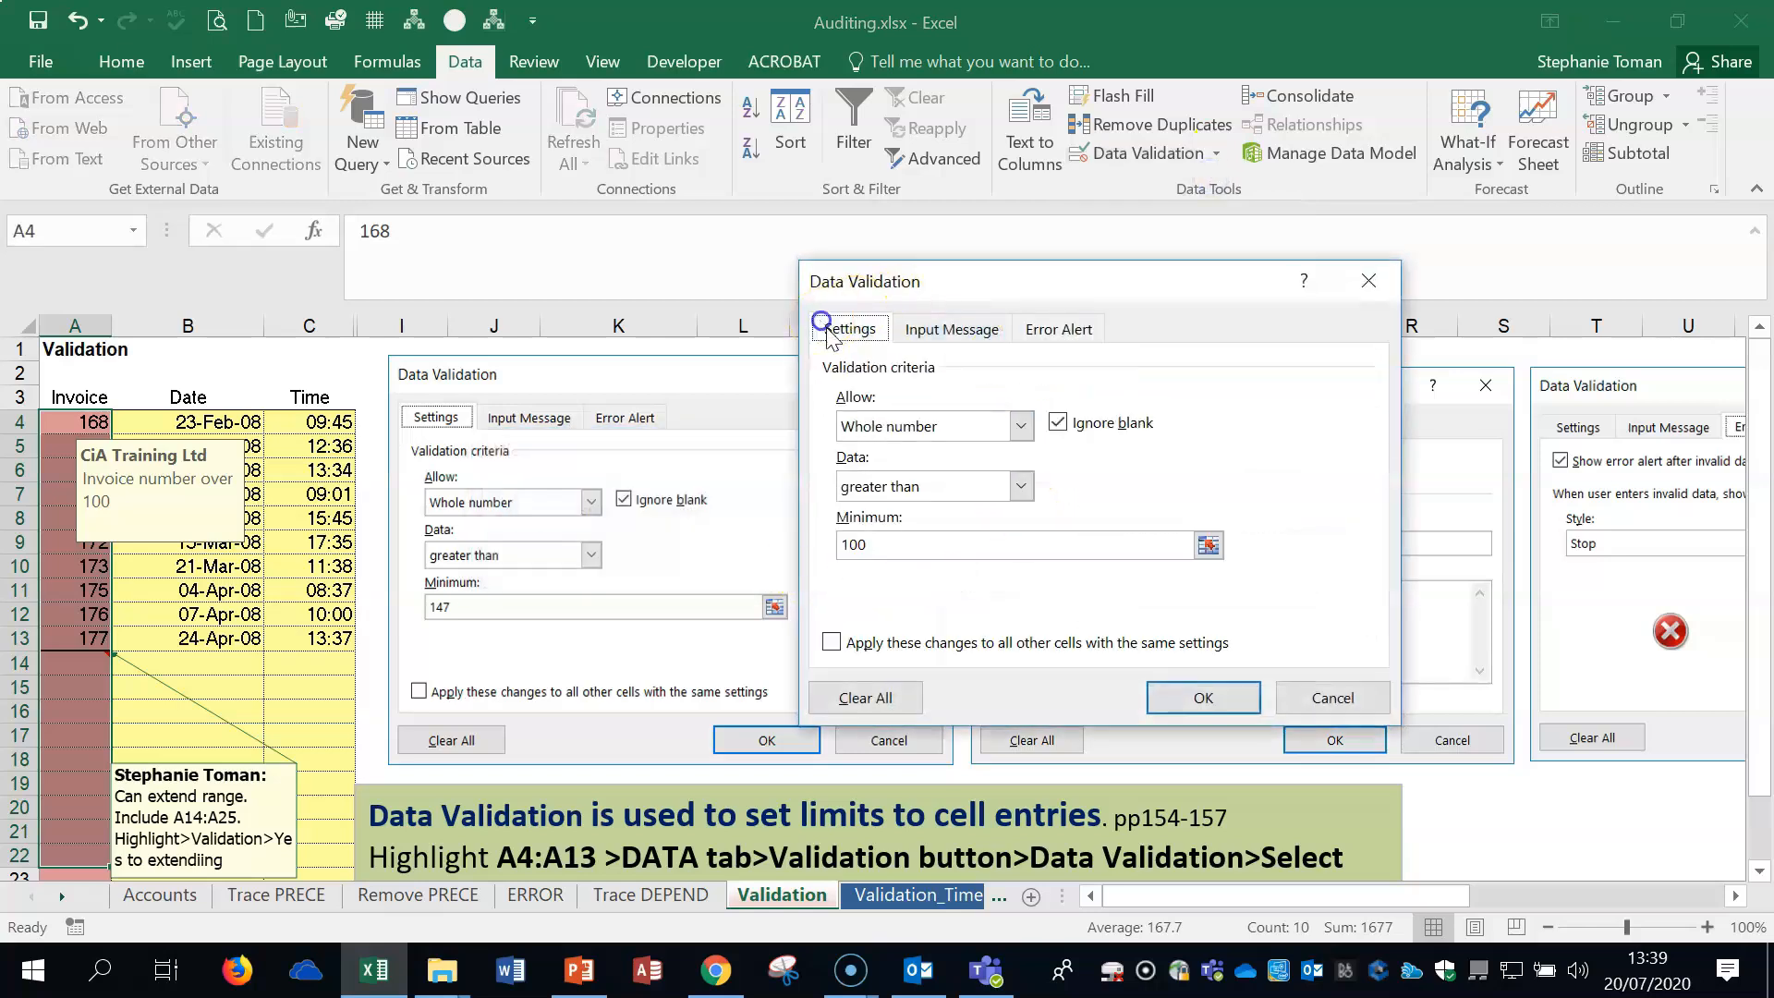
left_click(1021, 426)
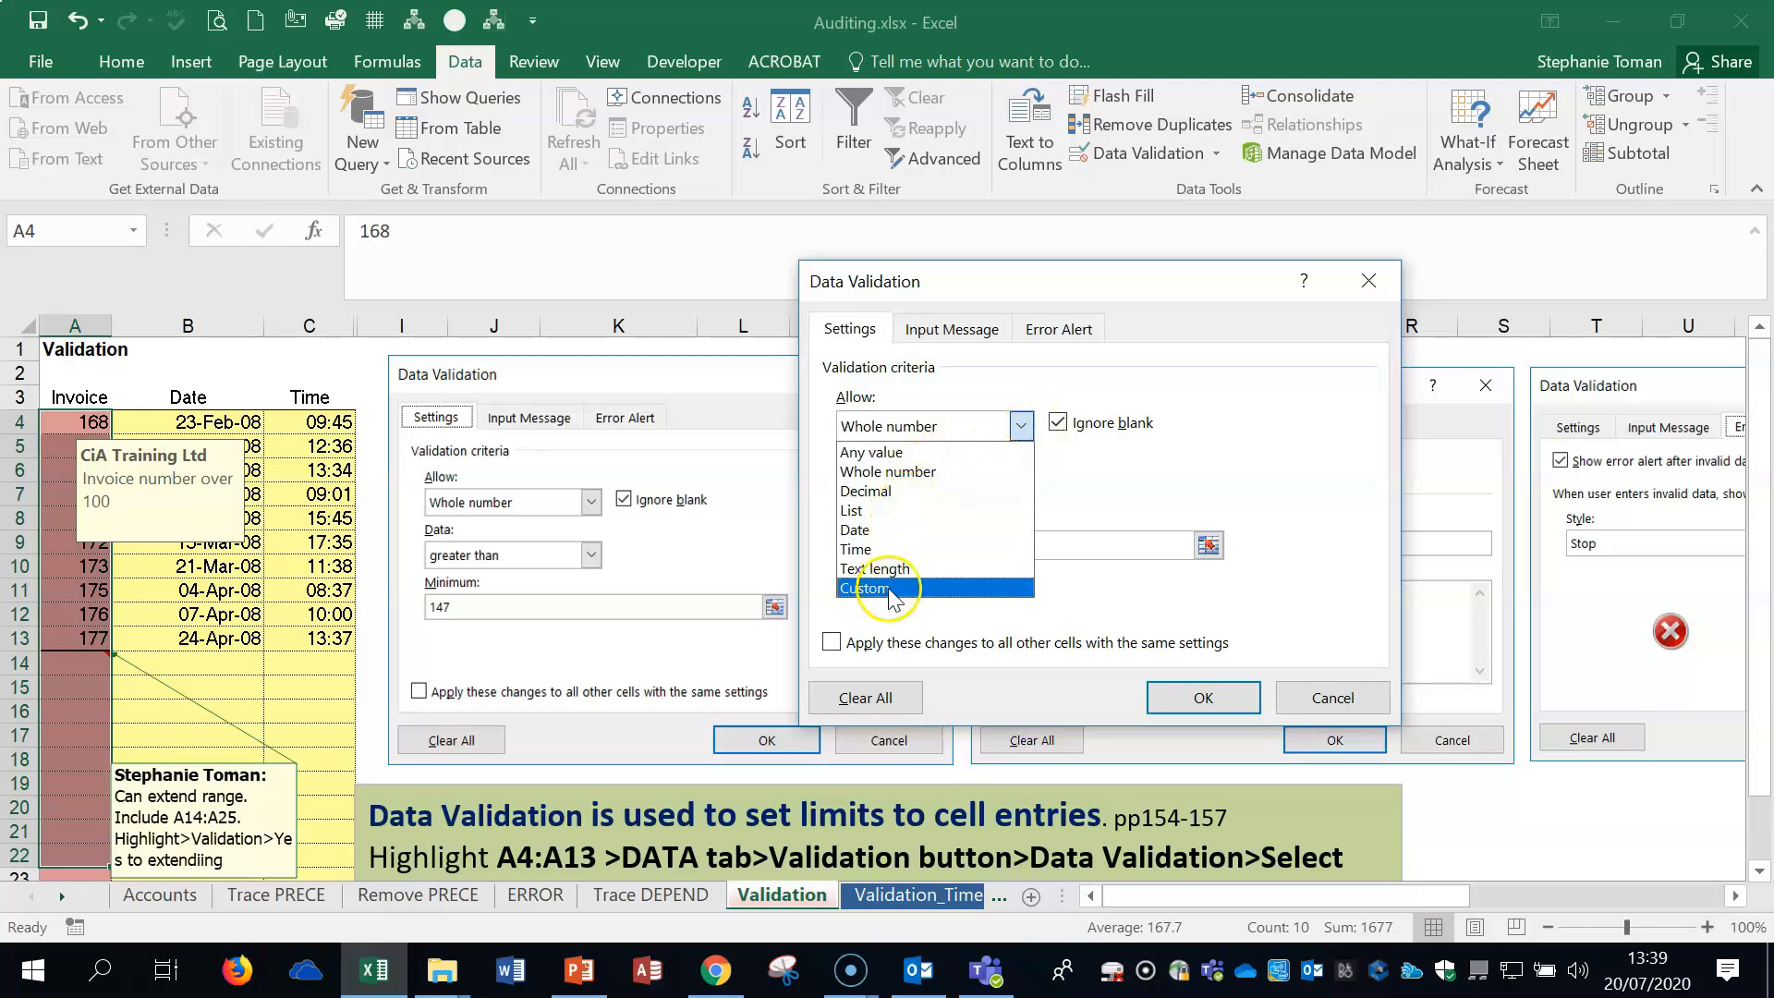
left_click(1370, 269)
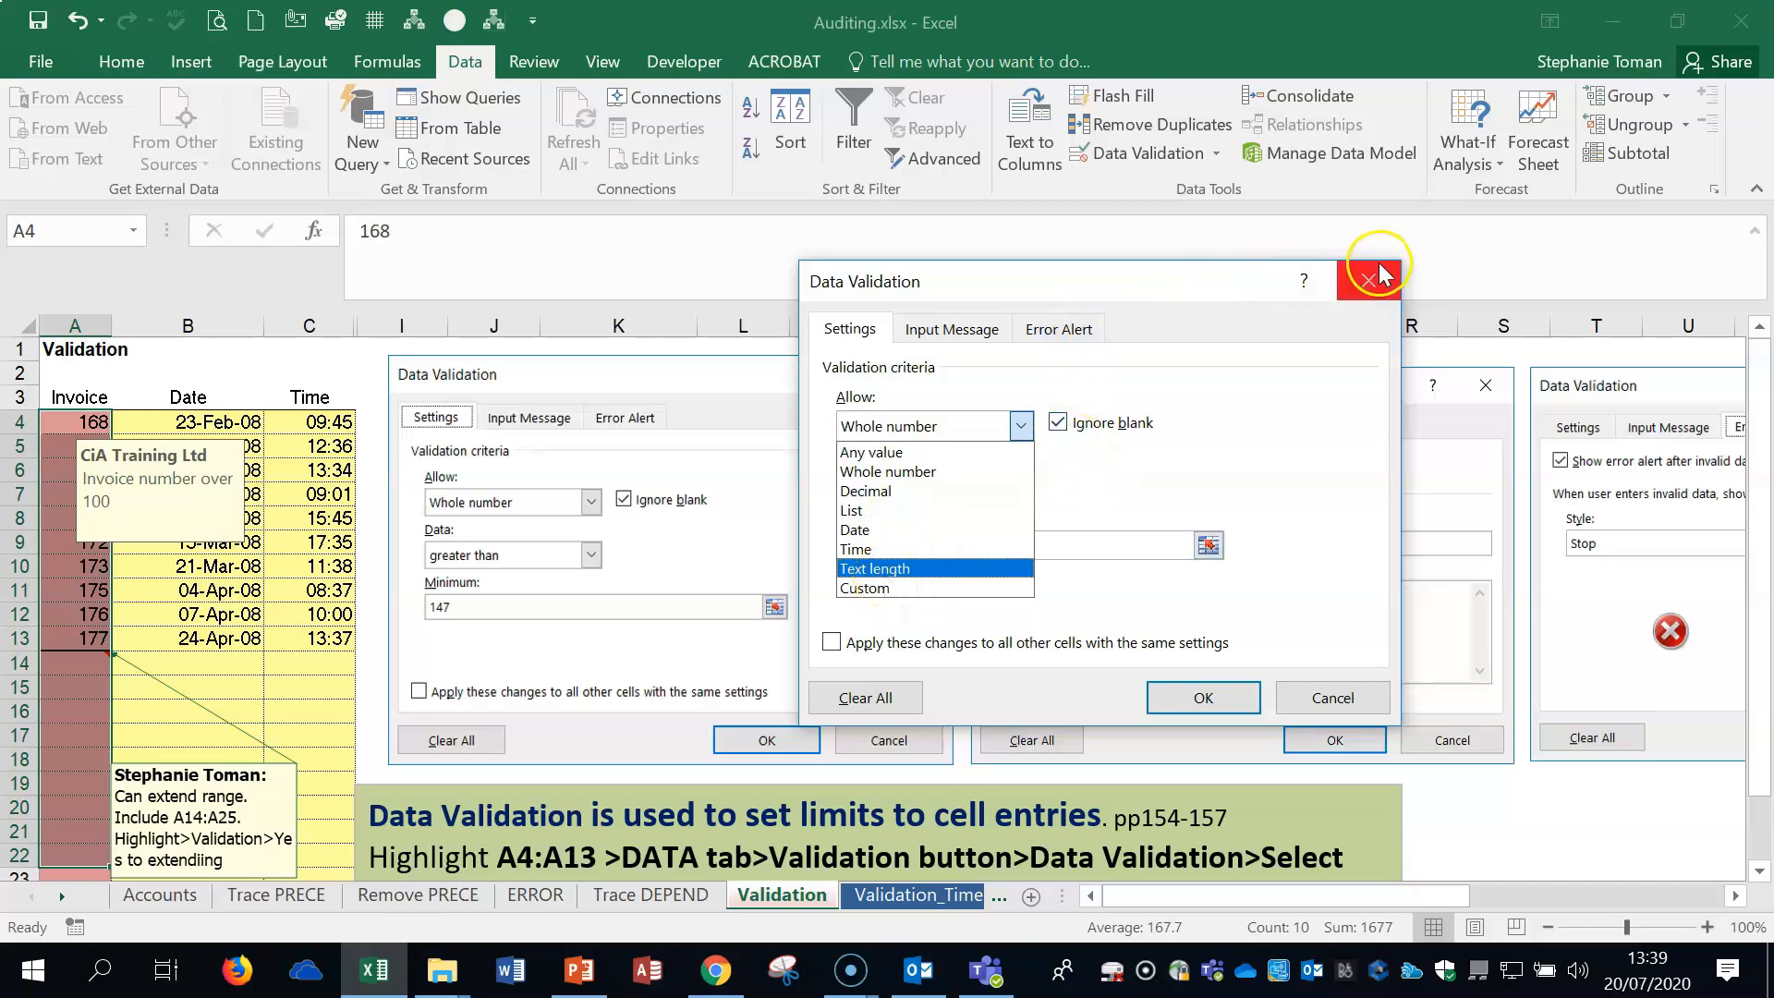
left_click(1368, 280)
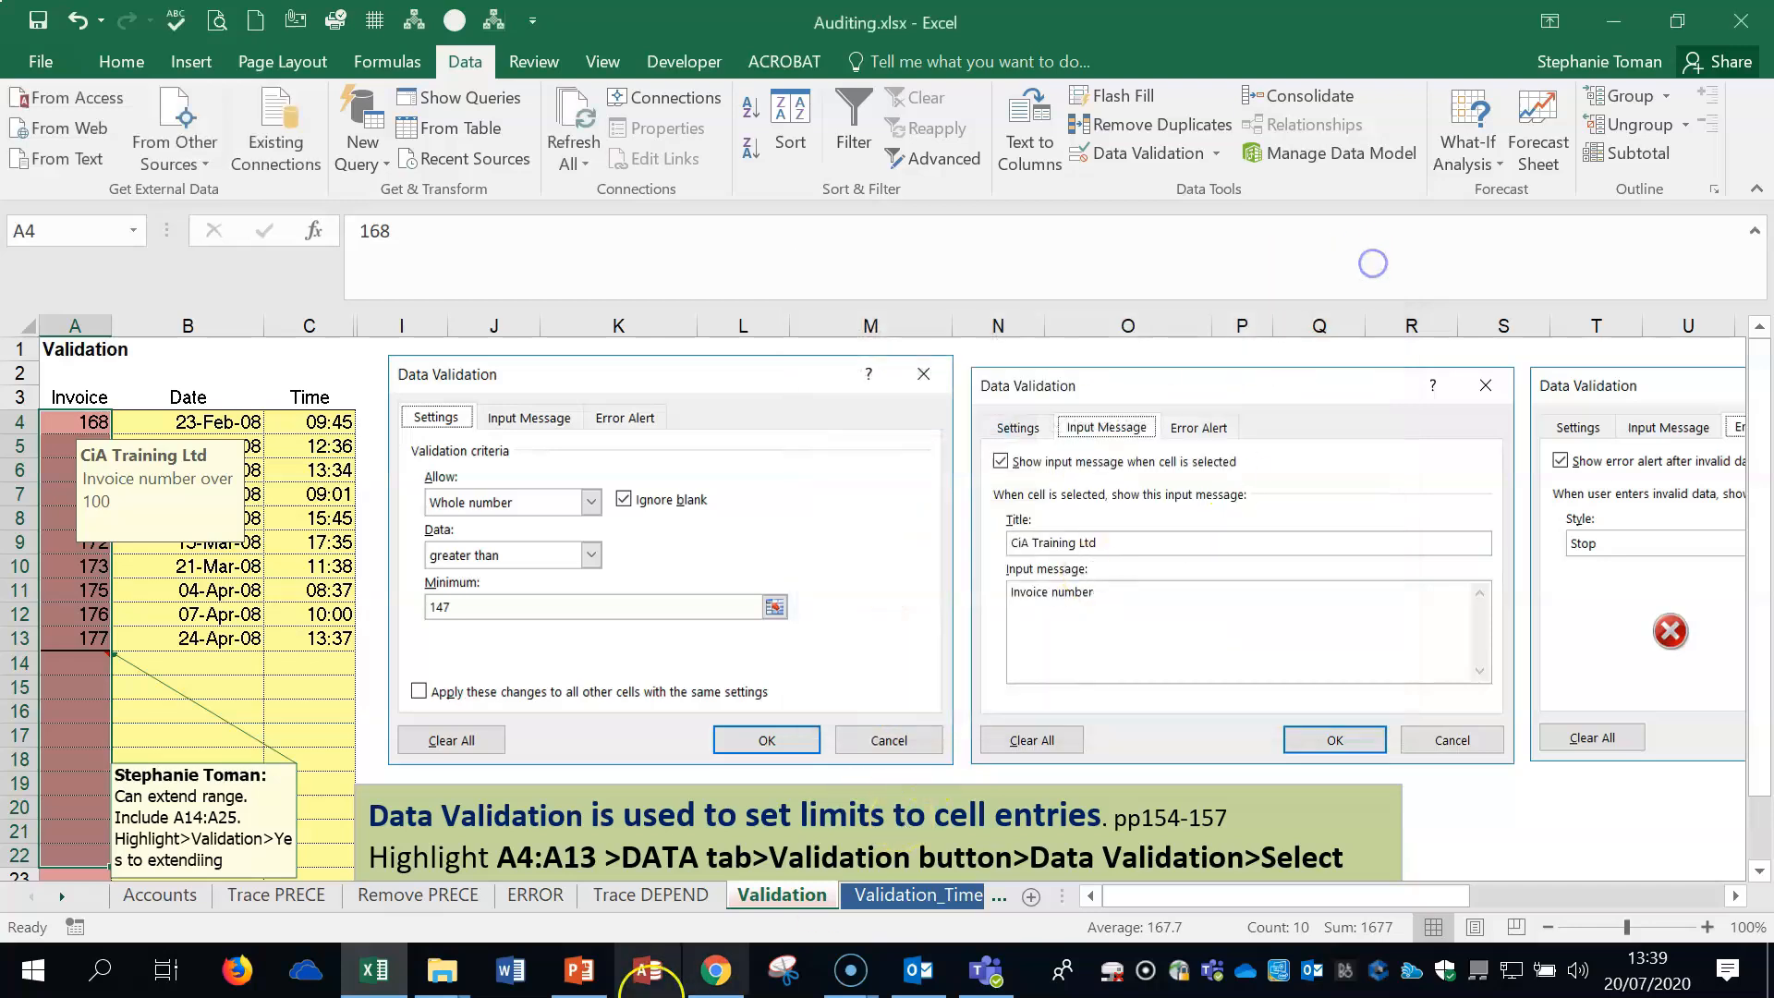
- Open Data Validation for time cells C4:C25 on the Validation_Time sheet, agreeing to erase the current settings
left_click(893, 898)
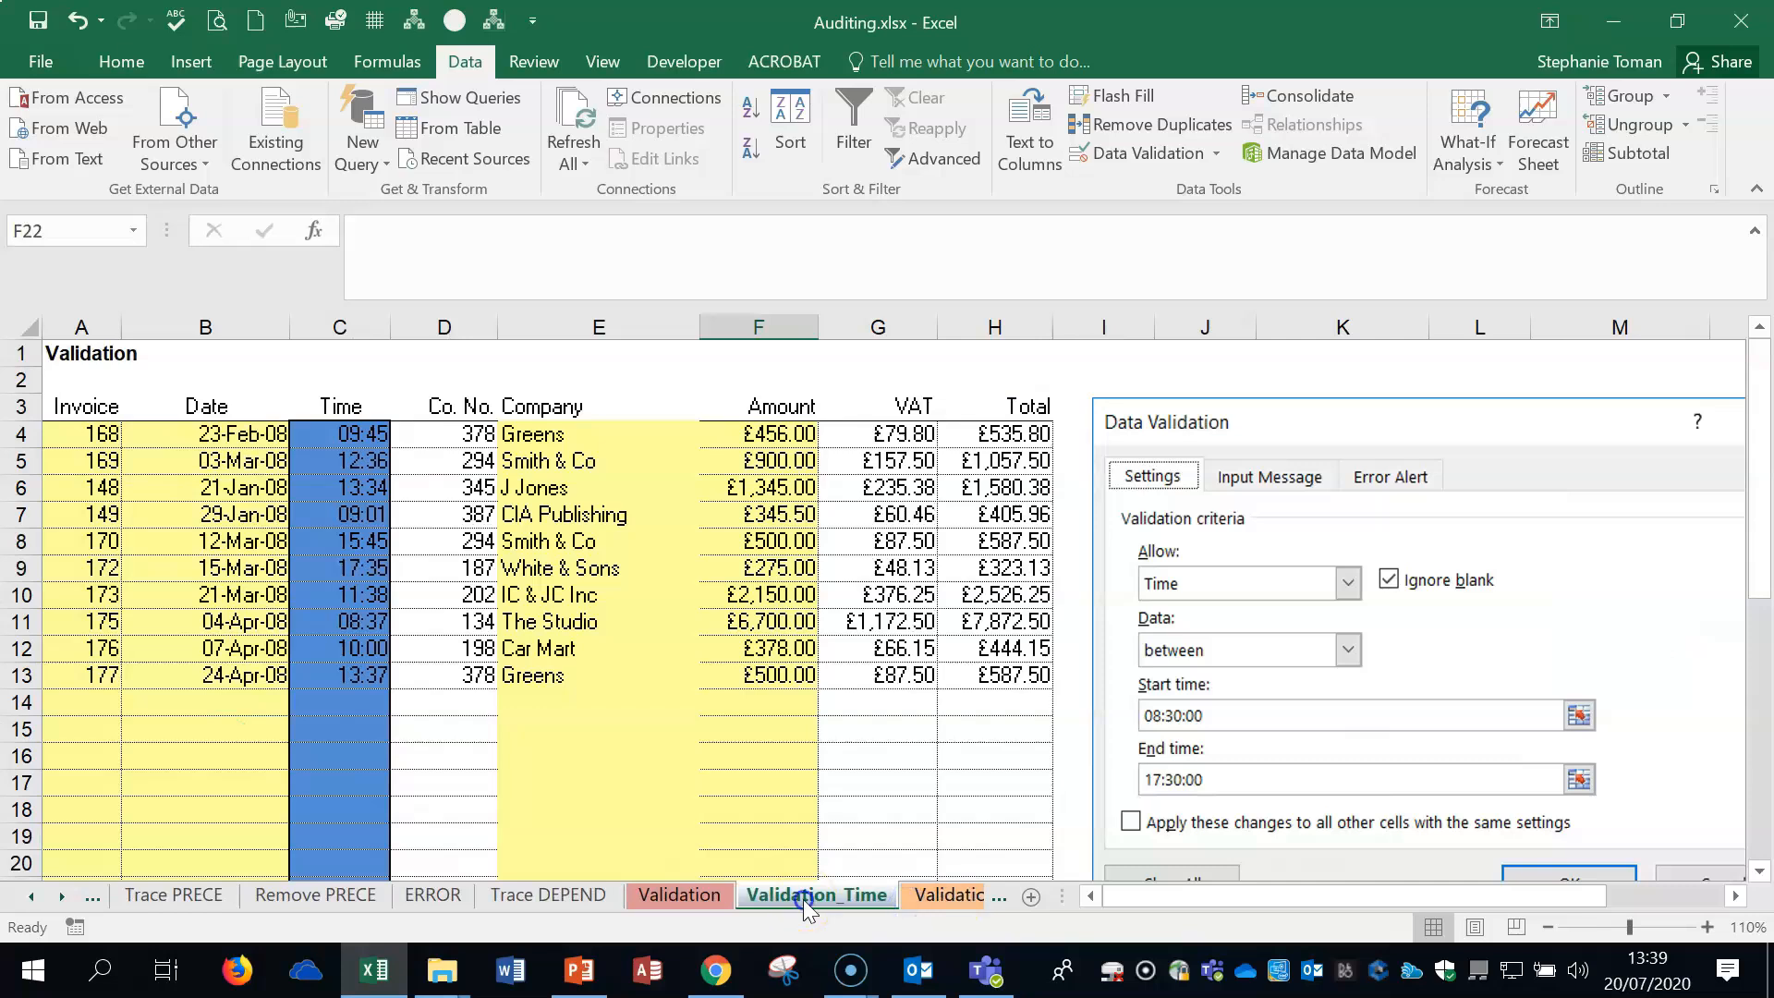
left_click(331, 409)
left_click_drag(324, 433, 324, 822)
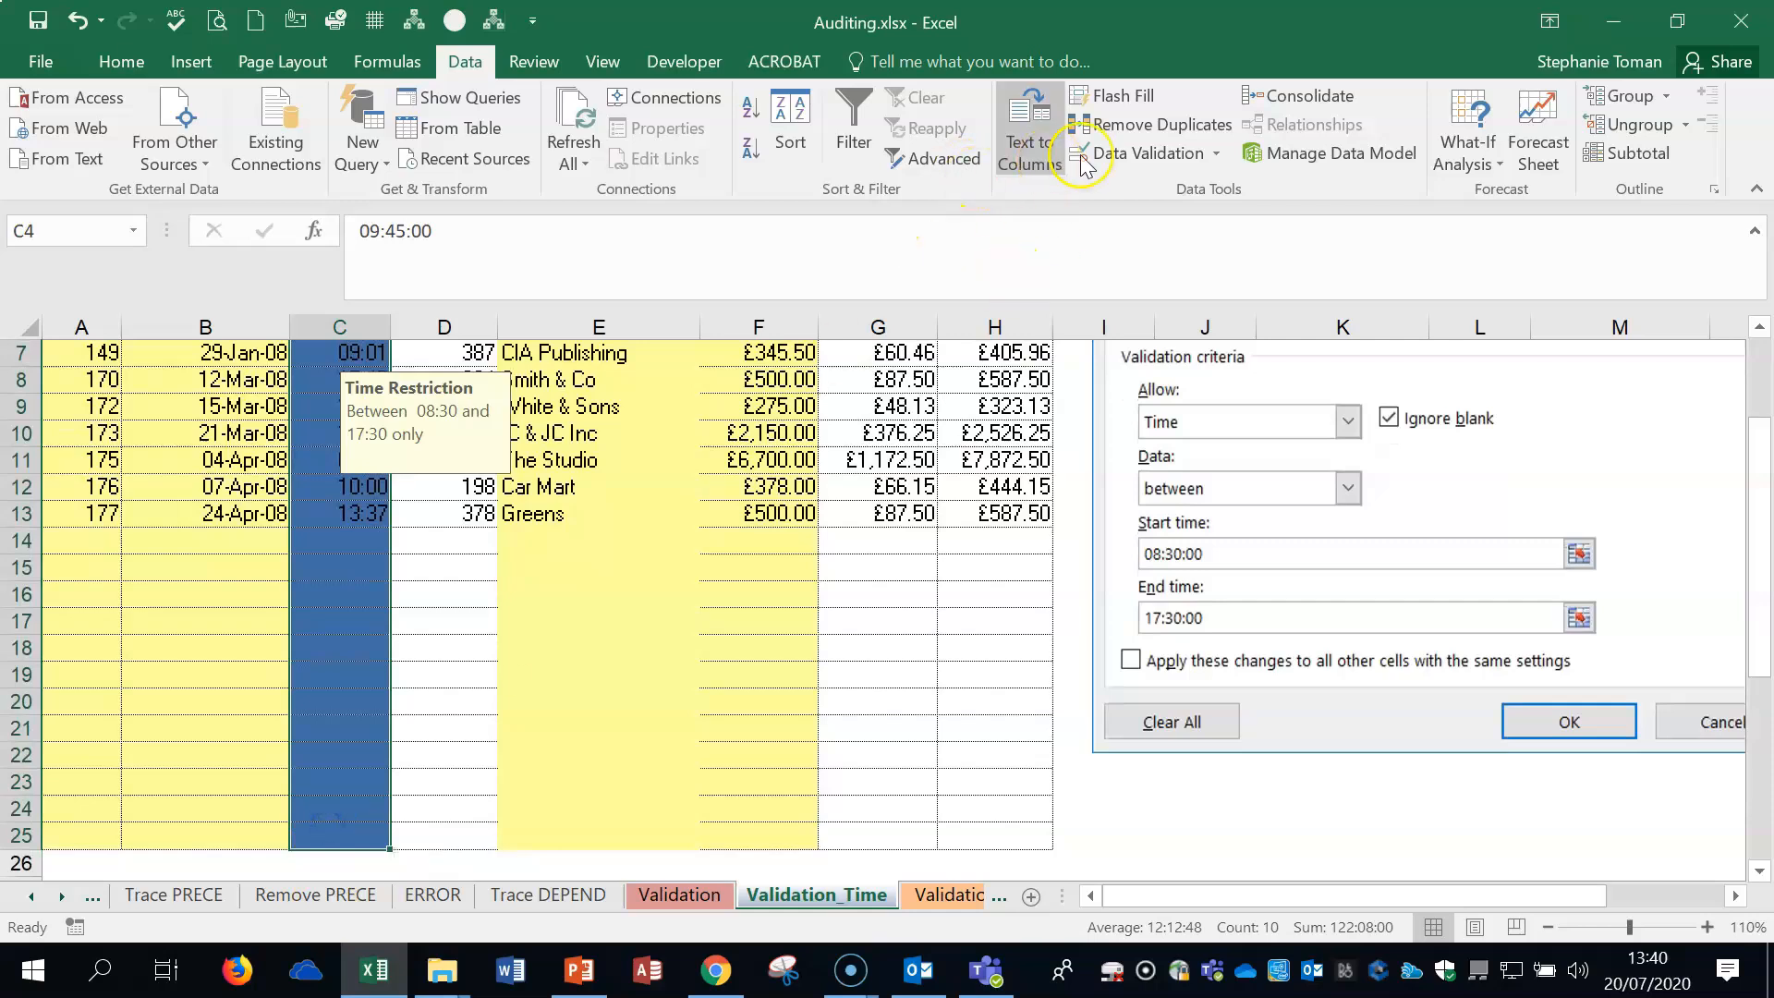
left_click(1218, 154)
left_click(1184, 186)
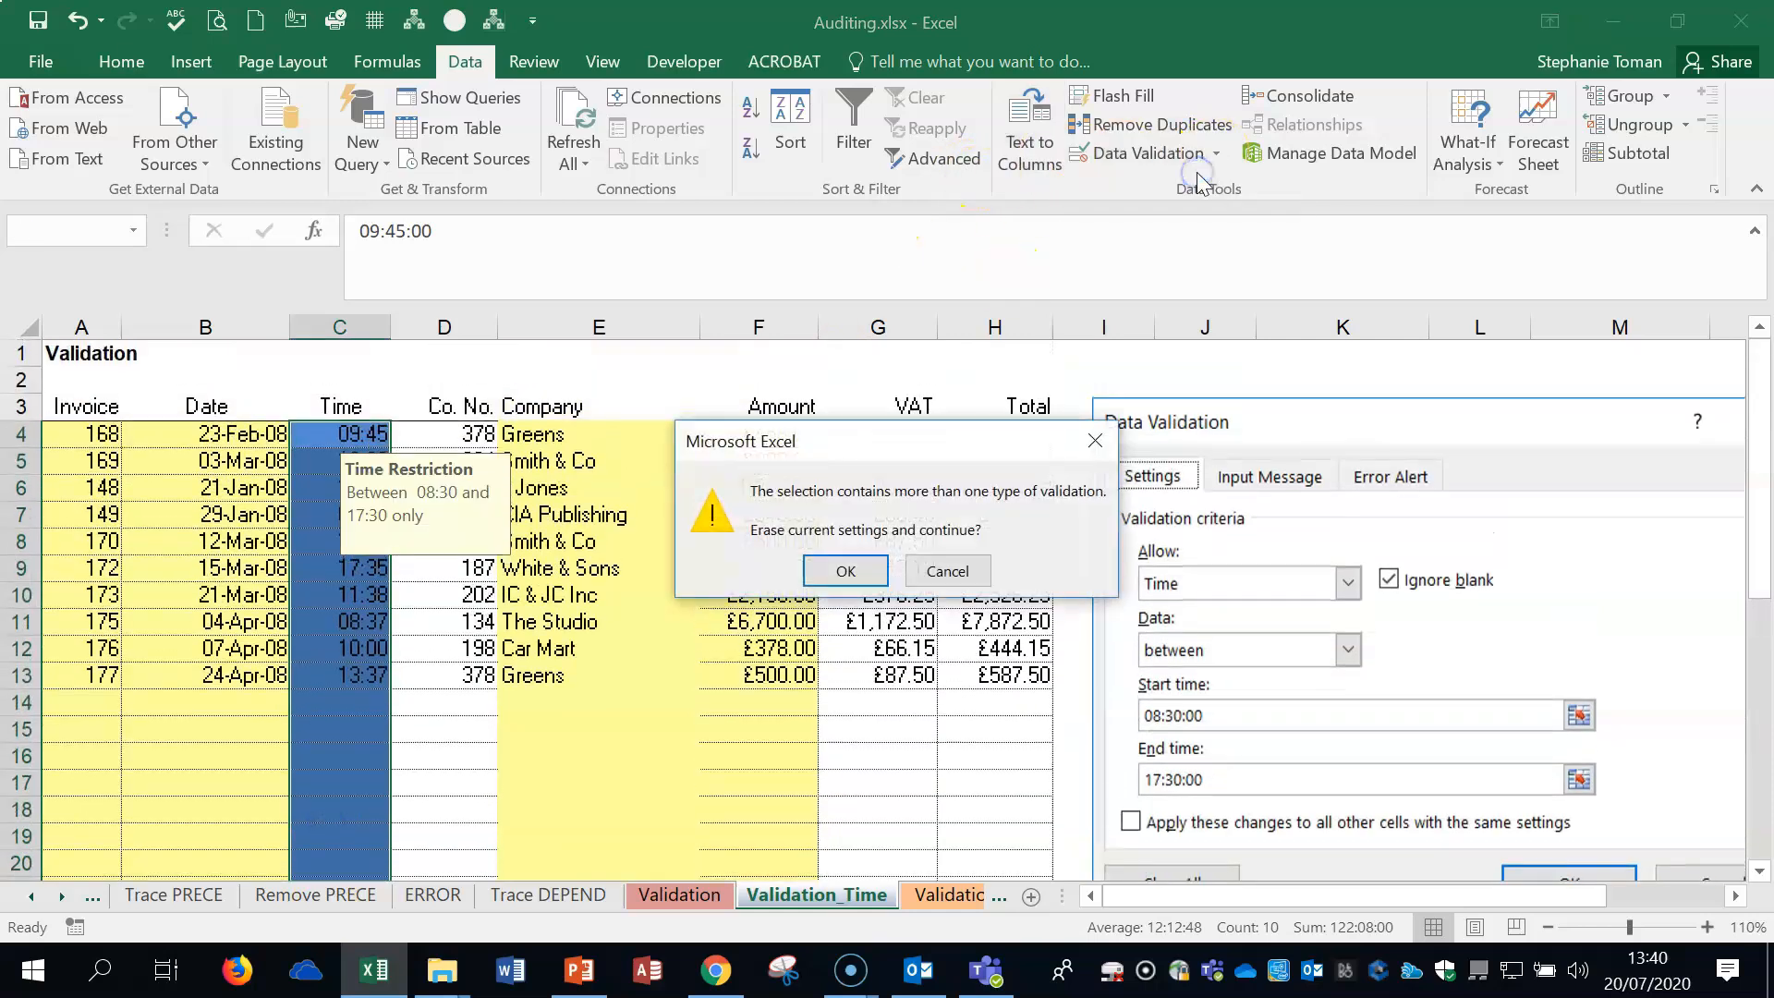
left_click(847, 571)
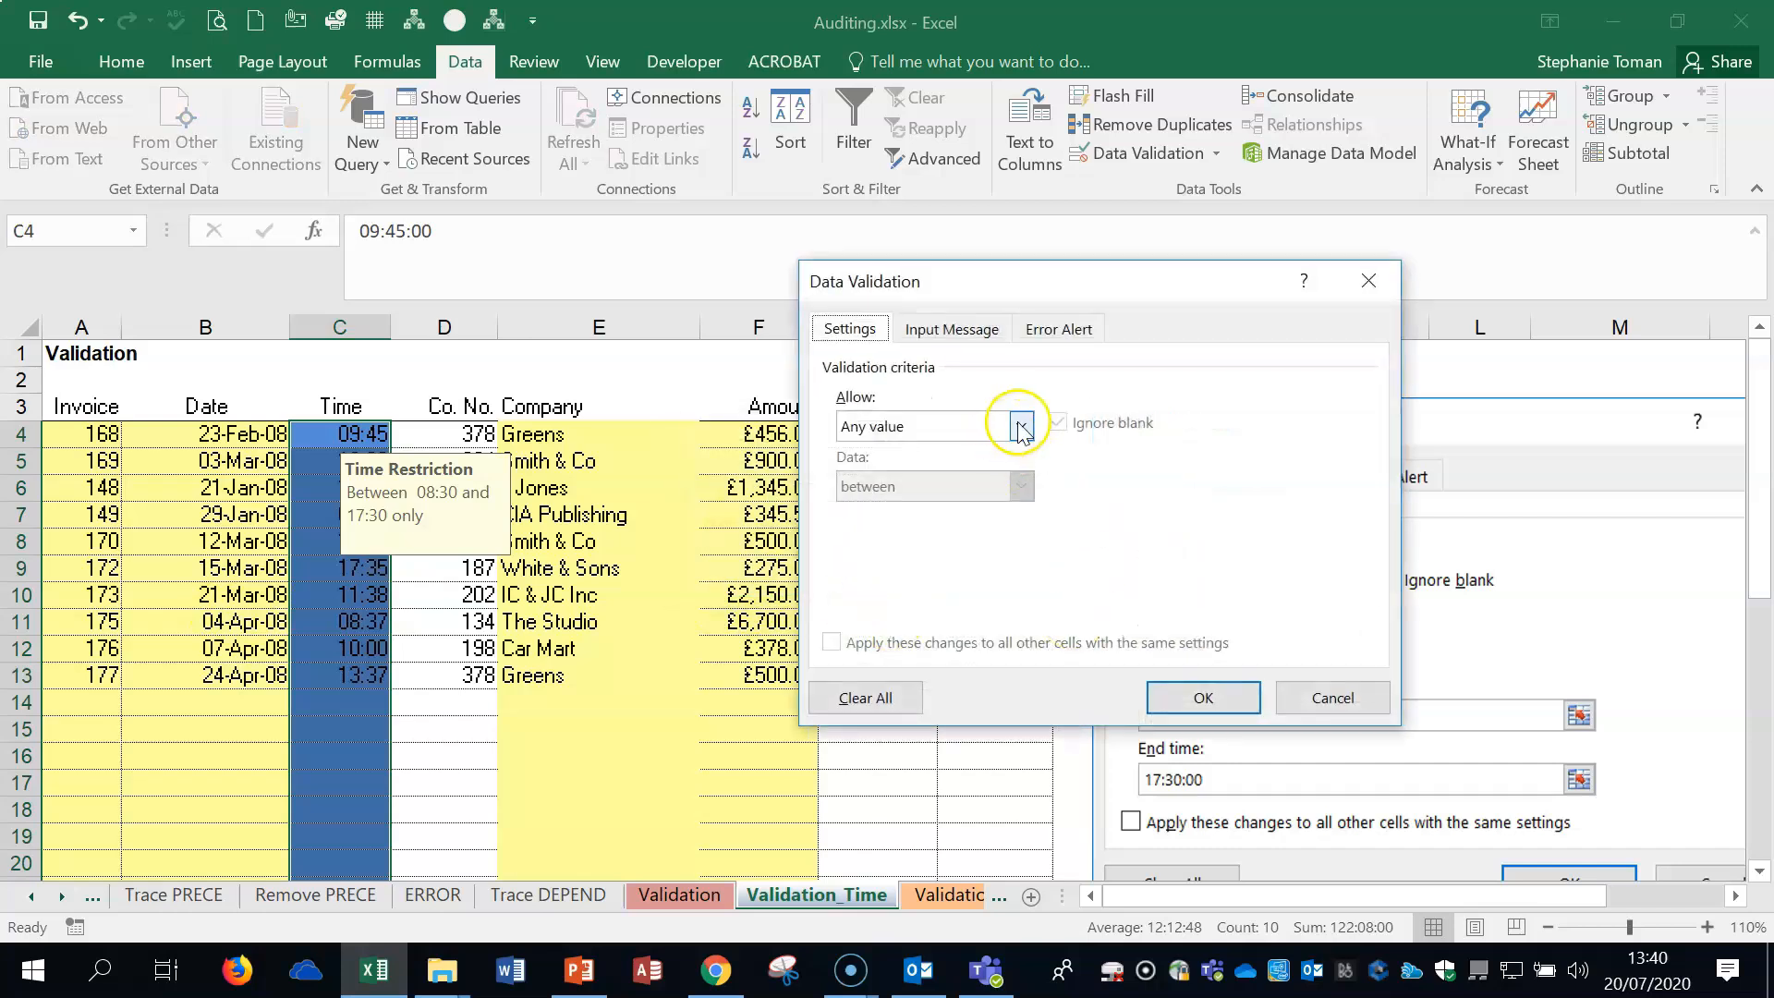
- Choose Time as the allowed type, try to view the Input Message and Error Alert settings, and close the dialog without applying
left_click(1020, 426)
left_click(887, 549)
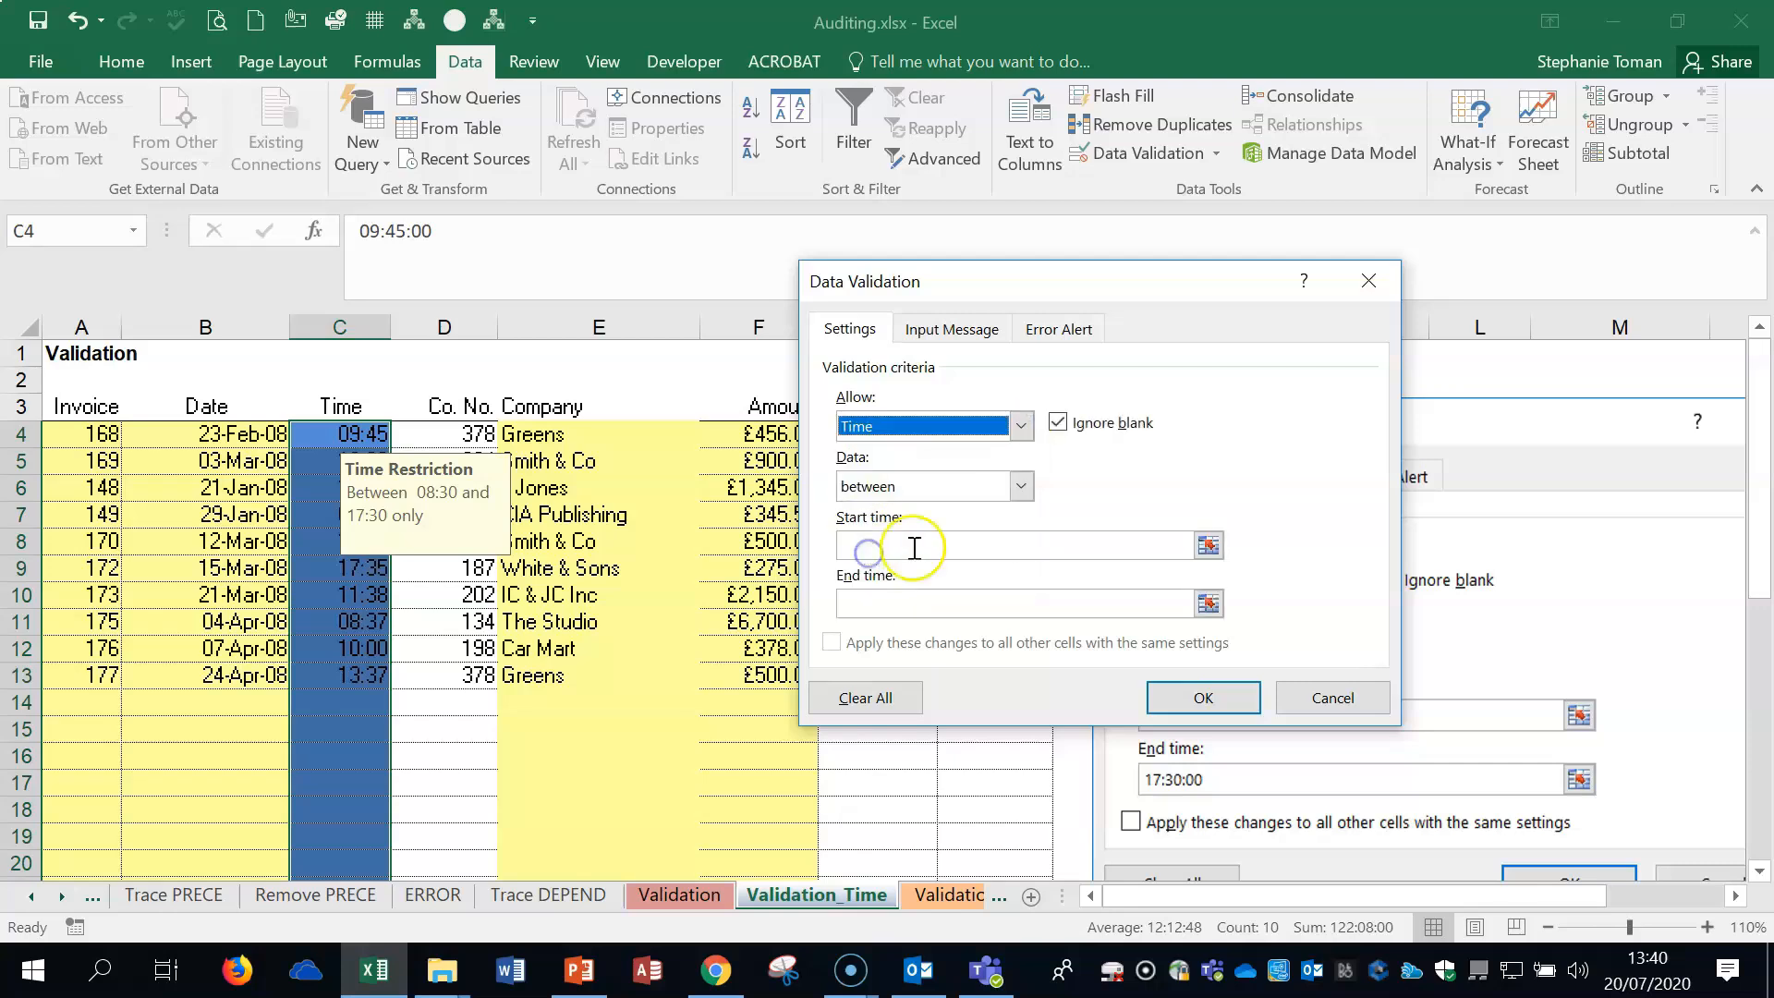
left_click_drag(1208, 277, 821, 489)
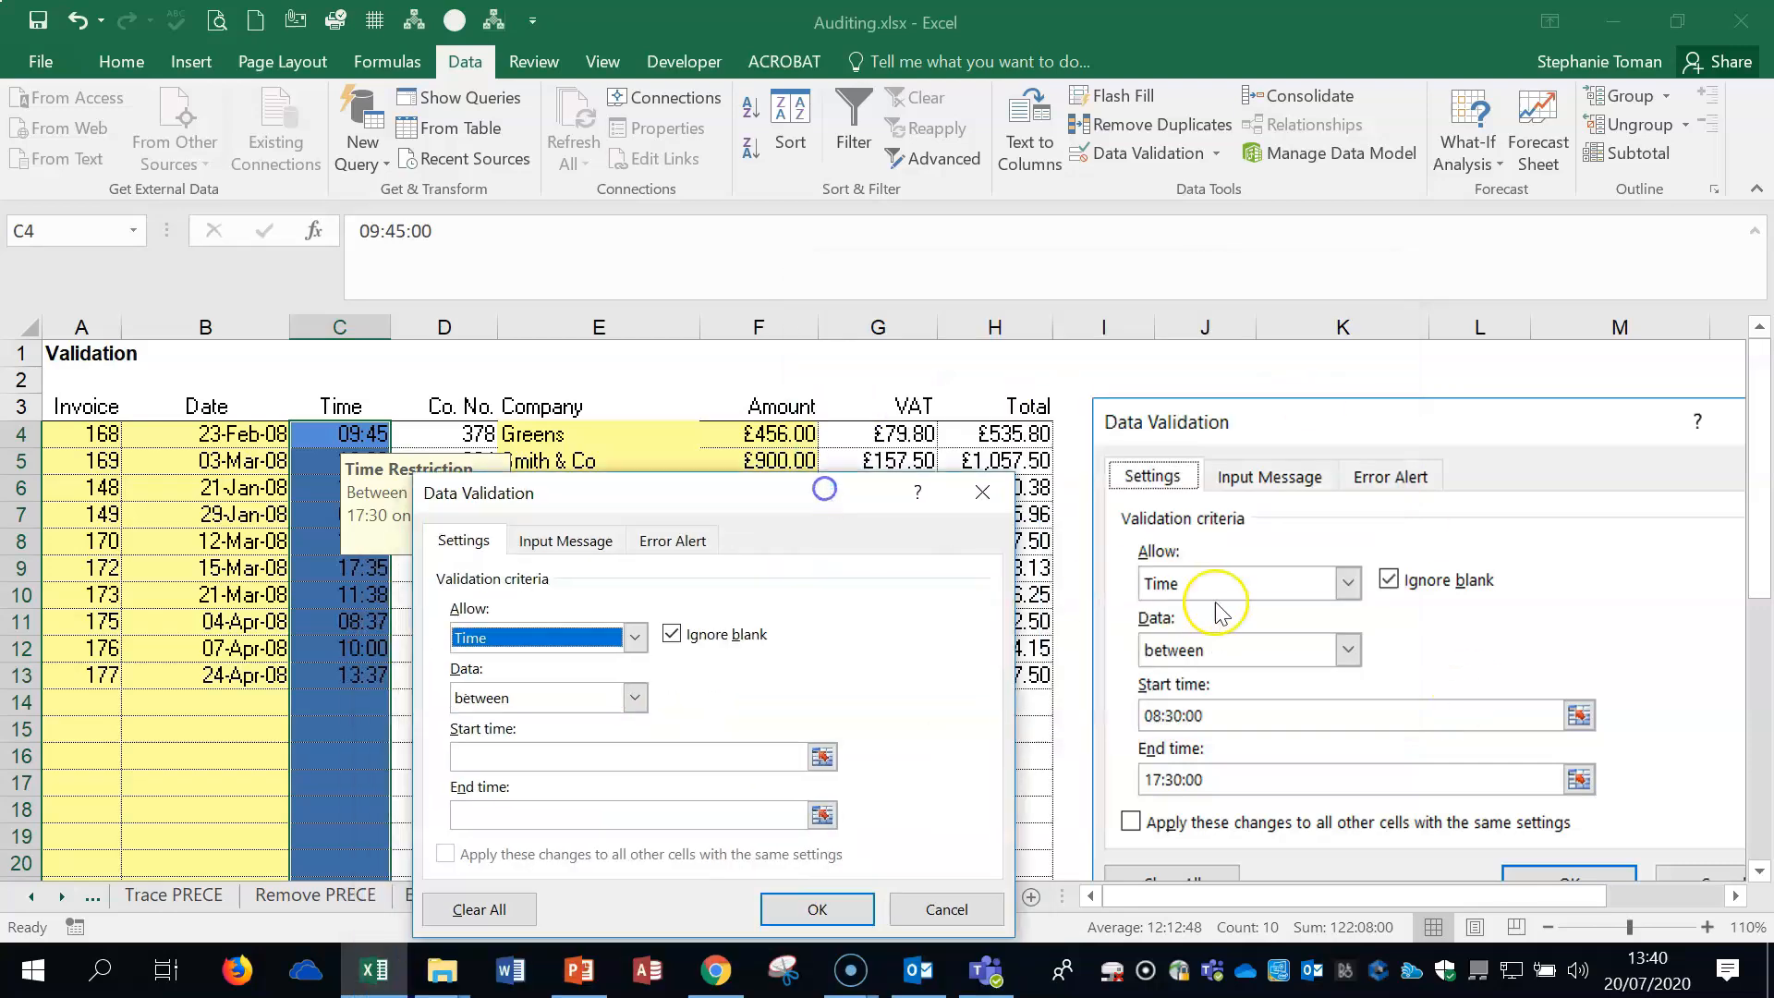
left_click(462, 756)
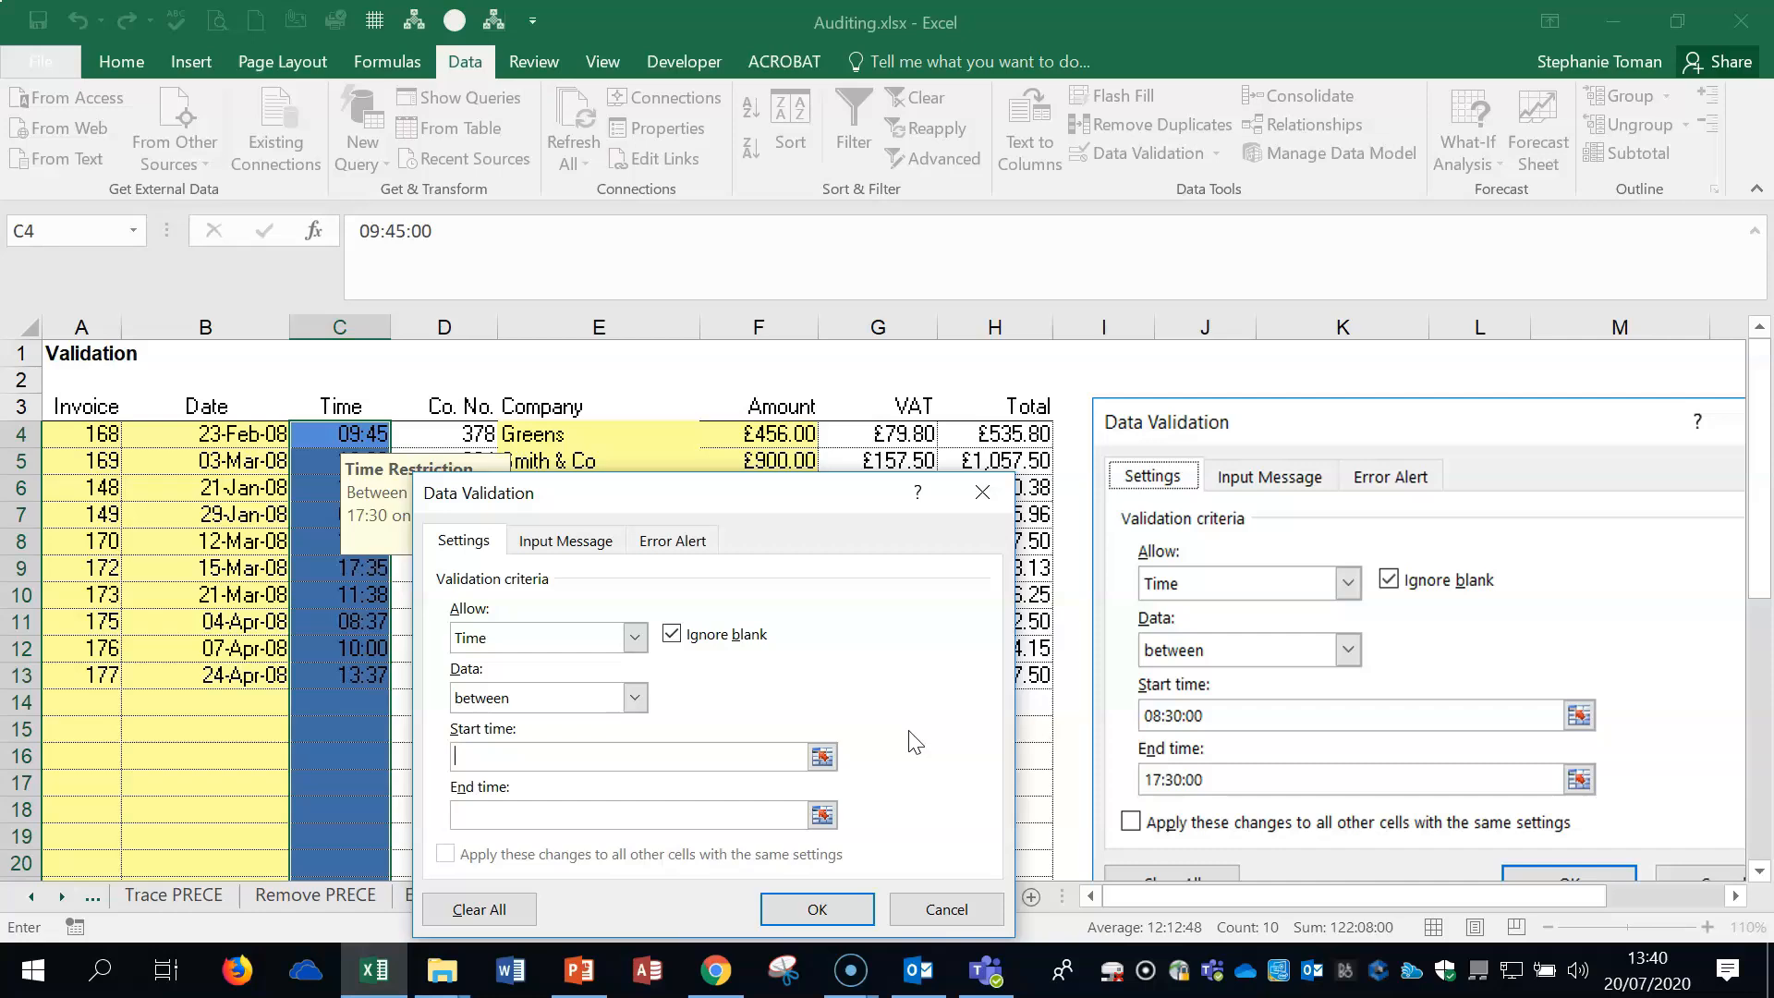
left_click(552, 543)
left_click(887, 564)
left_click(688, 542)
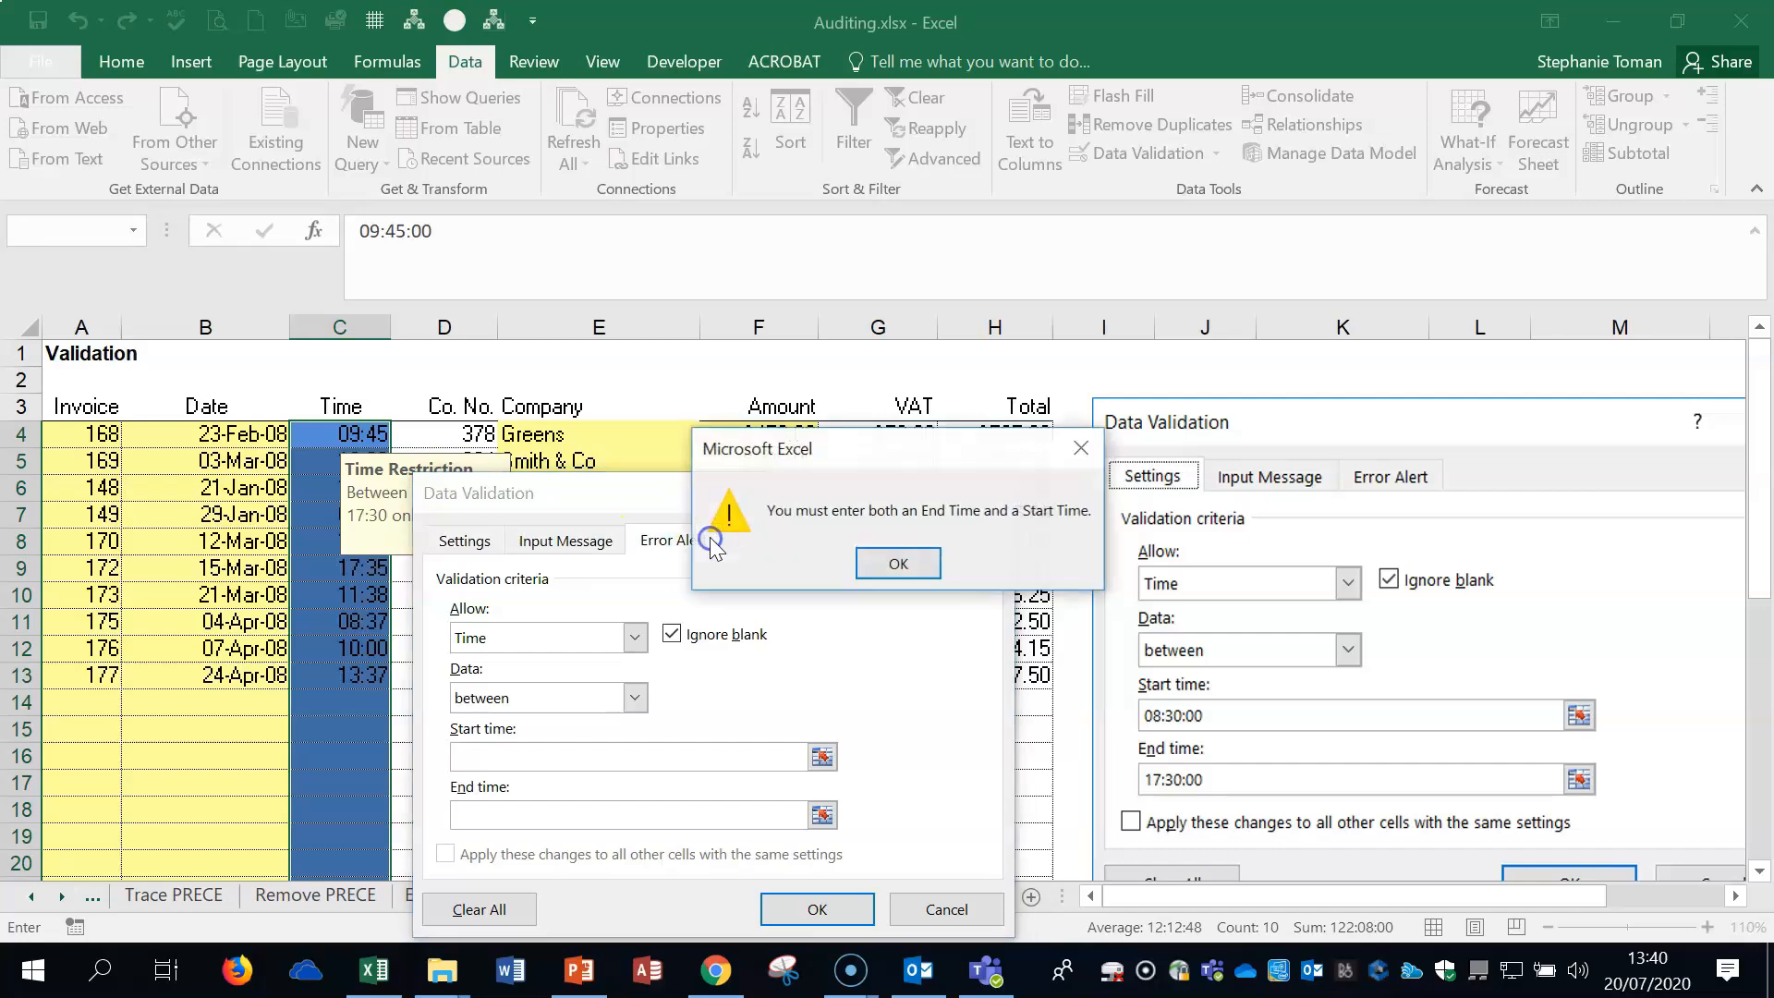
left_click(887, 564)
left_click(987, 492)
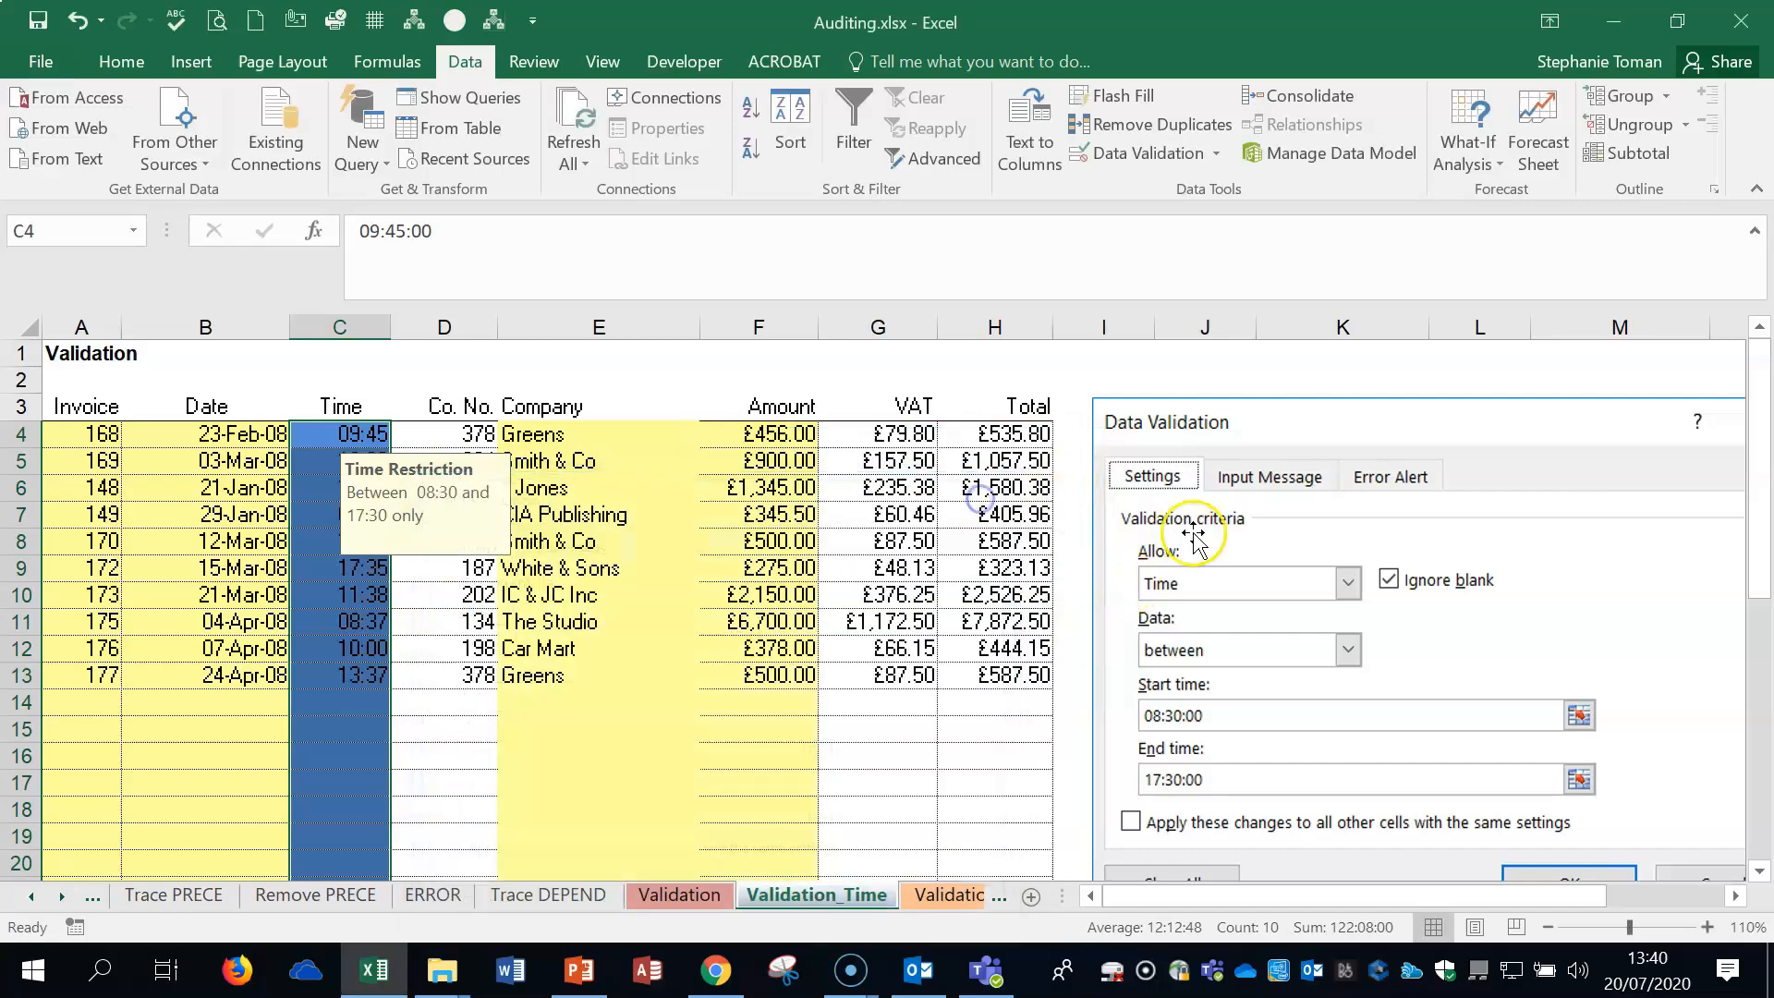
- Open the Validation_List sheet and choose Smith & Co from the validation list in cell K5
left_click(63, 897)
left_click(62, 896)
left_click(703, 896)
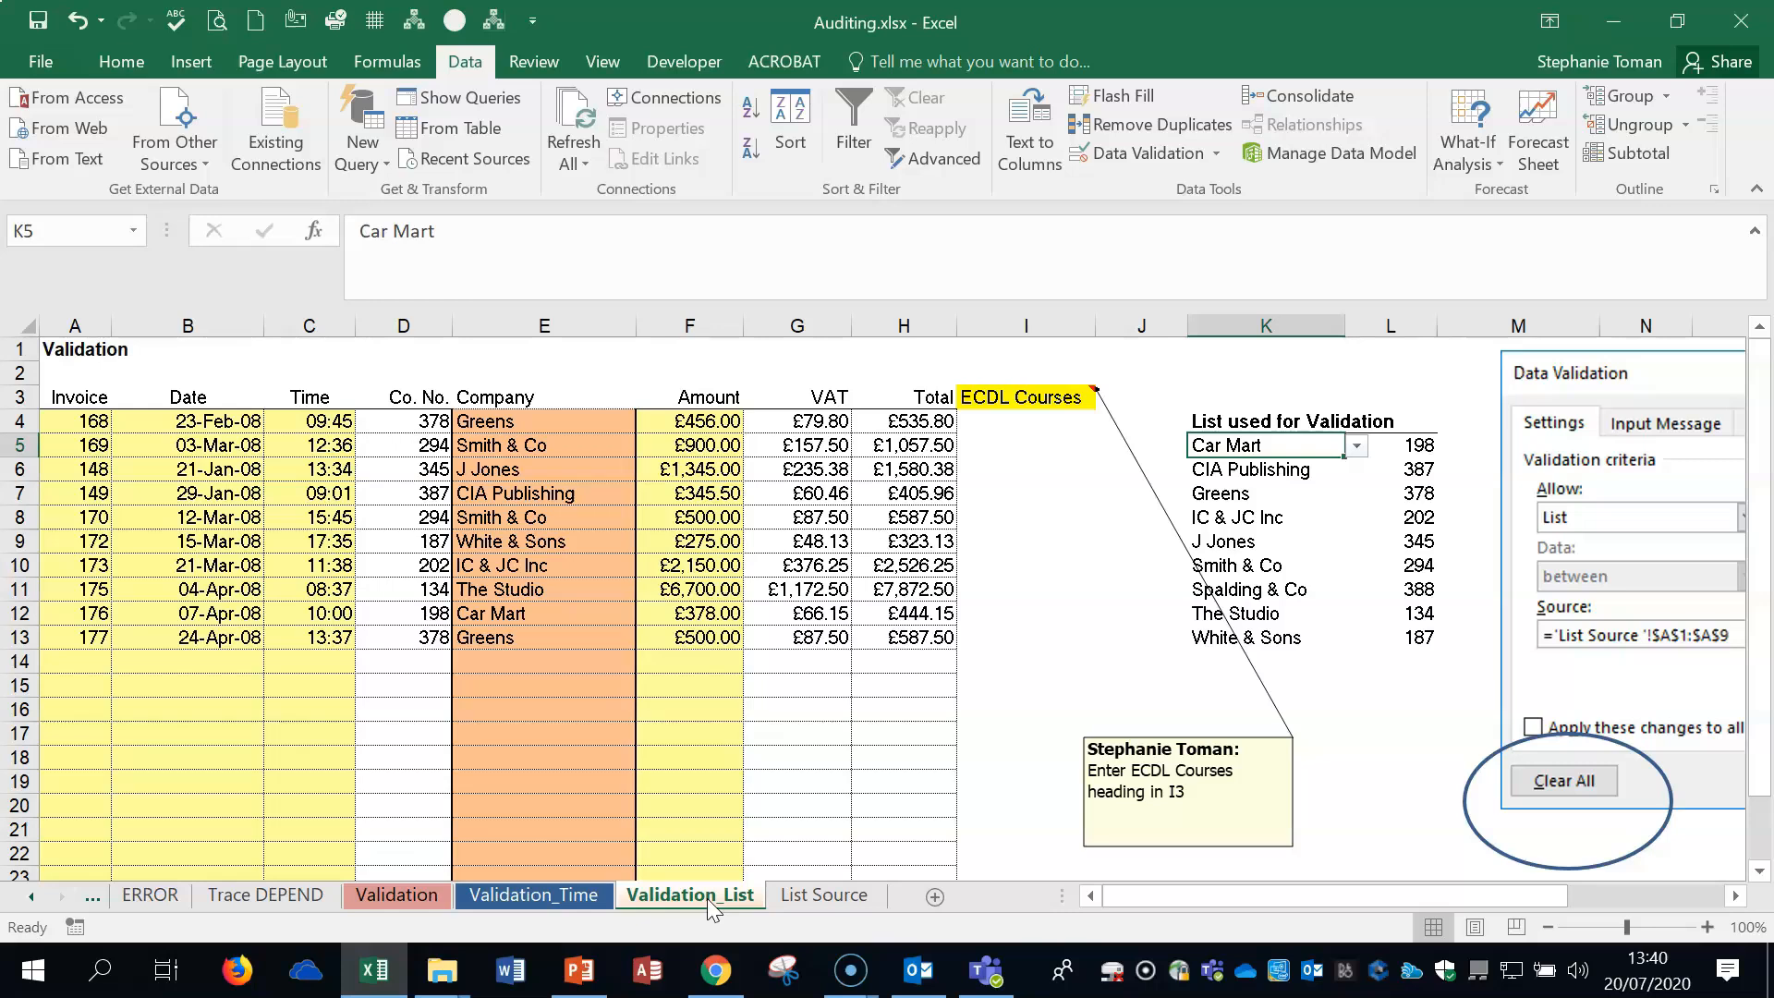
left_click(1356, 445)
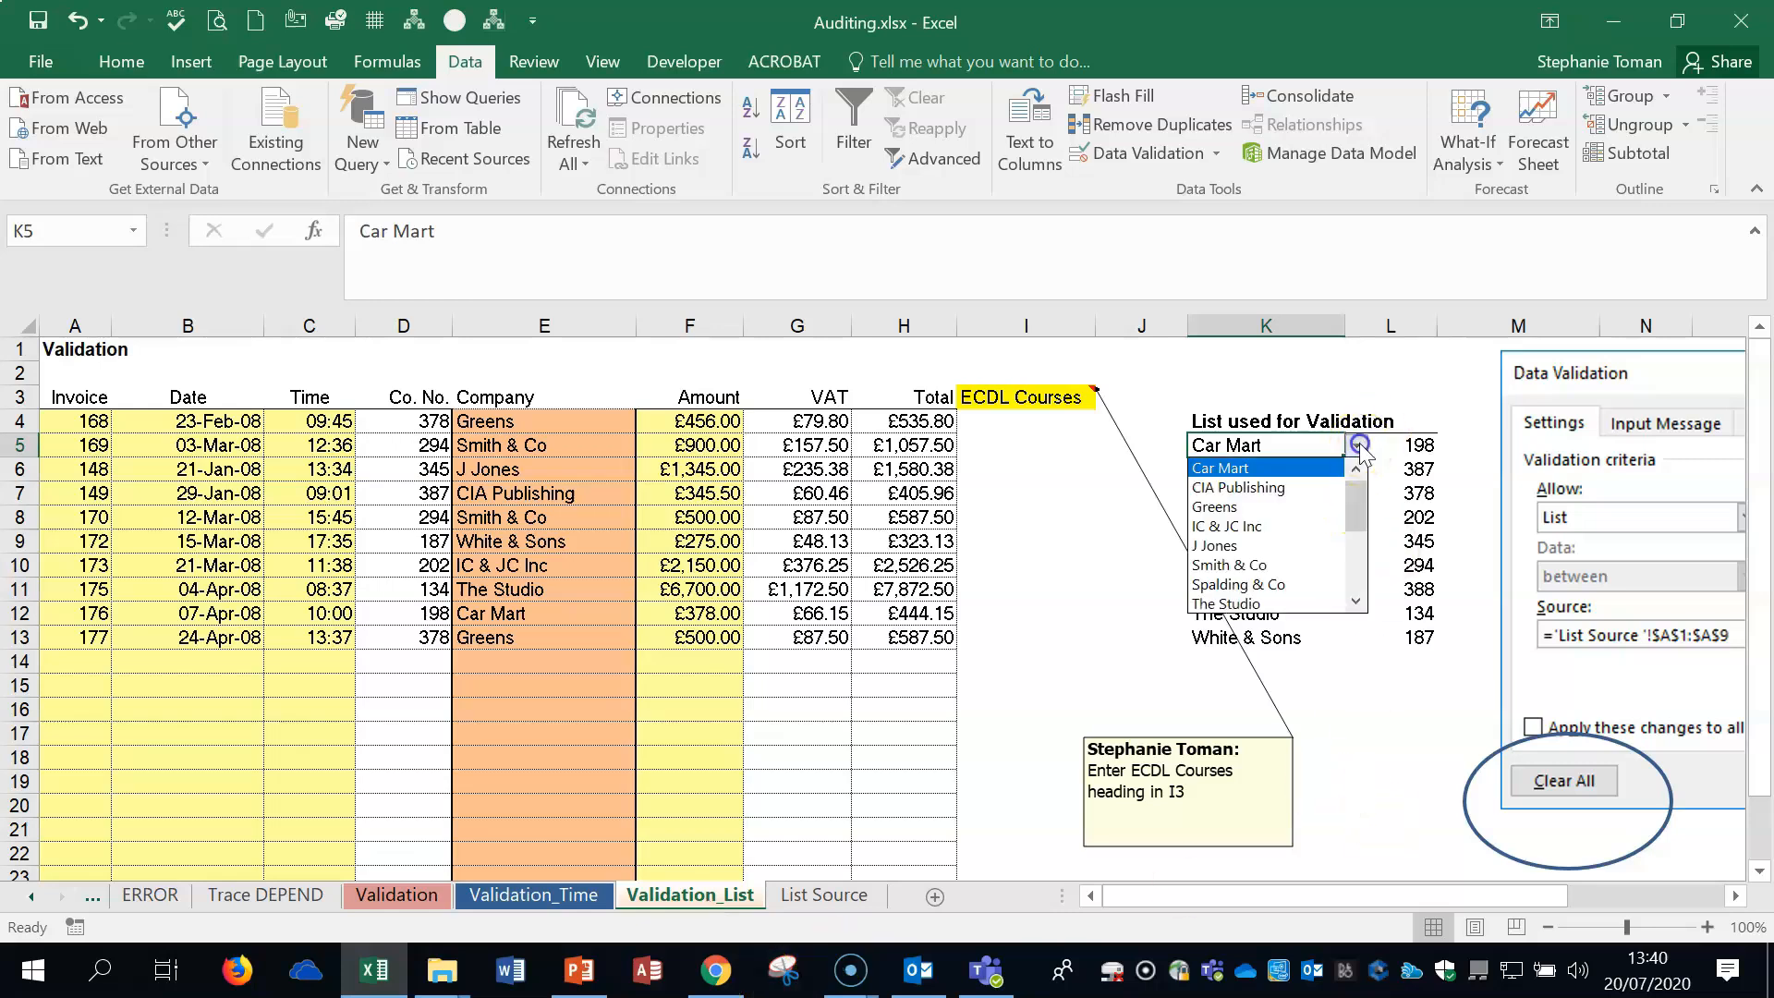
left_click(1224, 564)
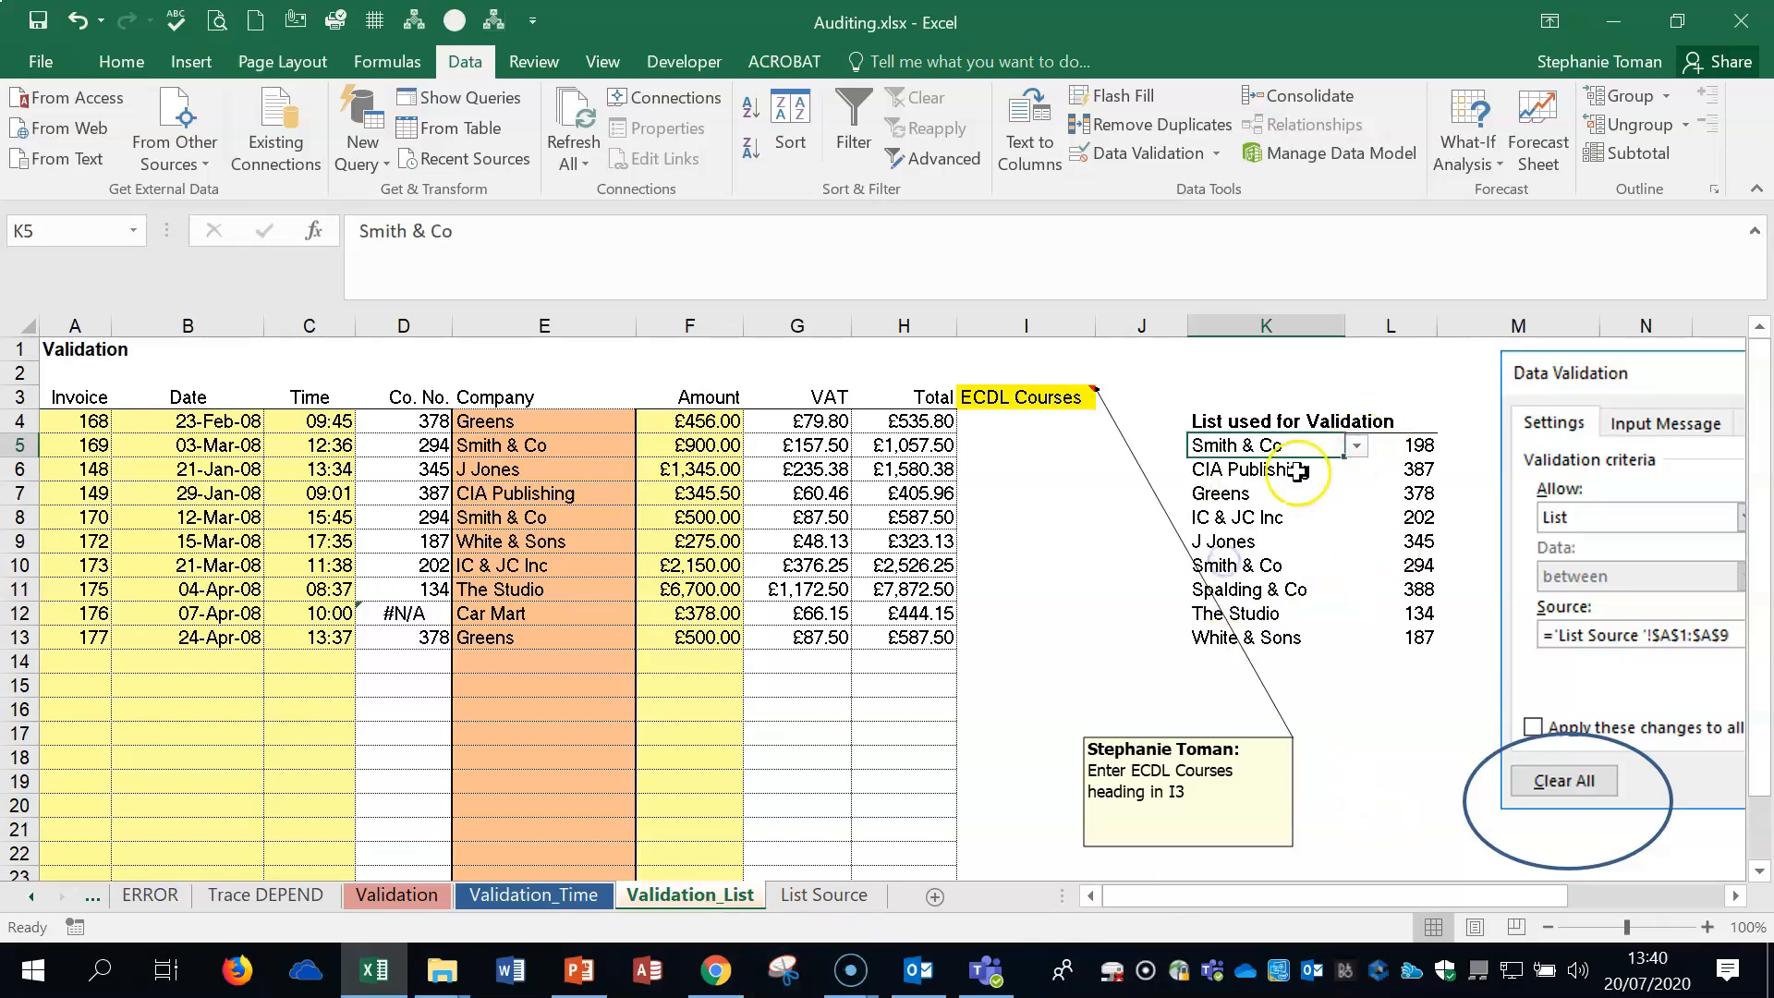
- Choose the fifth company from the validation list in cell K6, and view the list choices again
left_click(1298, 471)
left_click(1356, 469)
left_click(1266, 544)
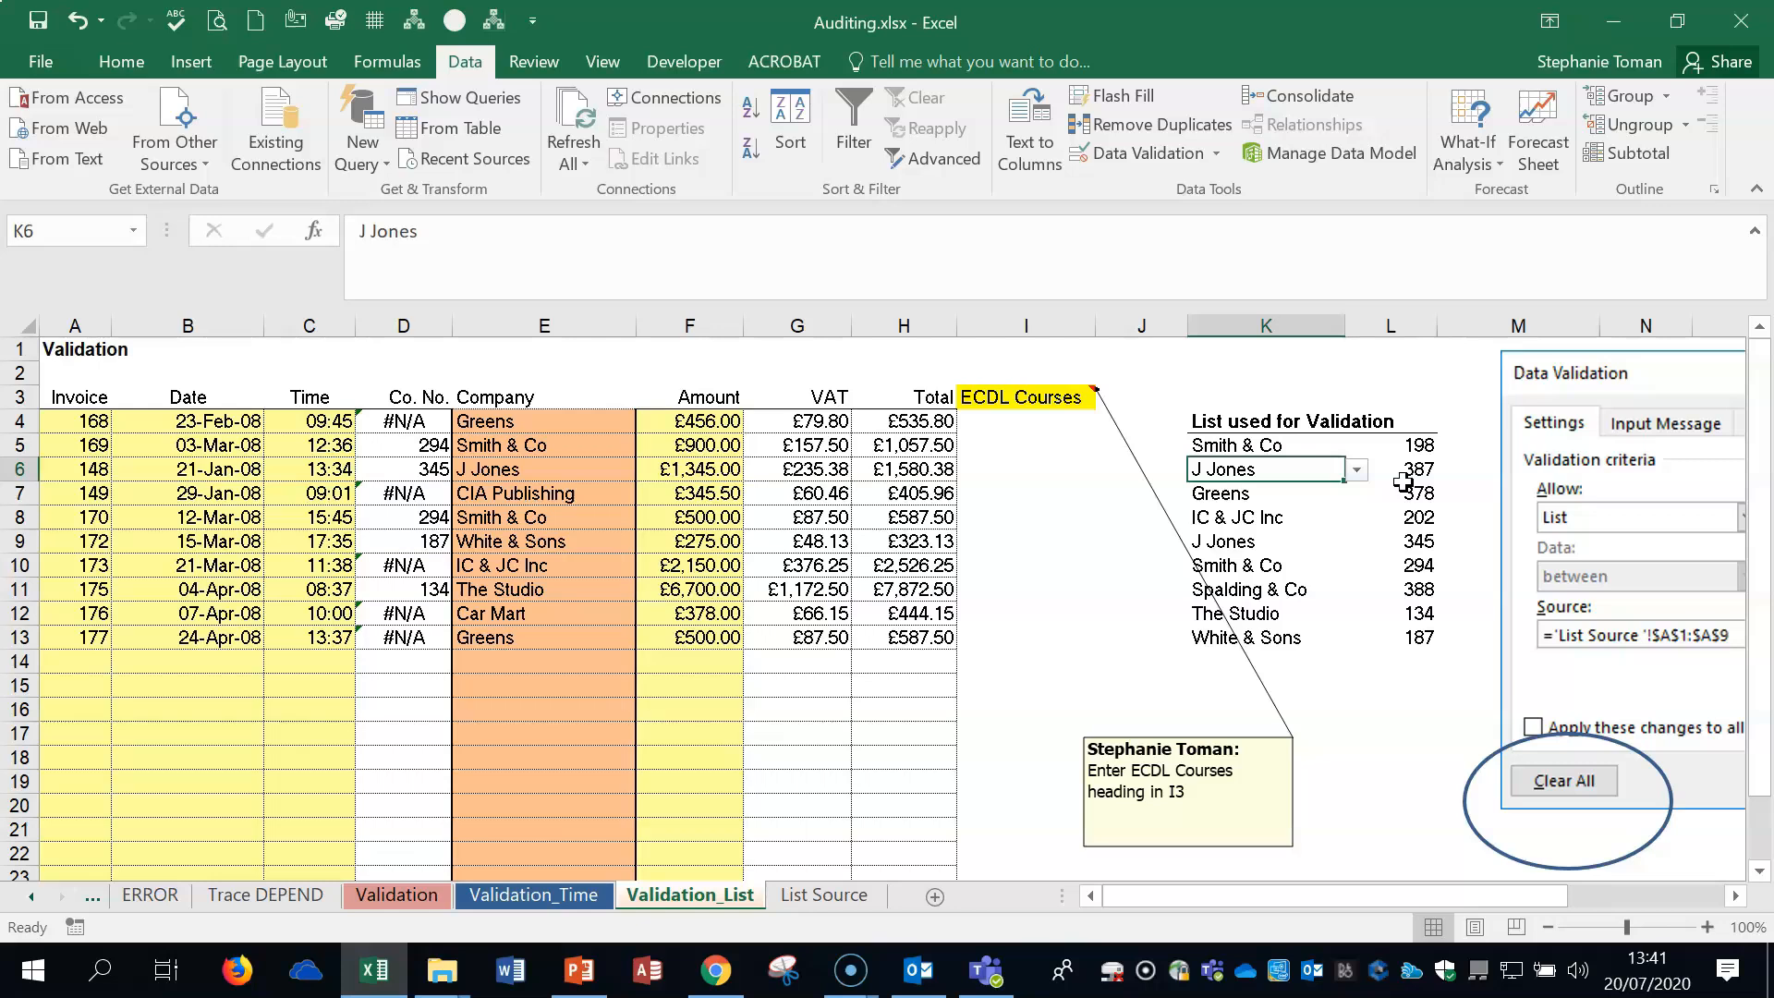
left_click(1356, 470)
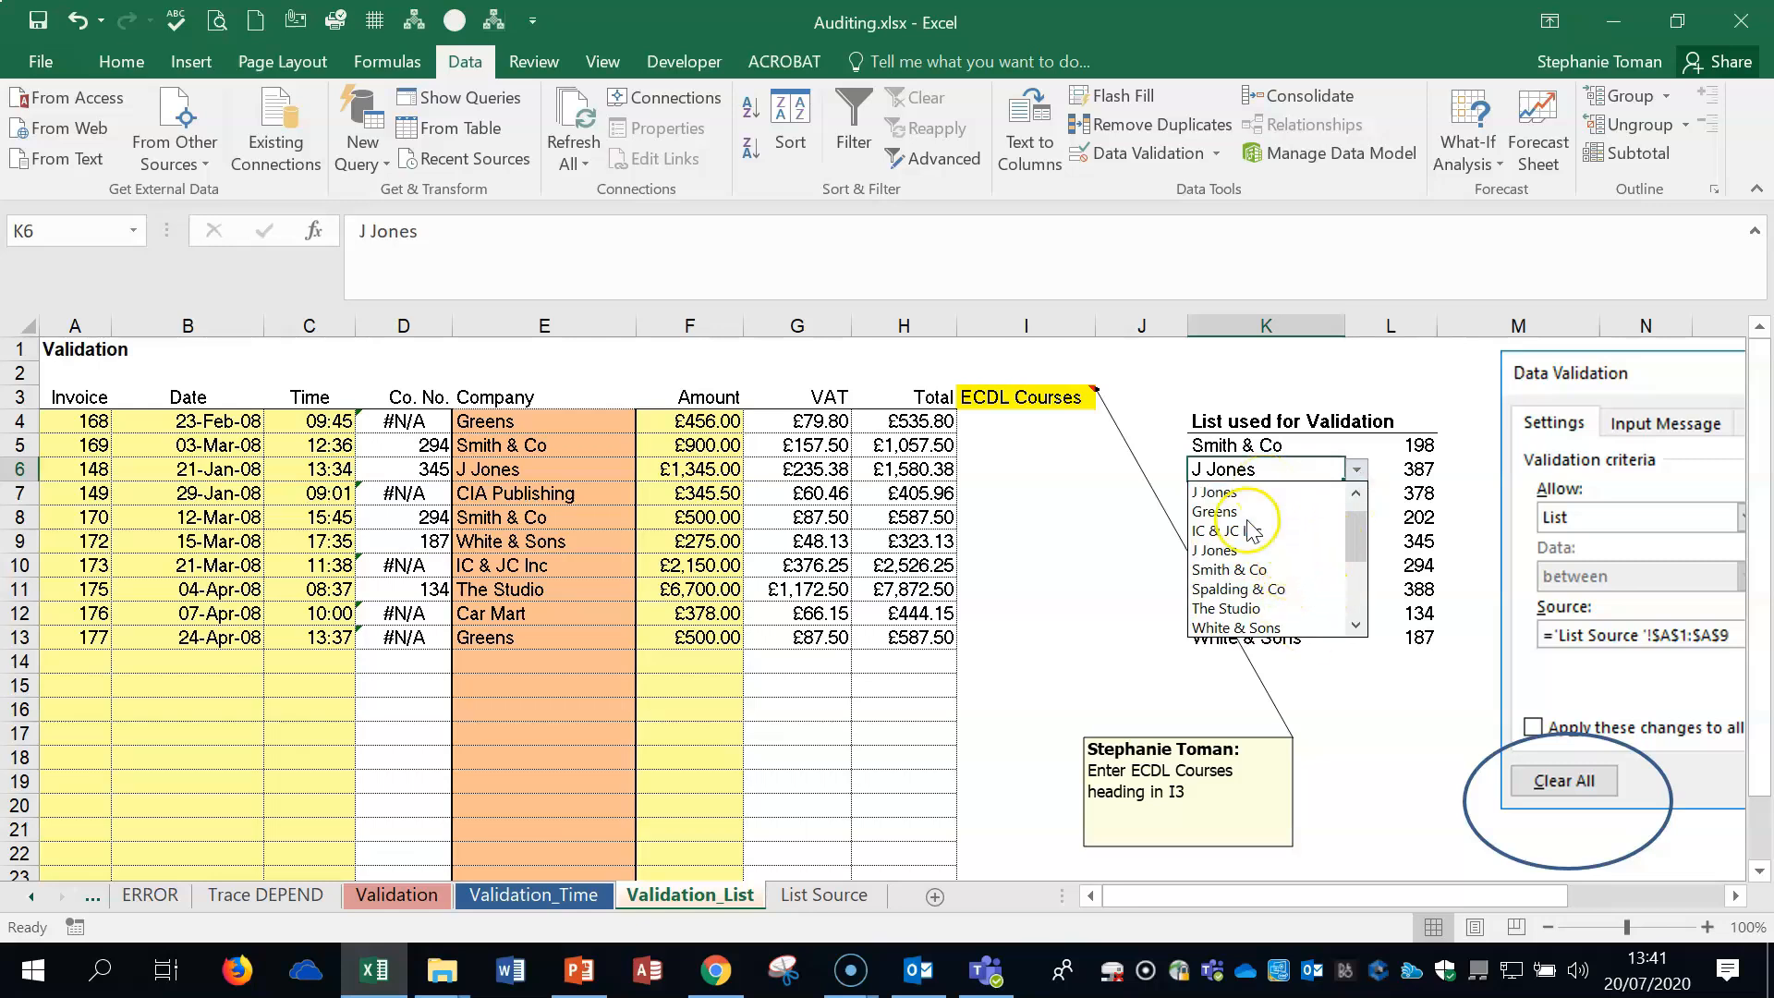
left_click(1129, 480)
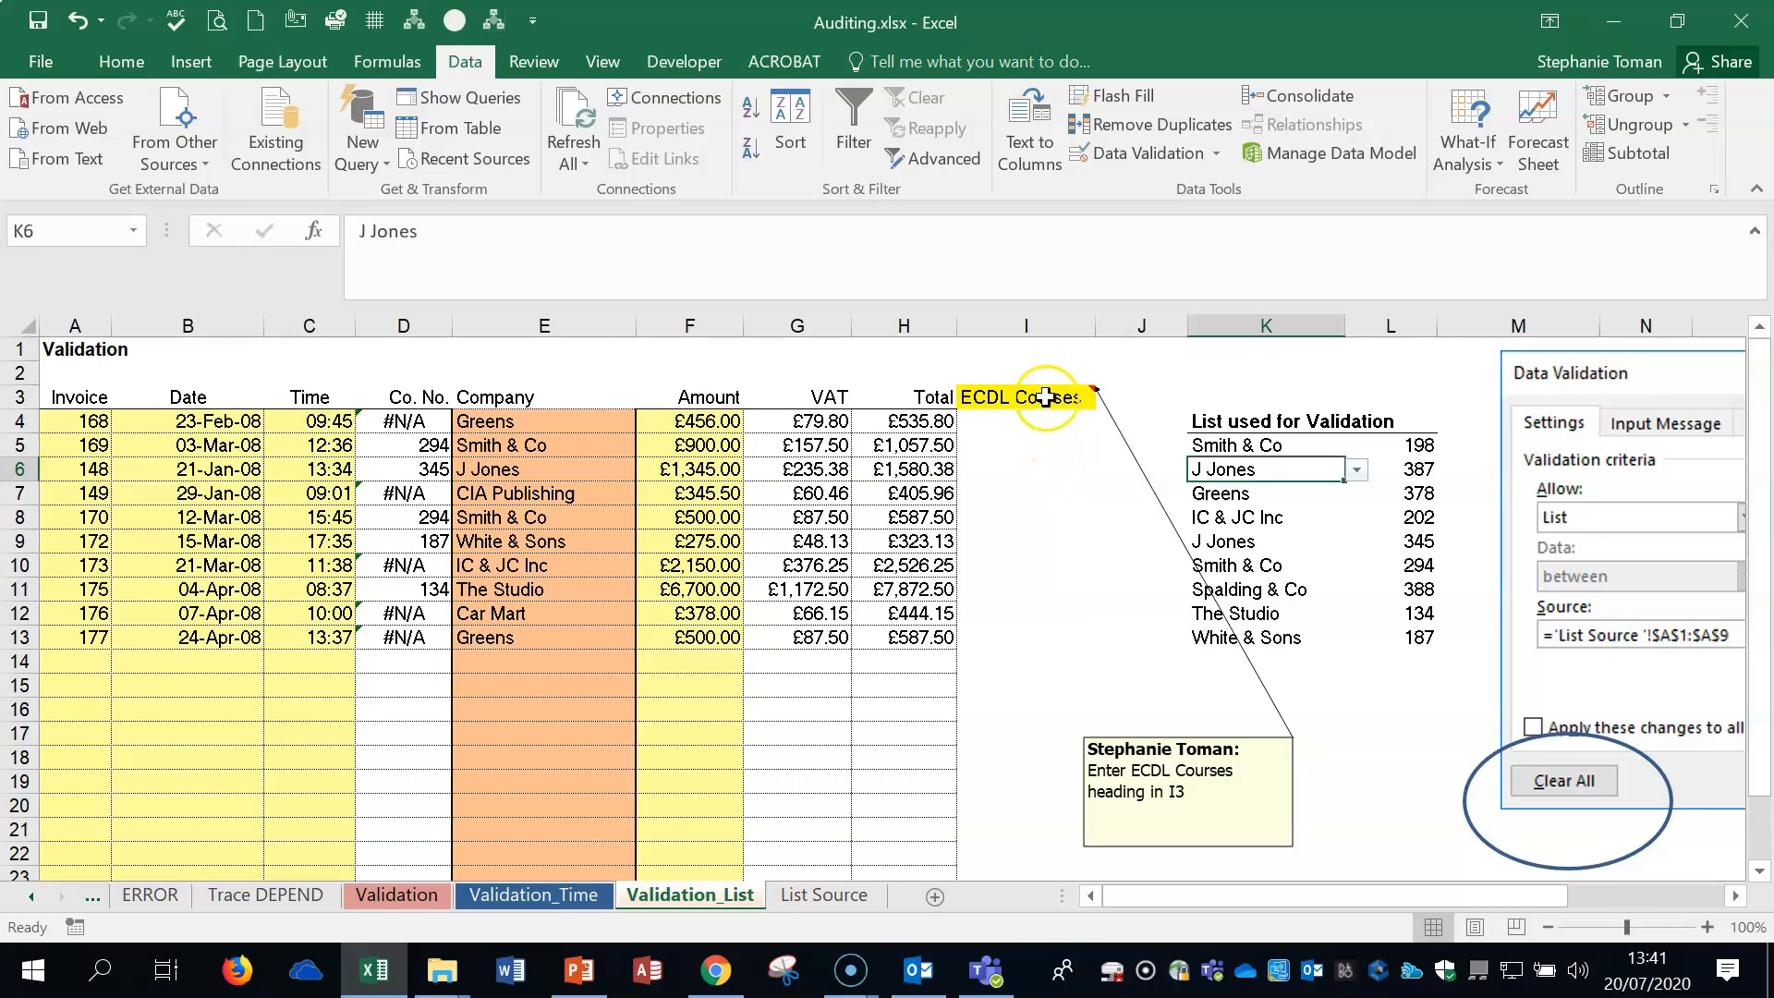
- Apply List validation to the ECDL Courses cells I4:I13, using C2:C7 on the List Source sheet as the source
left_click_drag(1037, 423, 1035, 644)
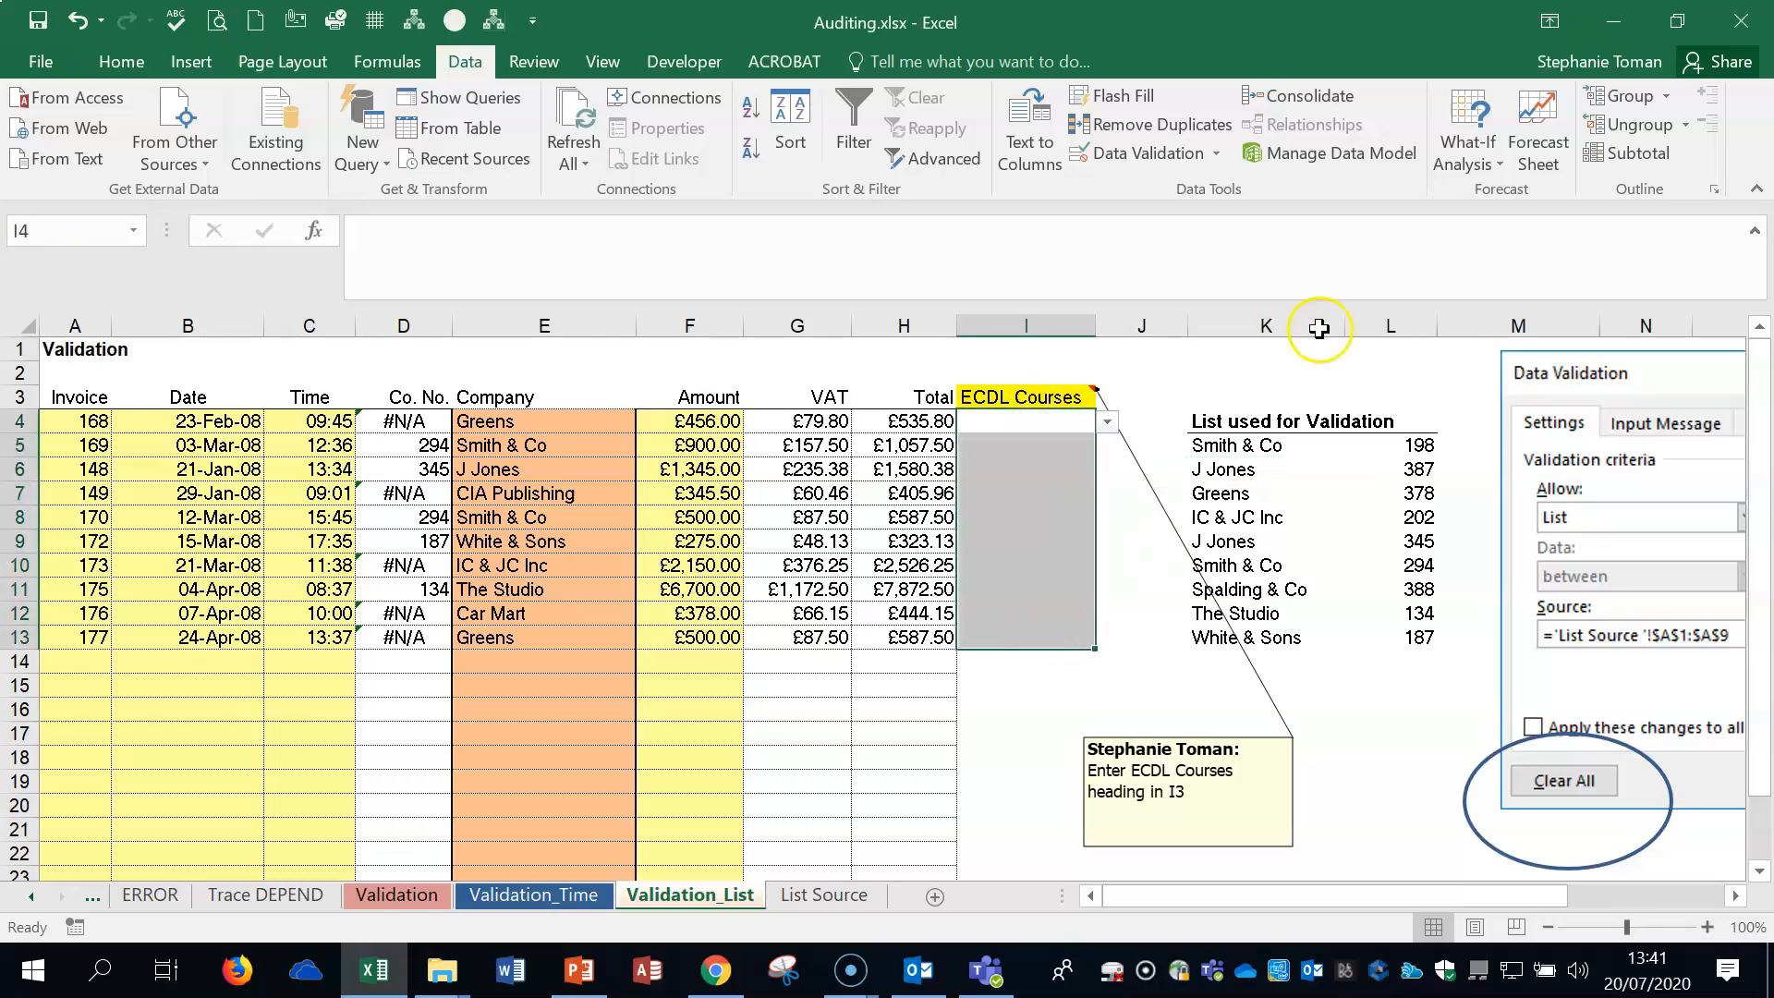
left_click(1216, 154)
left_click(1203, 188)
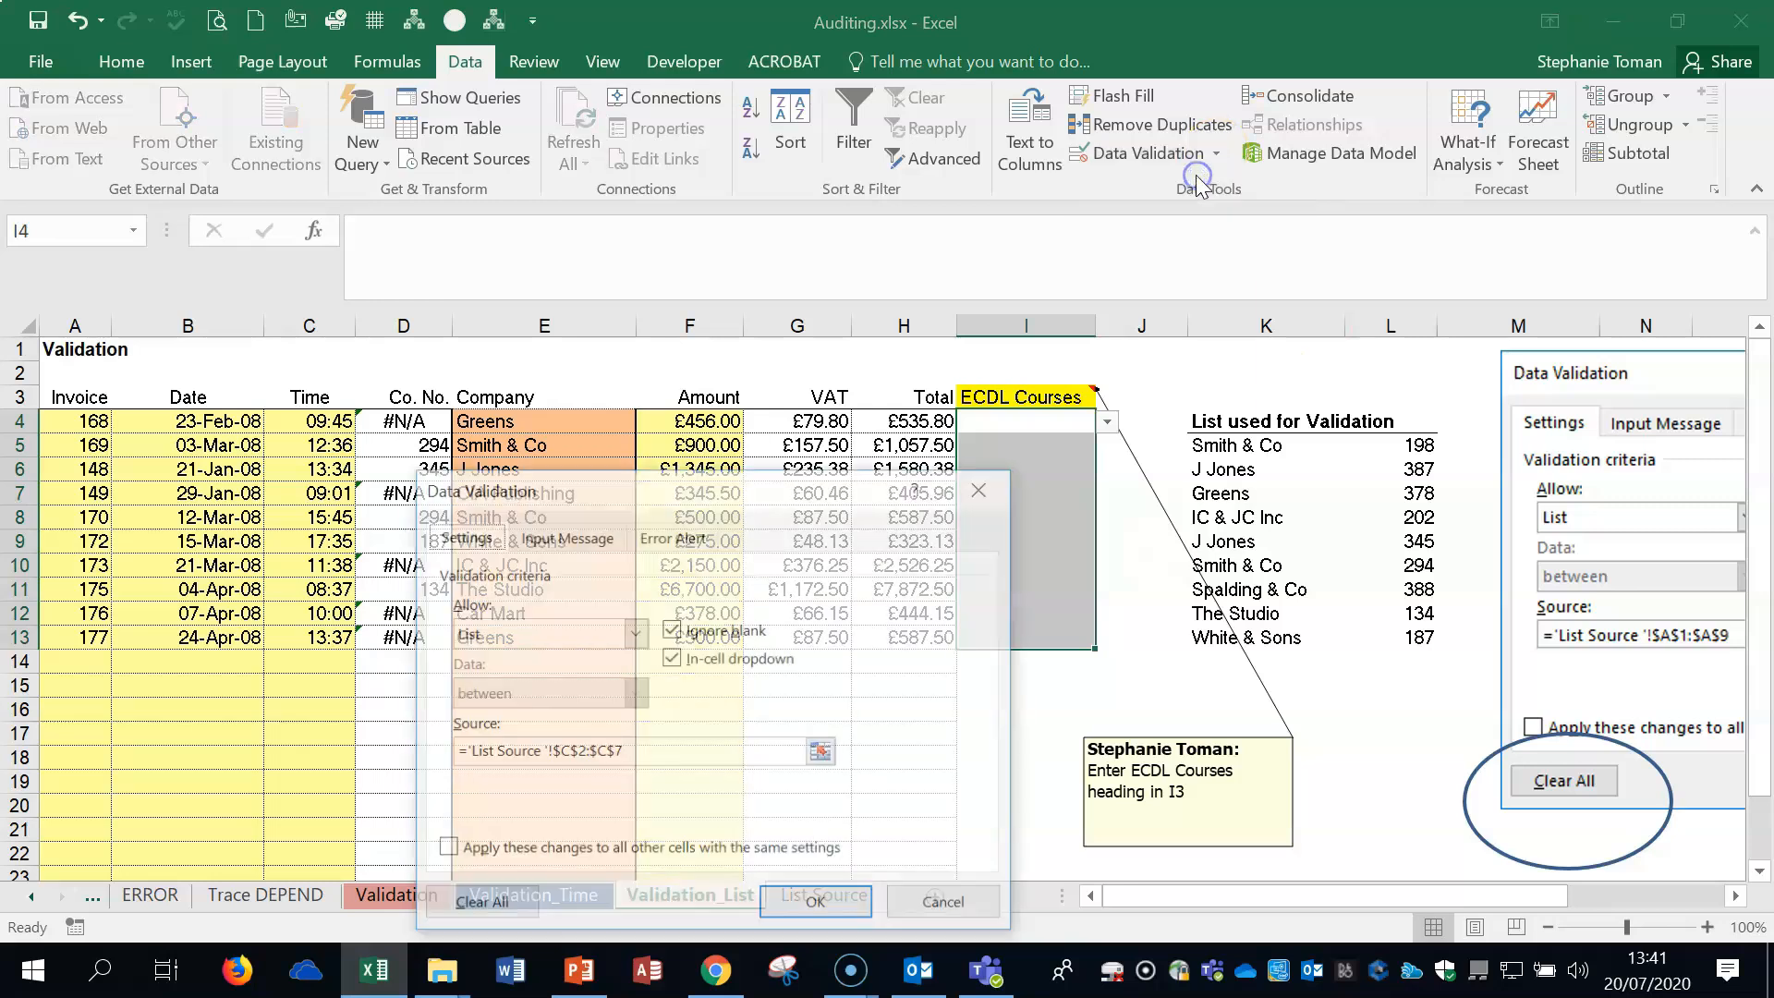
left_click_drag(730, 375, 684, 258)
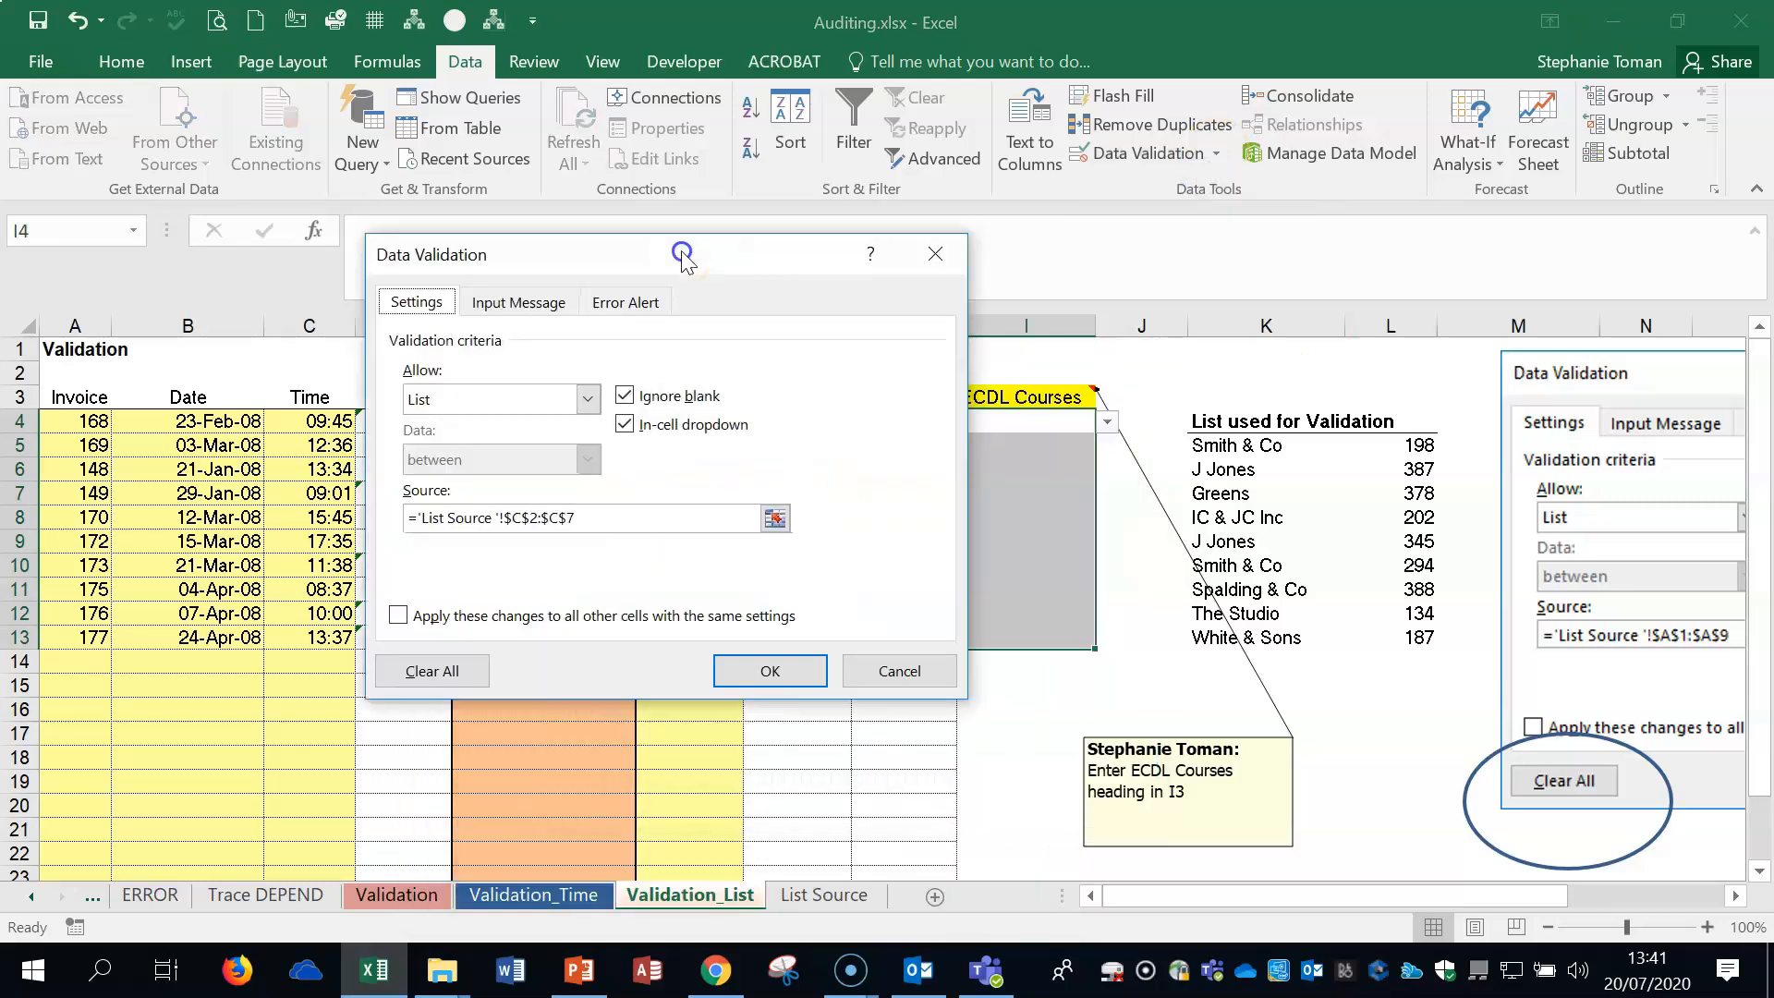
left_click(586, 398)
left_click(444, 484)
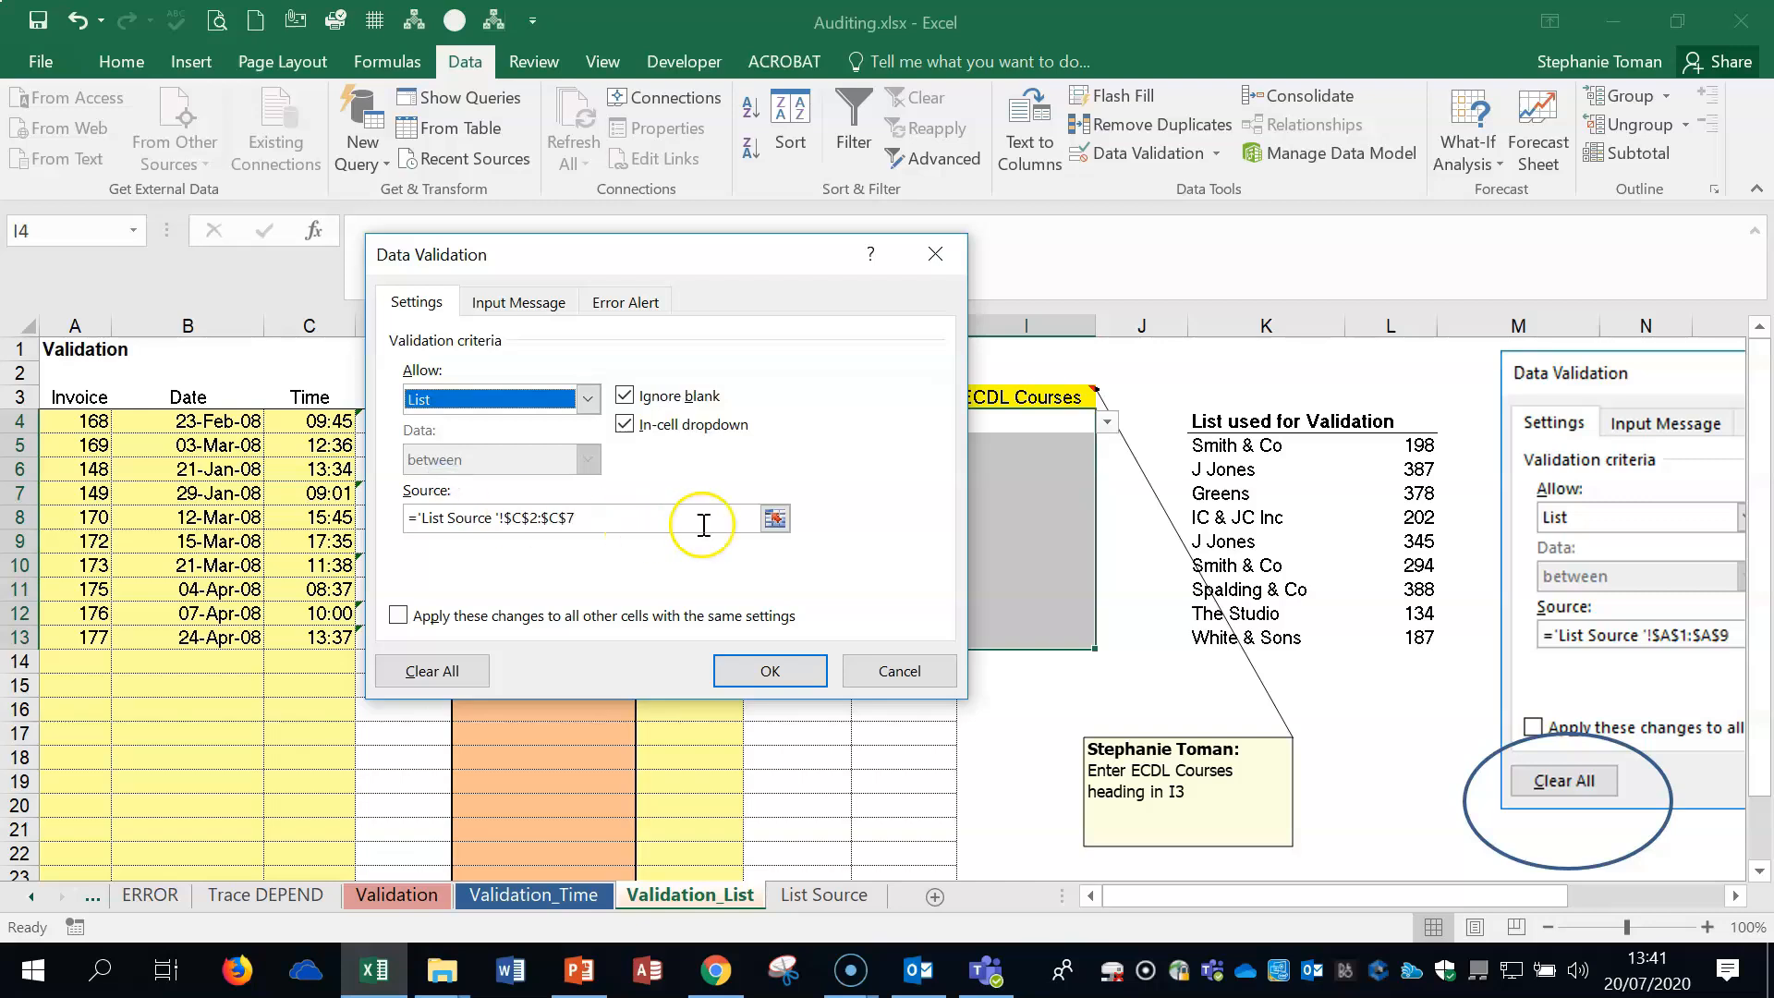
left_click(774, 518)
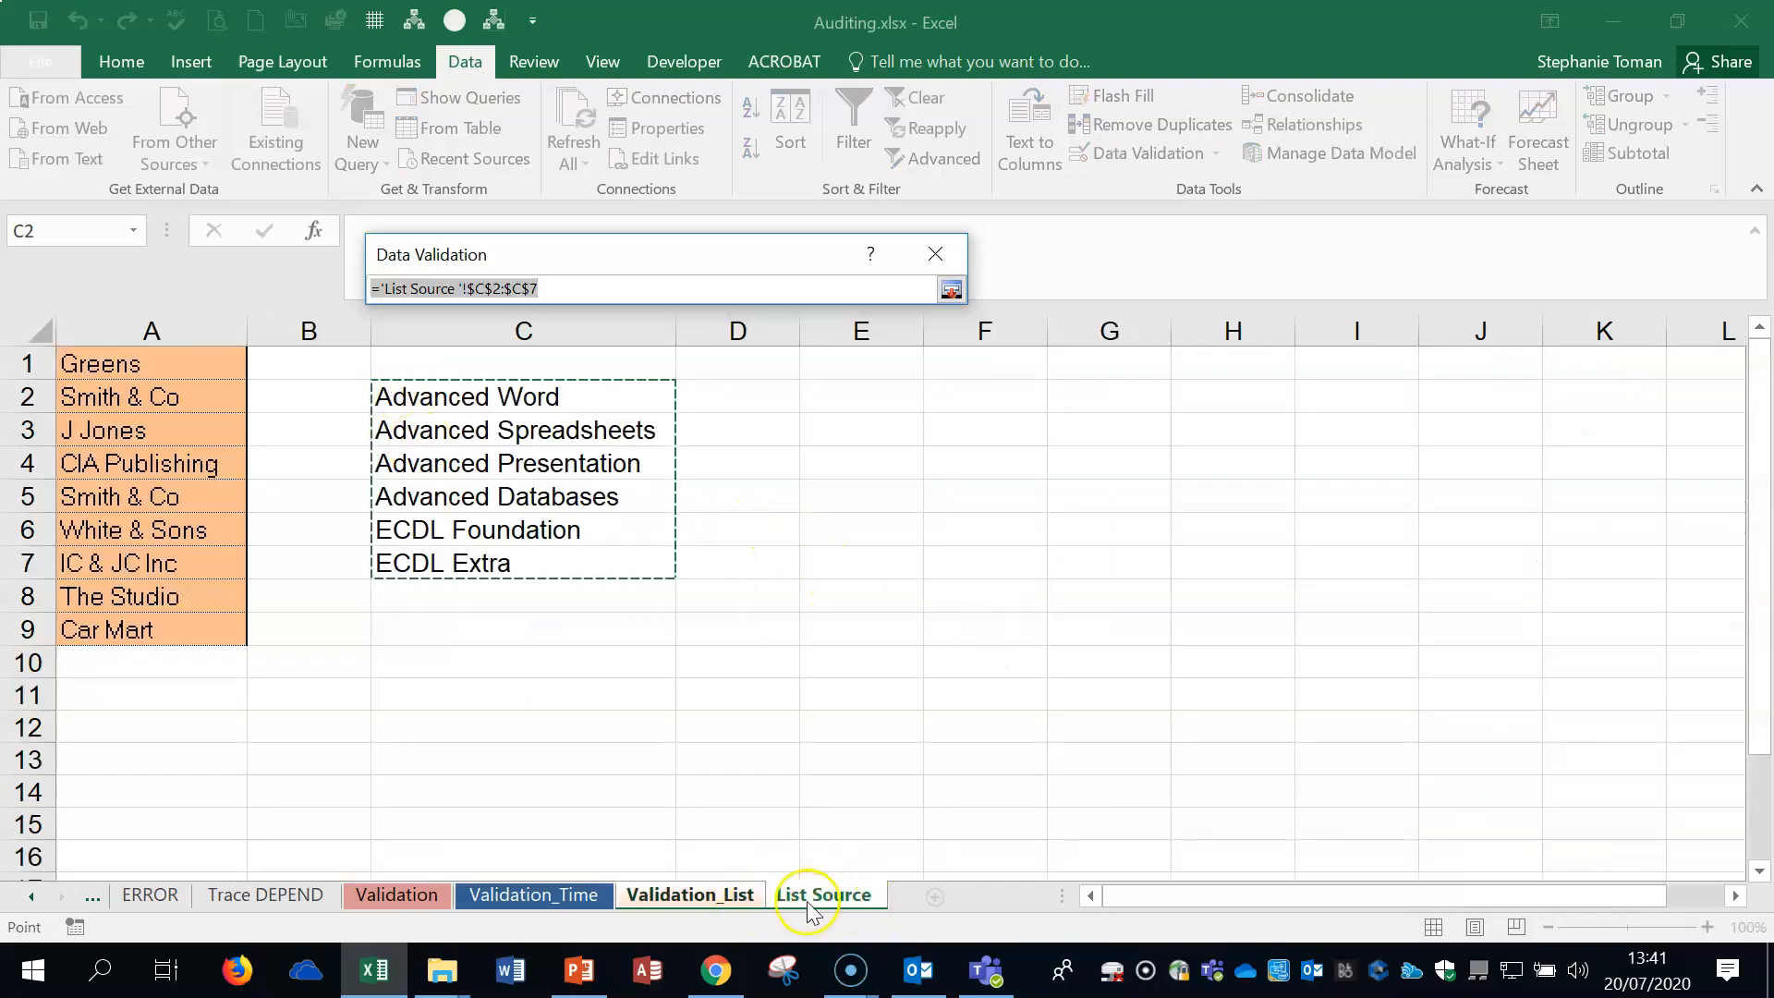
left_click_drag(511, 398, 509, 568)
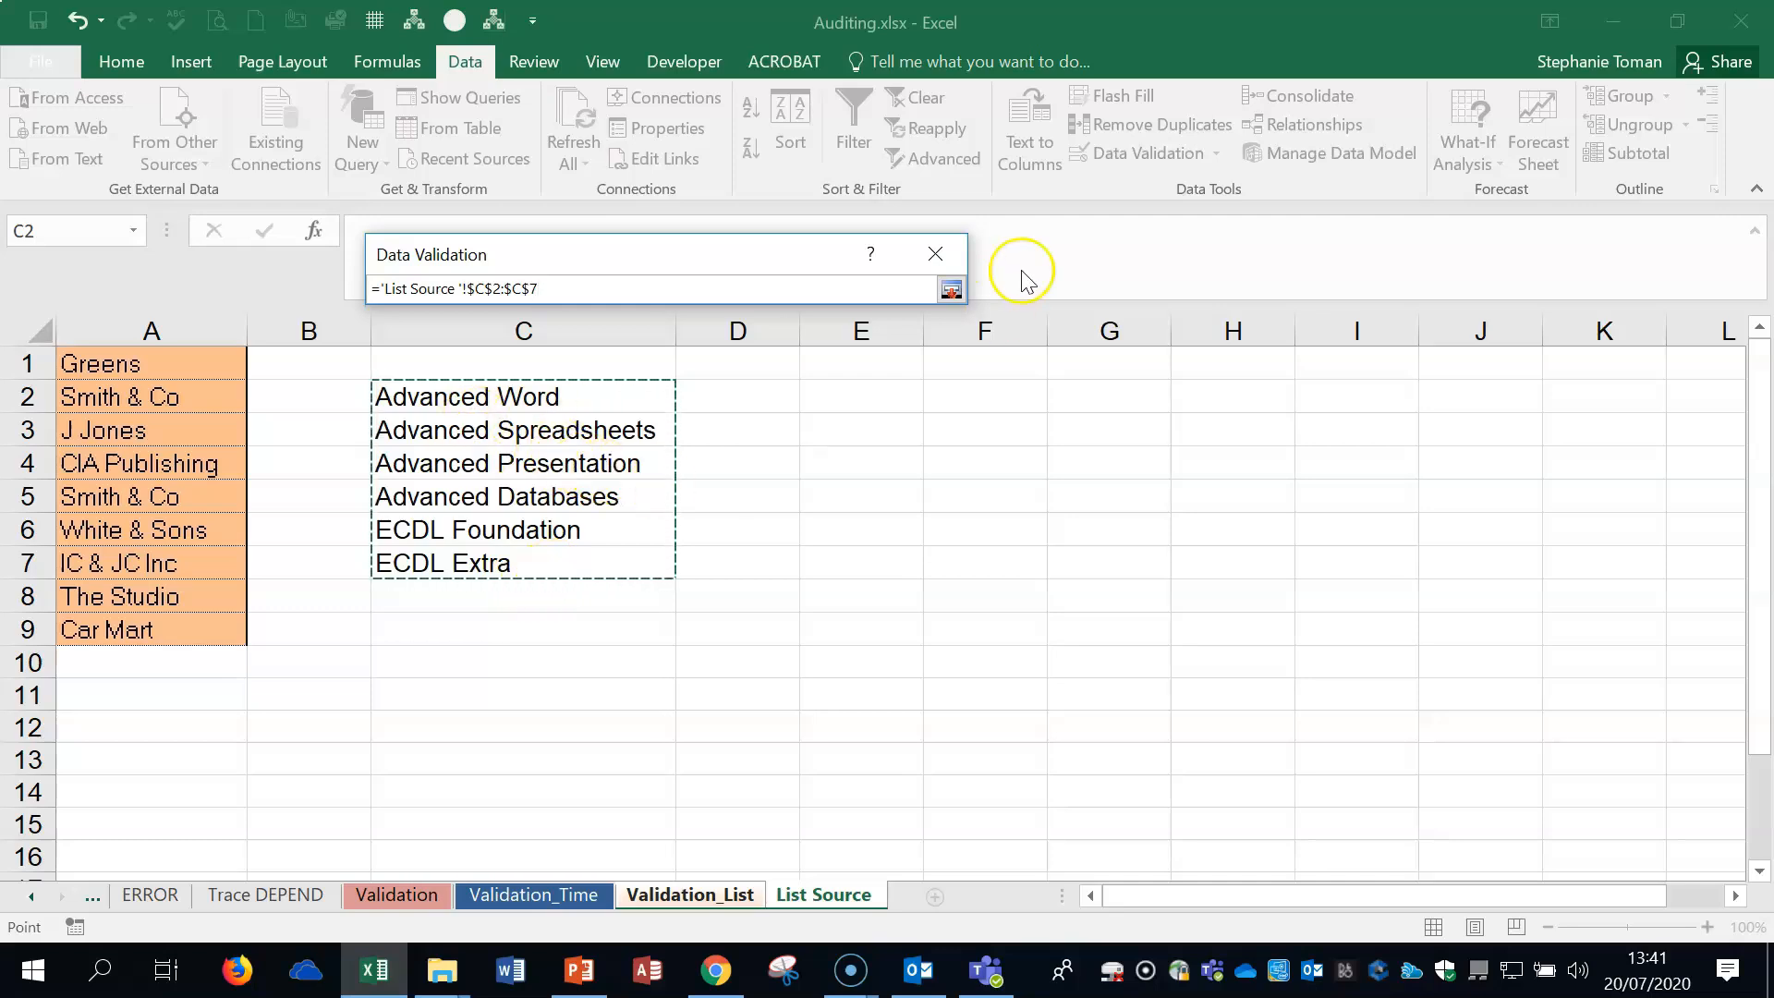
left_click(951, 289)
left_click(771, 682)
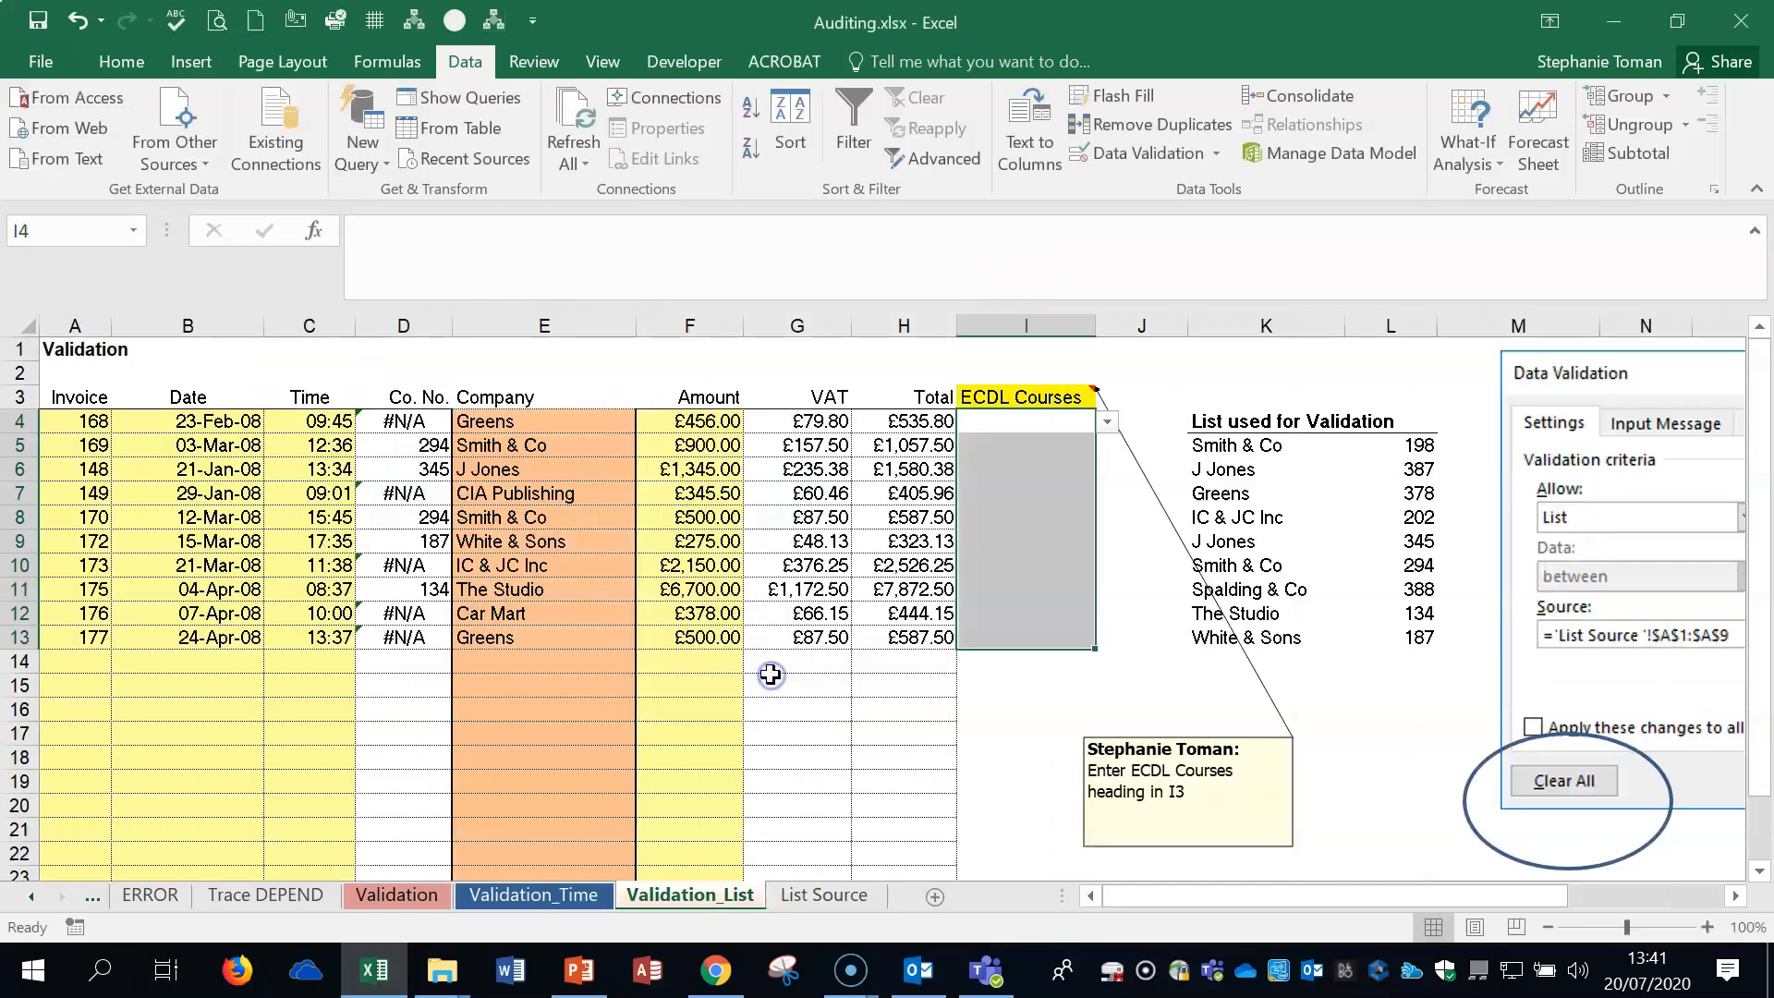
- Choose Advanced Word in cell I4 and Advanced Spreadsheets in cell I5 from the validation list
left_click(1106, 422)
left_click(1013, 445)
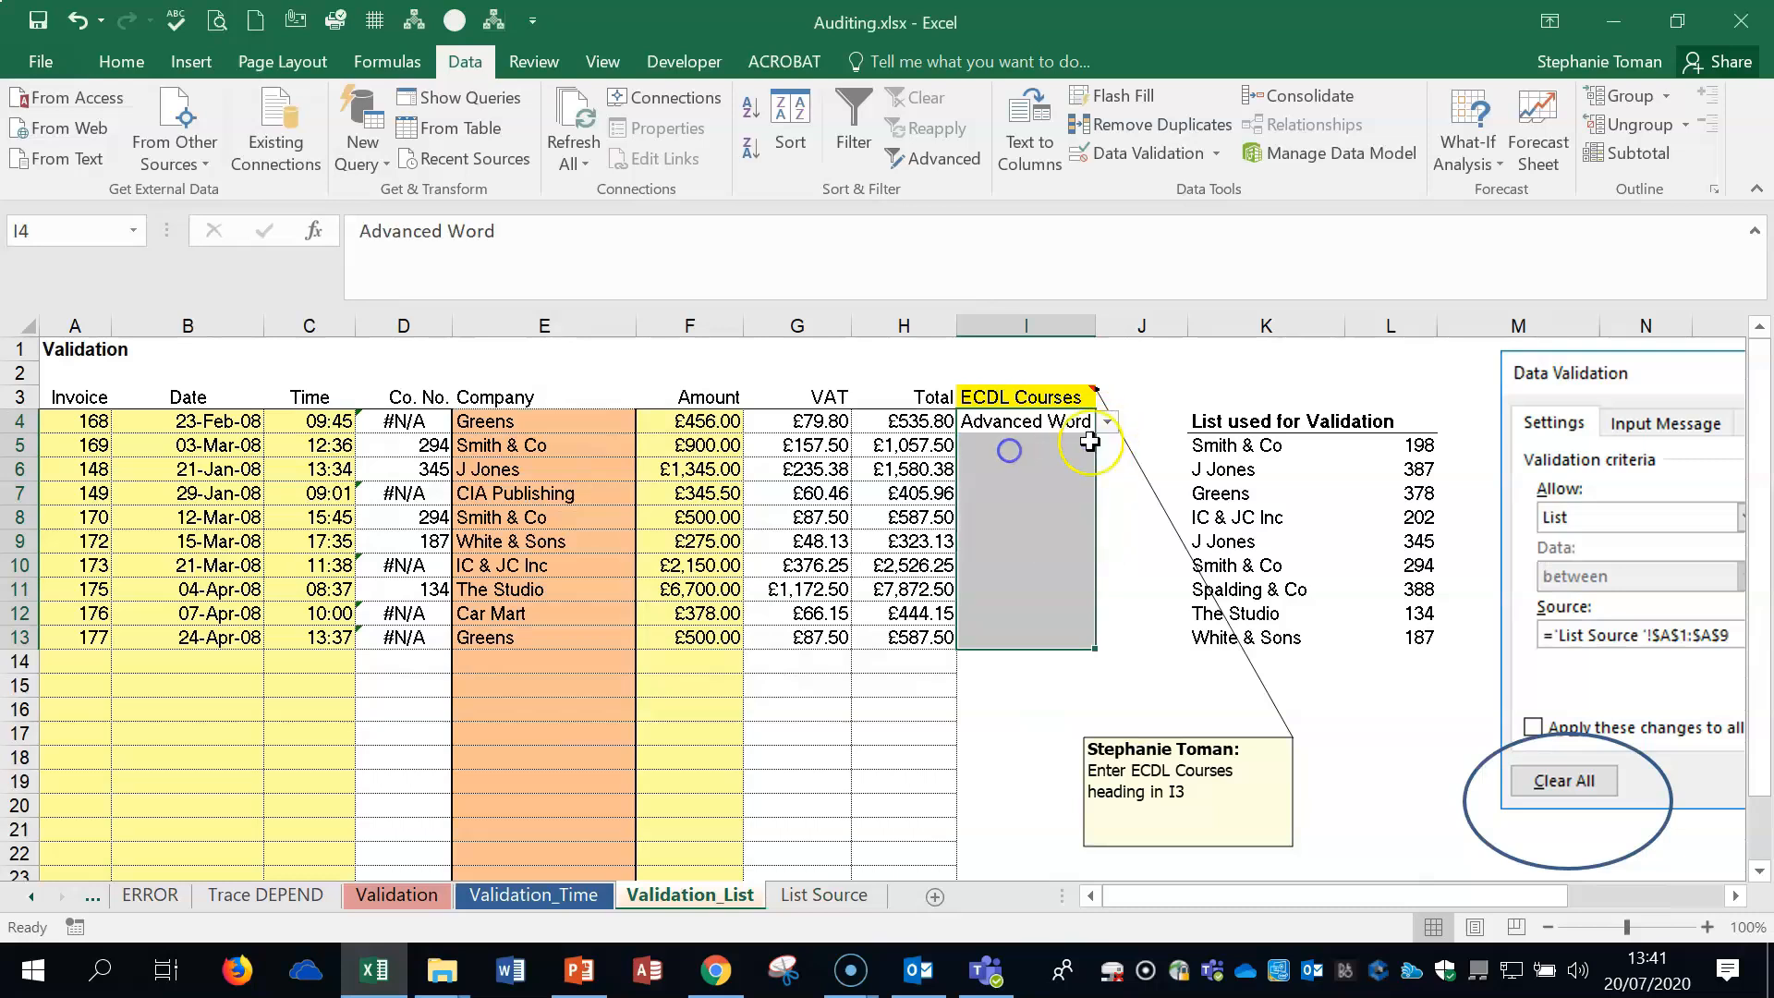
left_click(1086, 448)
left_click(1107, 446)
left_click(1035, 519)
left_click(1108, 446)
left_click(1035, 538)
- Change the validation list source for cells I4:I13 to A1:A9 on the List Source sheet
left_click_drag(1022, 422, 1018, 645)
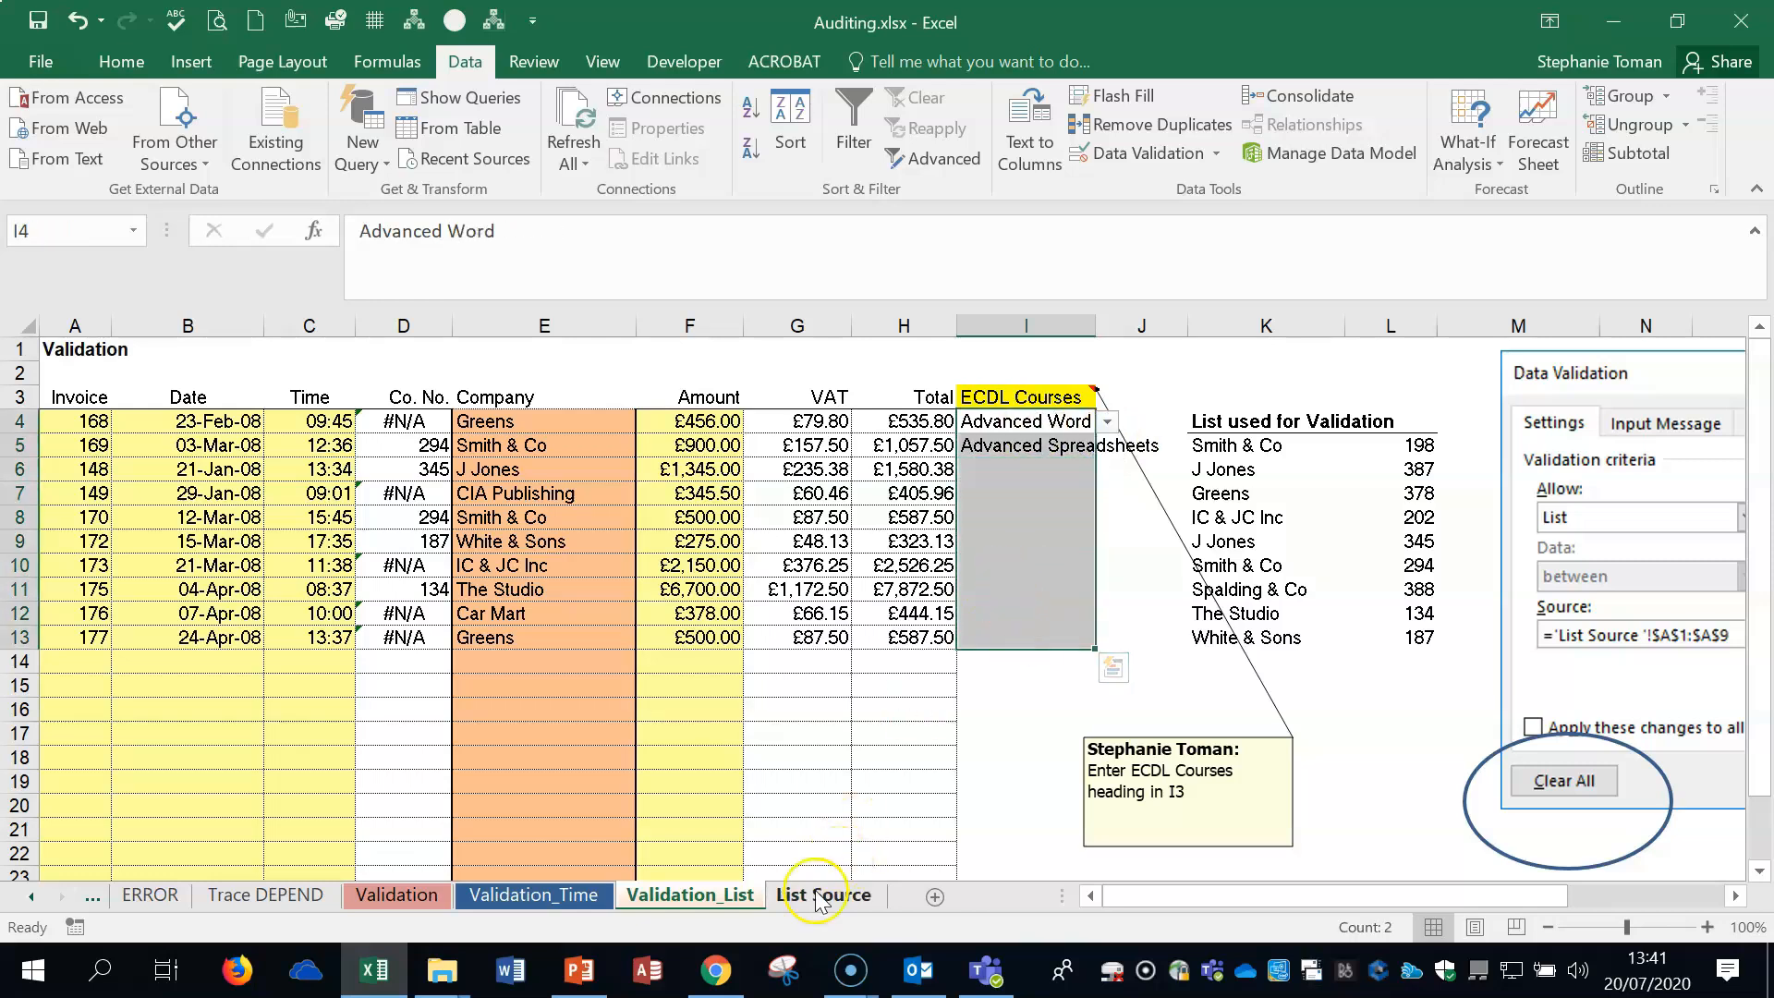
left_click(1135, 155)
left_click(775, 518)
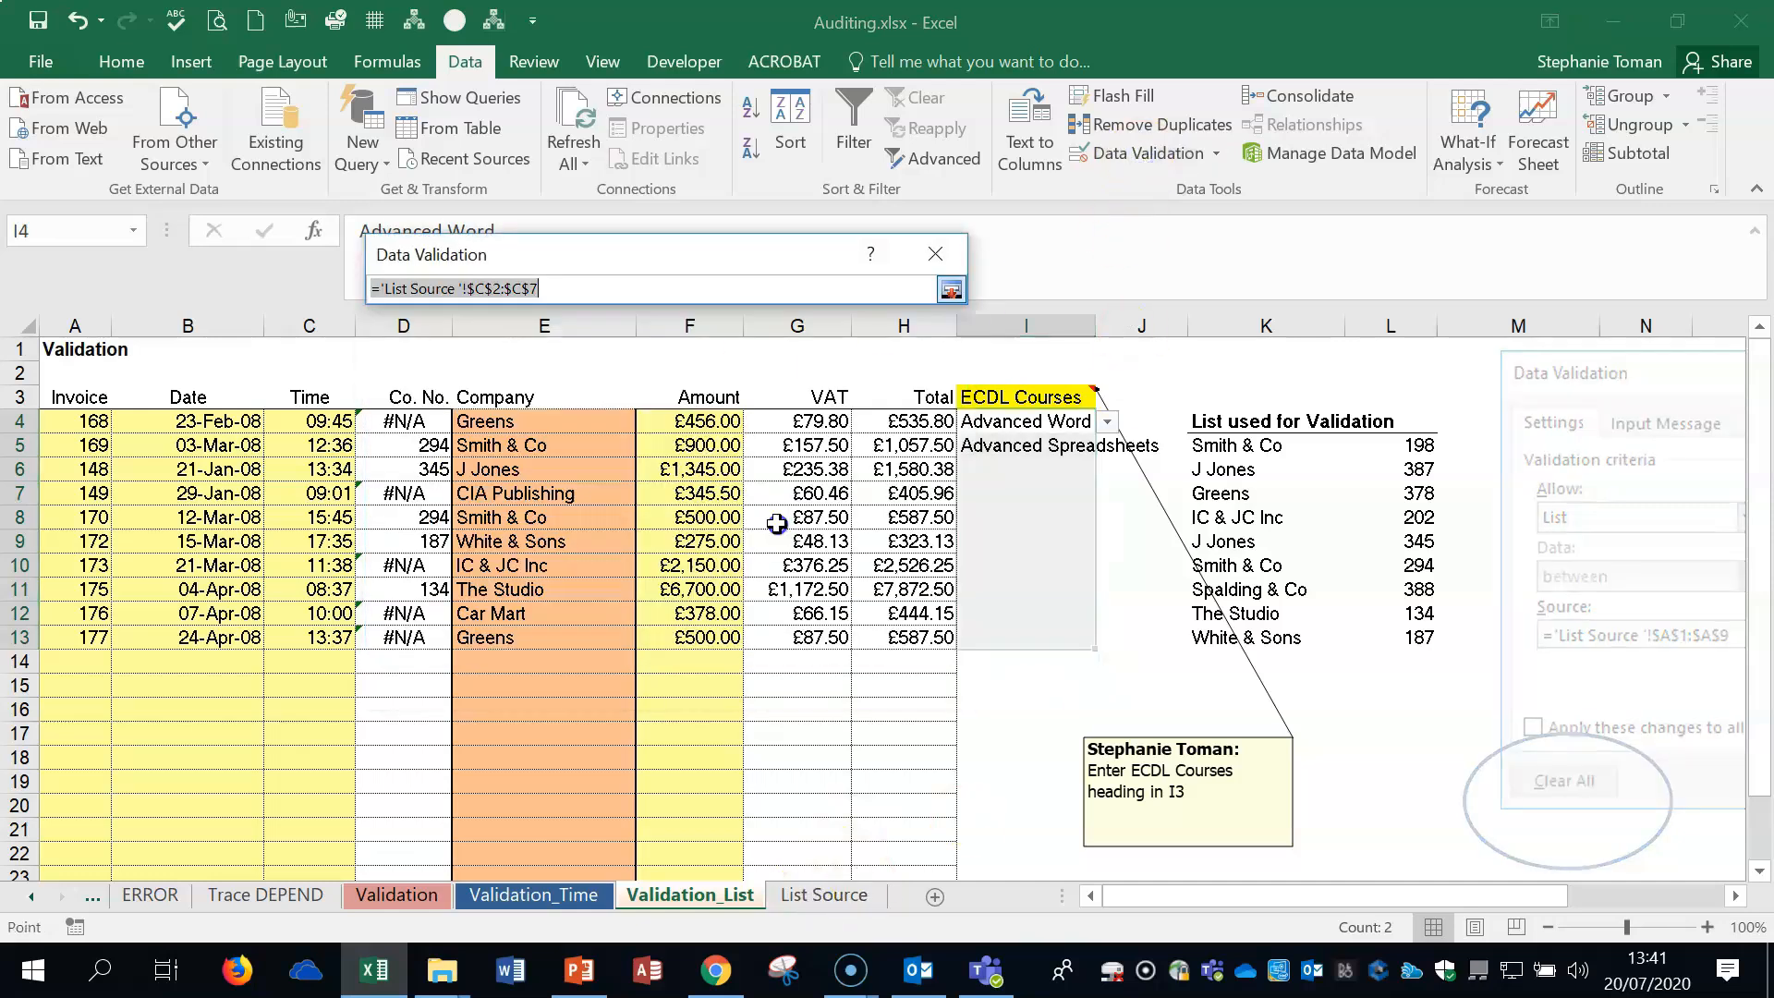
left_click(818, 894)
left_click_drag(130, 364, 139, 622)
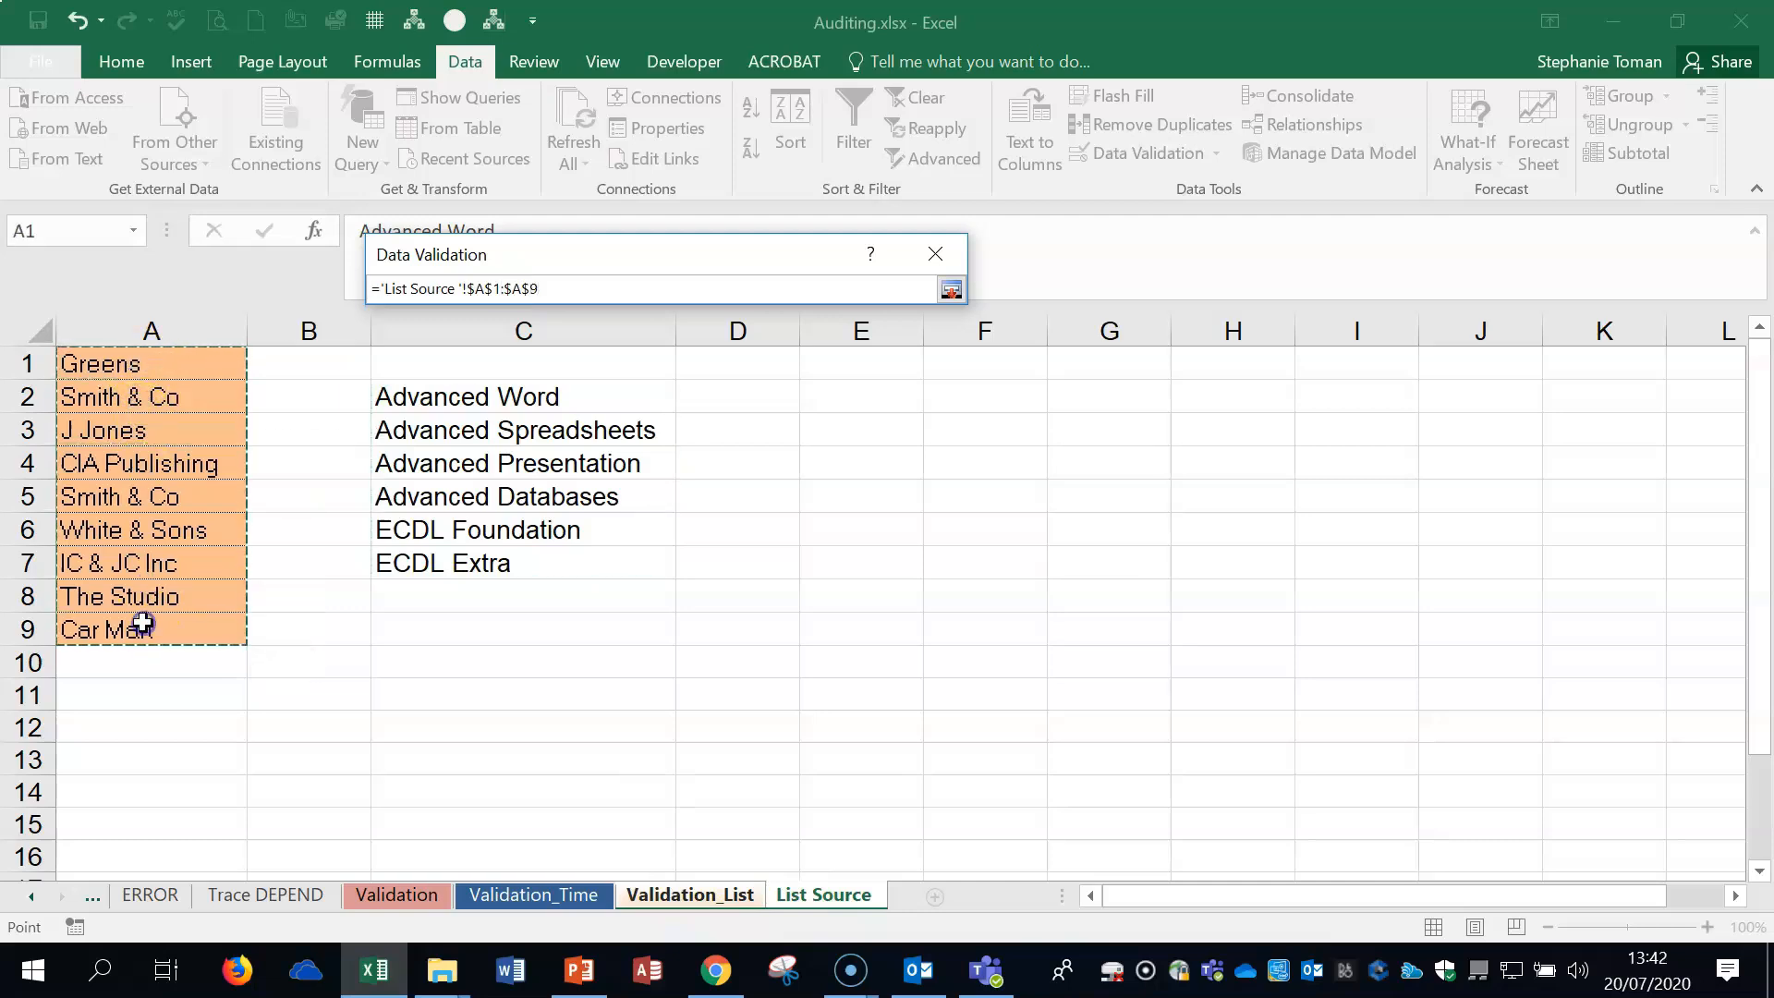
left_click(951, 289)
left_click(770, 671)
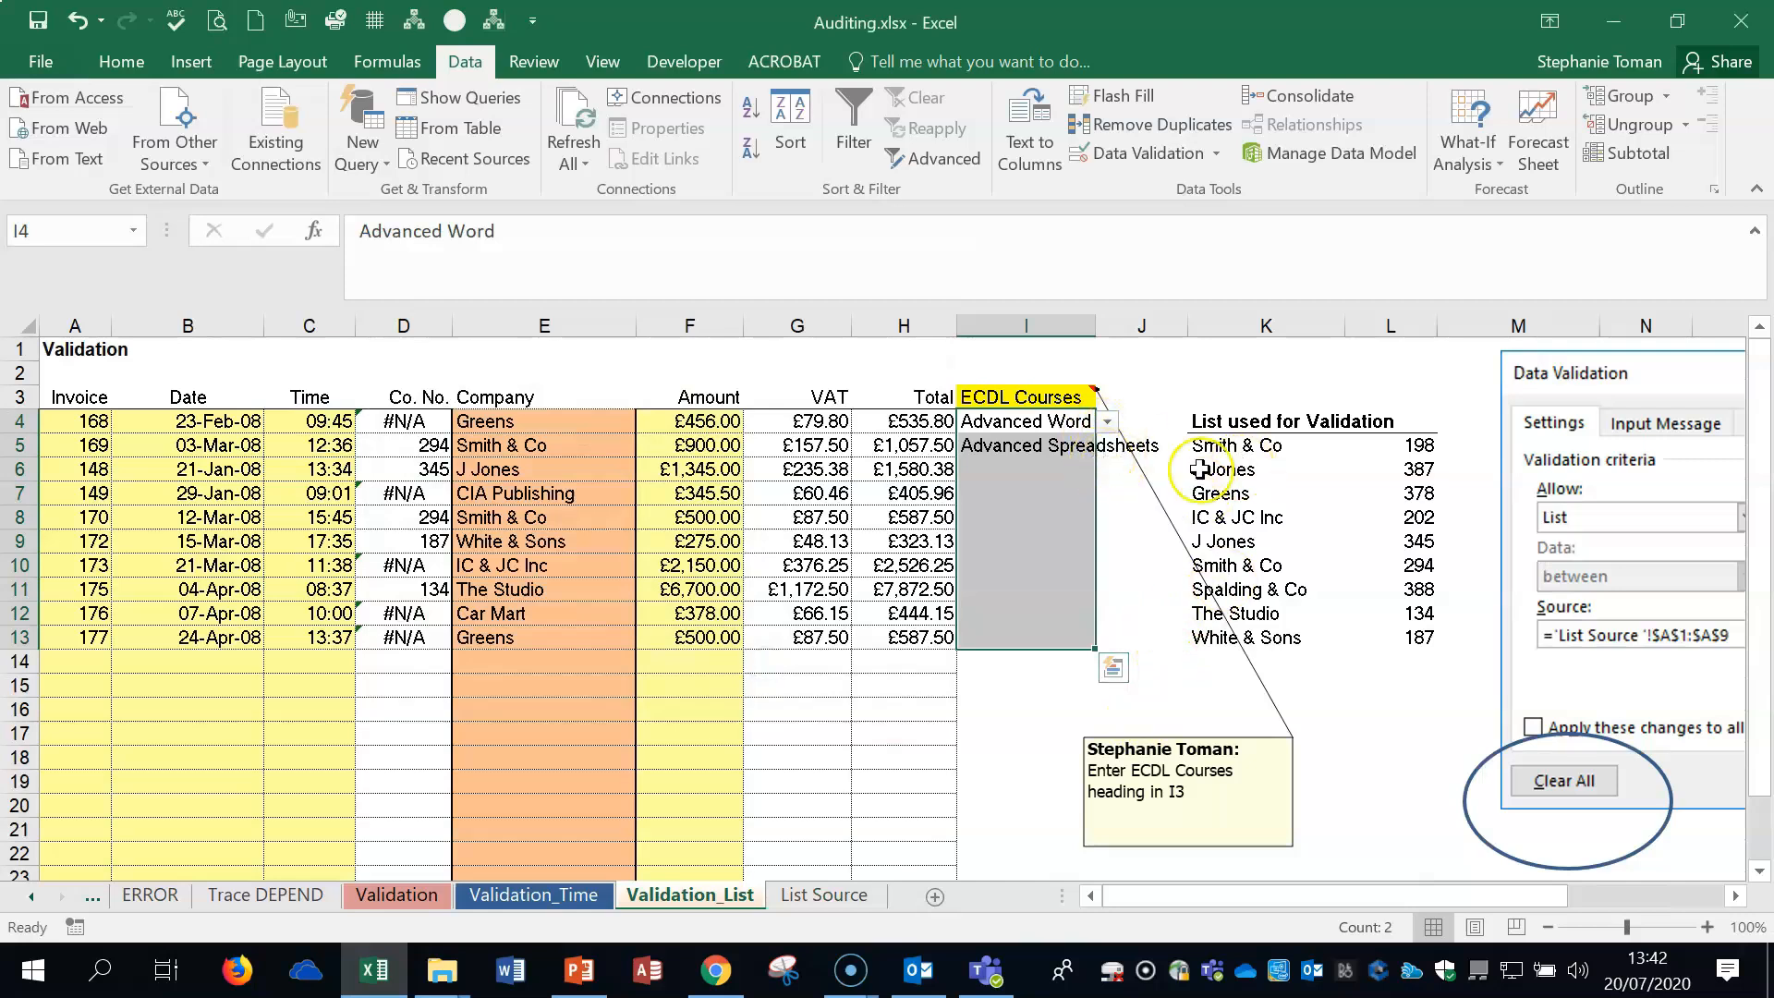
- Choose CIA Publishing in cell I4 and the third company in cell I5 from the validation list
left_click(1109, 400)
left_click(1083, 424)
left_click(1107, 421)
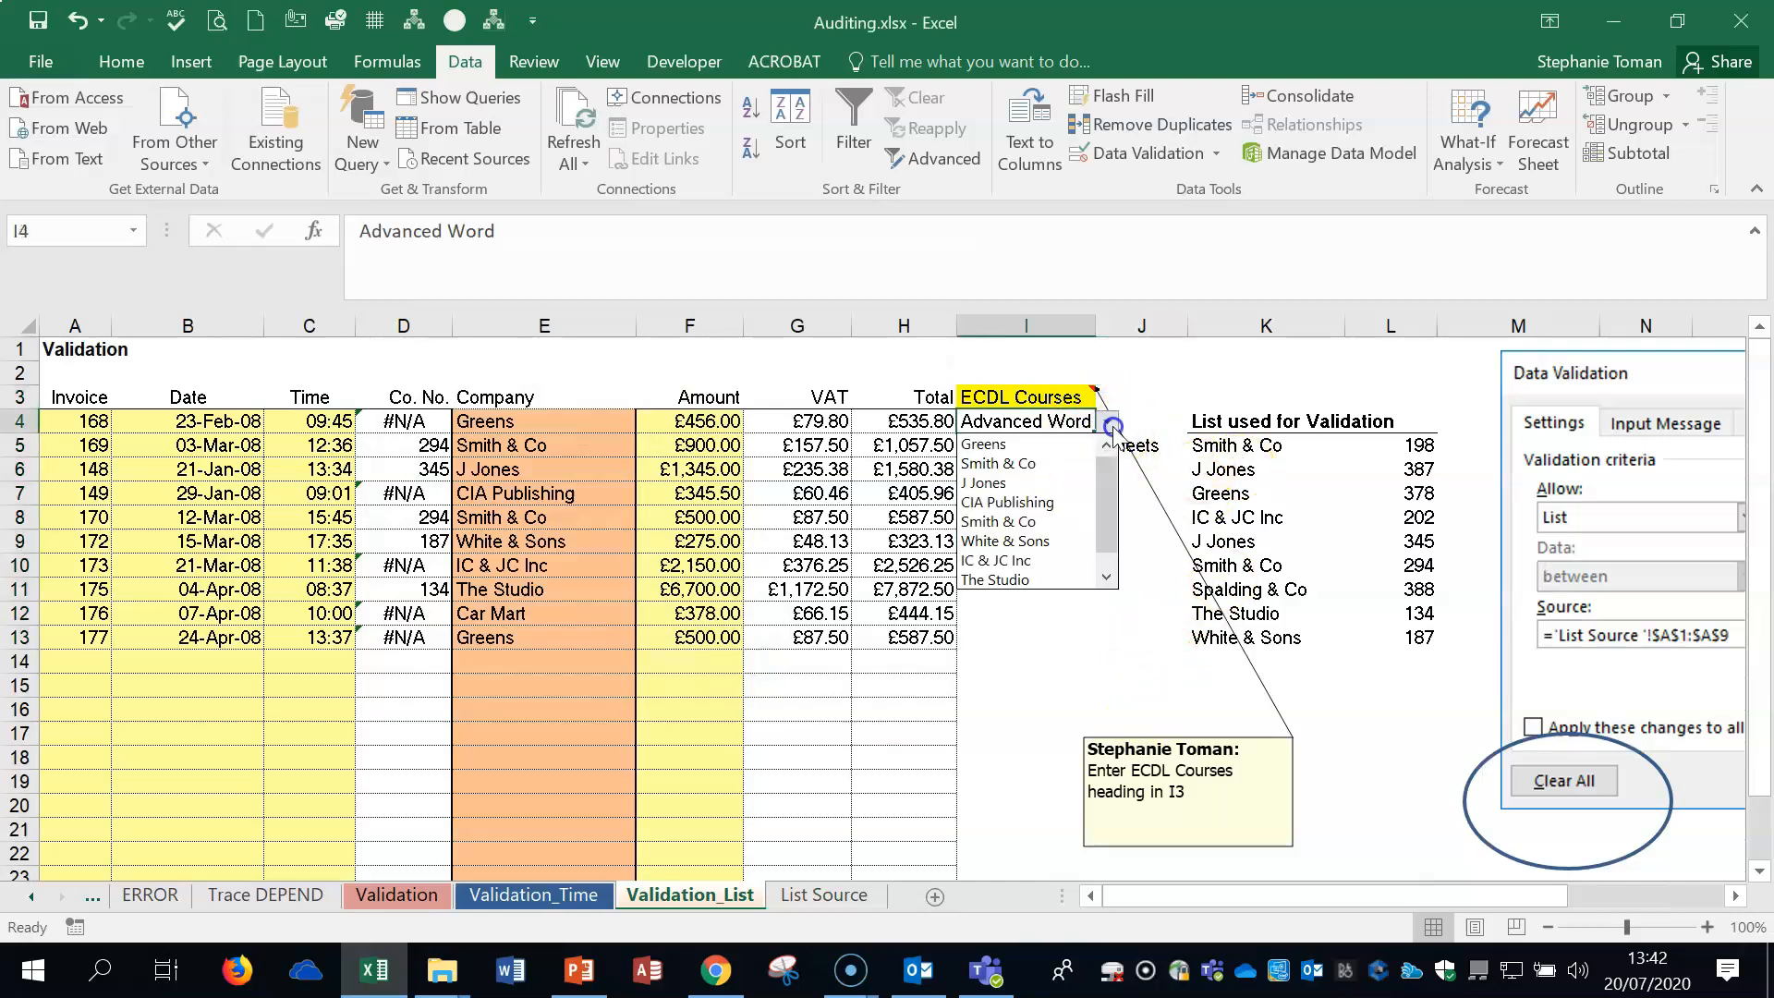
left_click(1031, 511)
left_click(1106, 451)
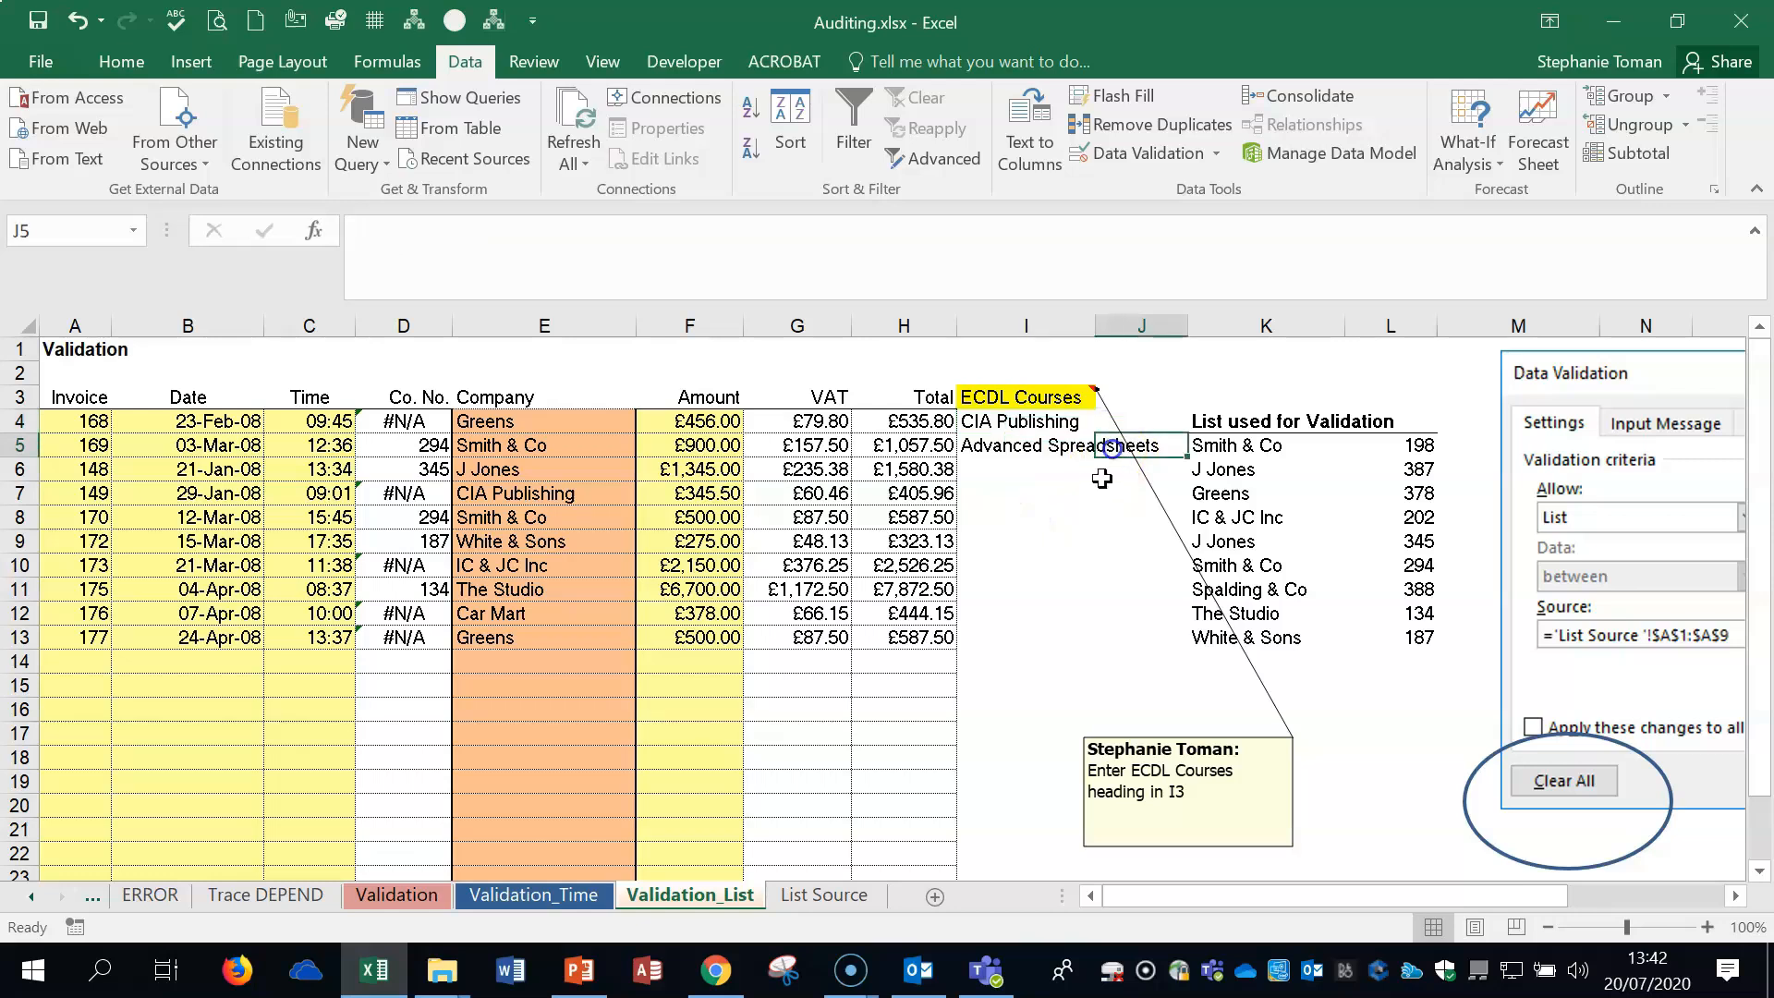
left_click(1034, 450)
left_click(1107, 445)
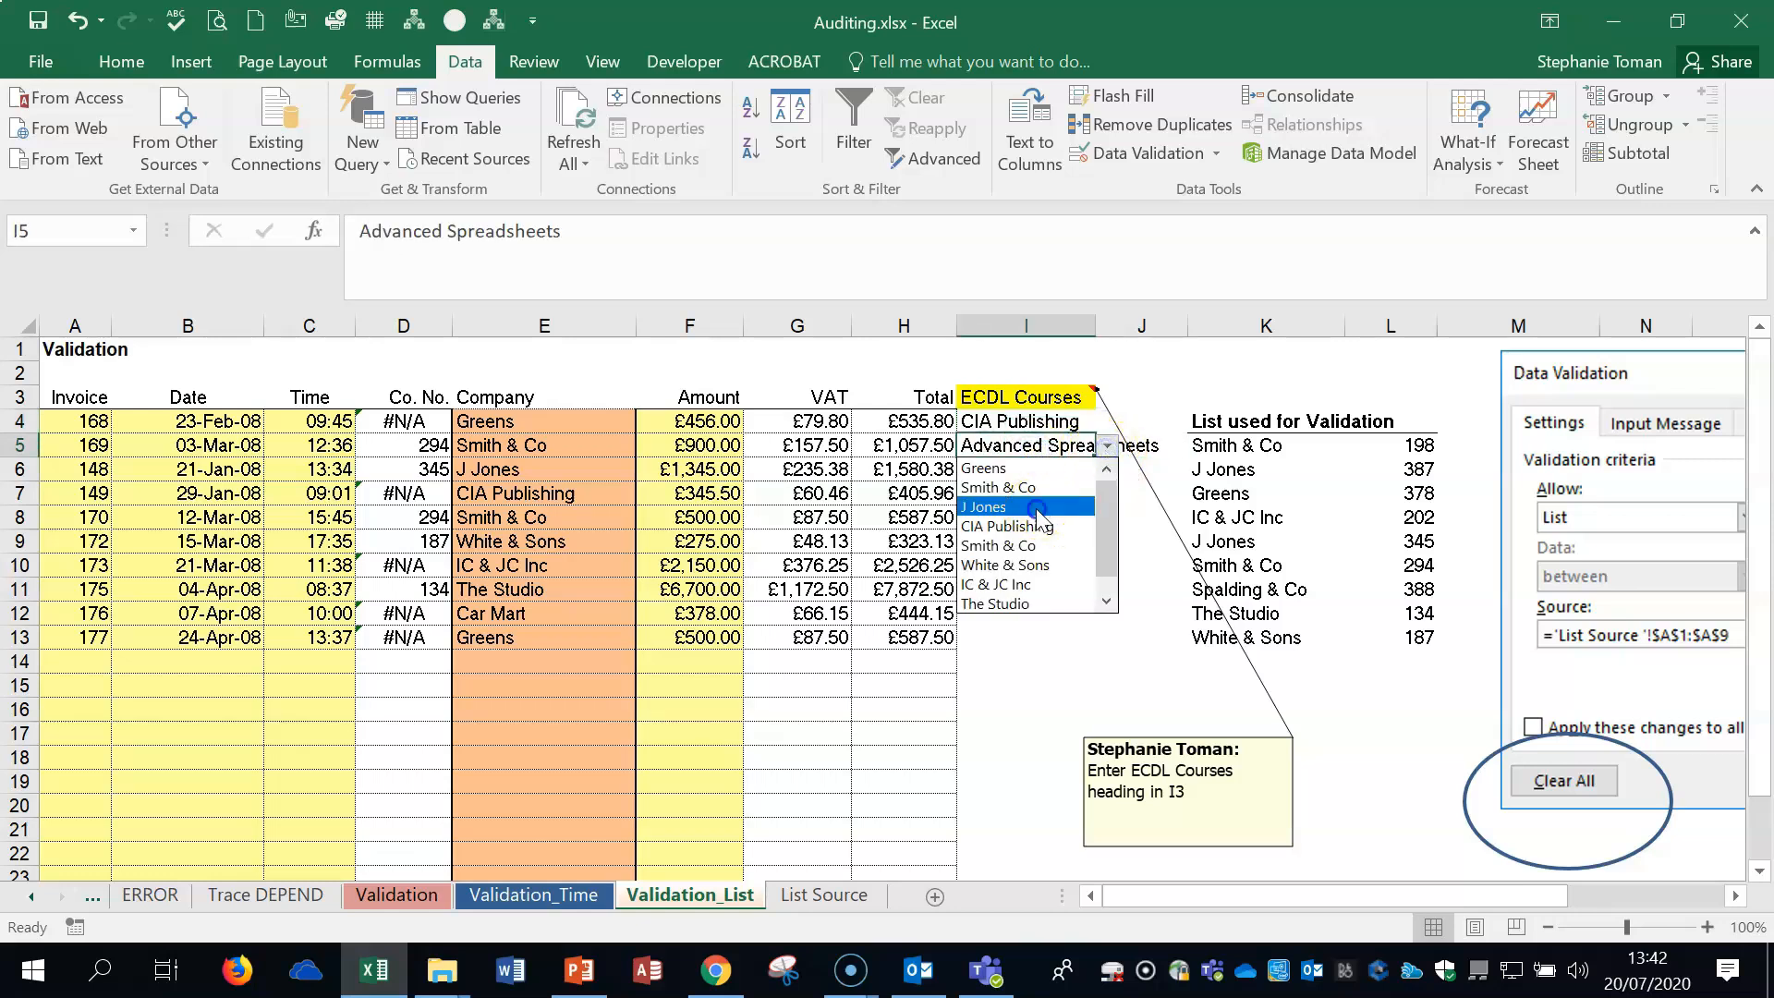
left_click(1021, 510)
- Examine the validated company cells in column K and compare them with the source entries on the List Source sheet
left_click(936, 610)
left_click(1312, 494)
left_click(1285, 423)
left_click(1304, 588)
left_click(1303, 652)
left_click(1328, 581)
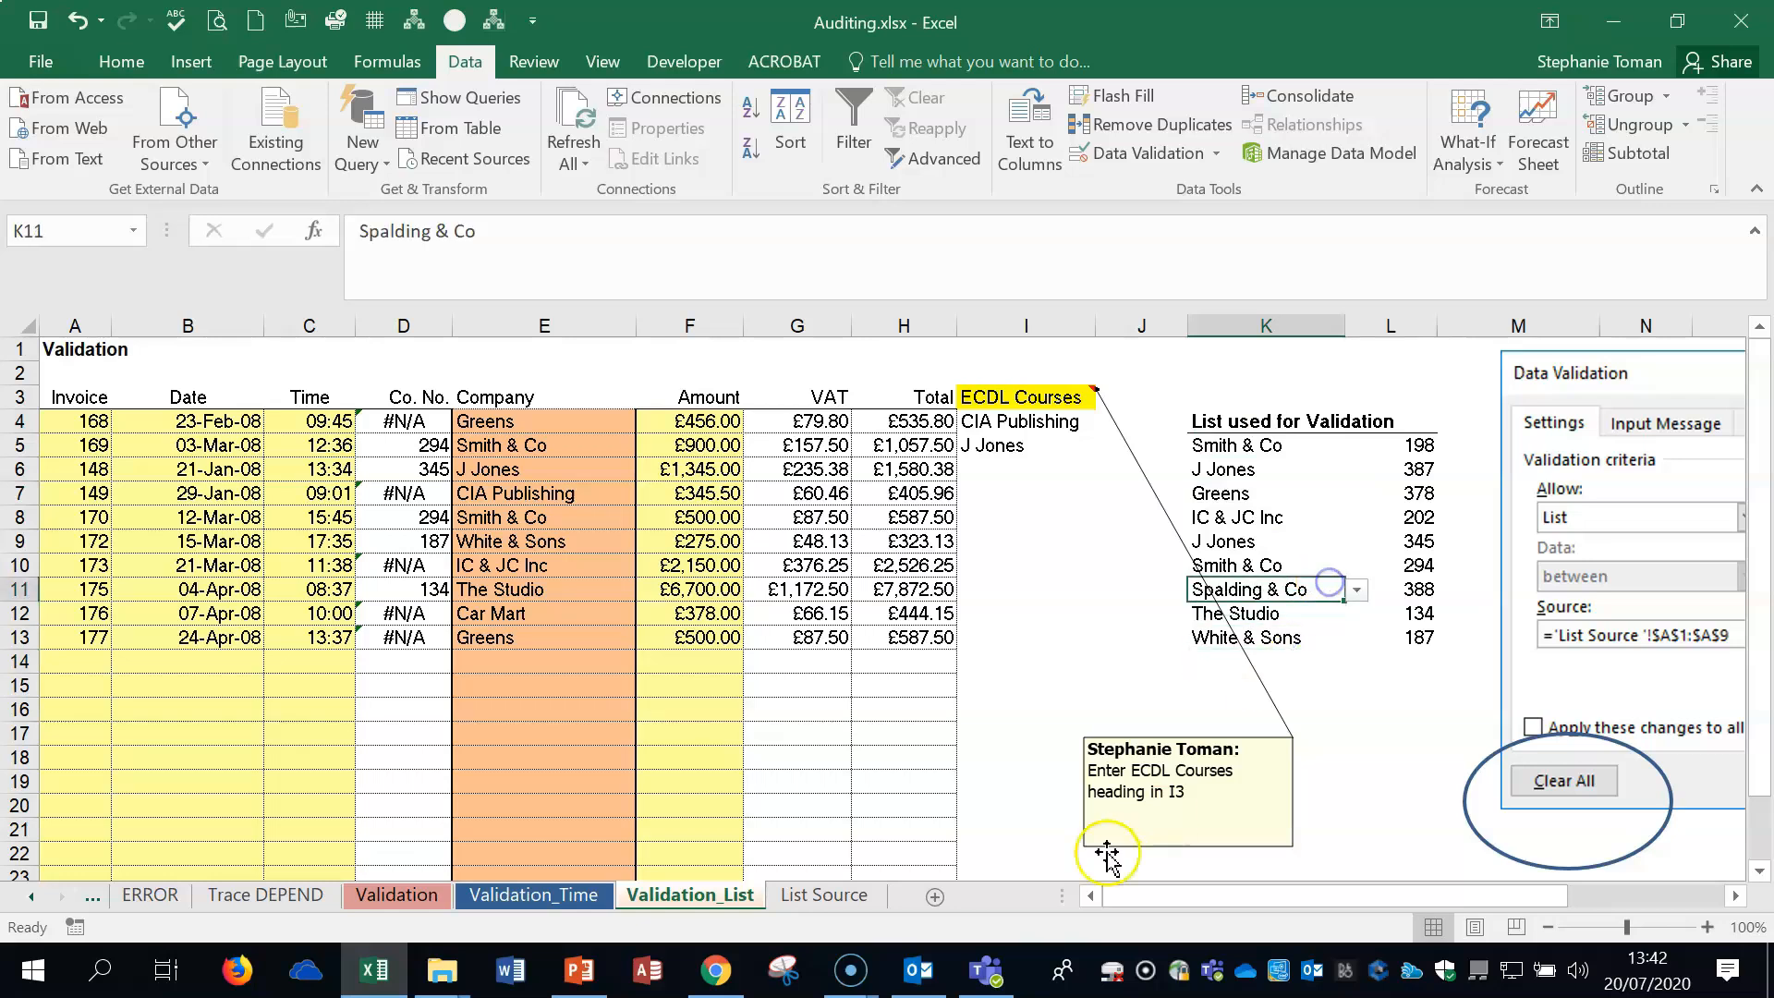
left_click(824, 895)
left_click(1244, 724)
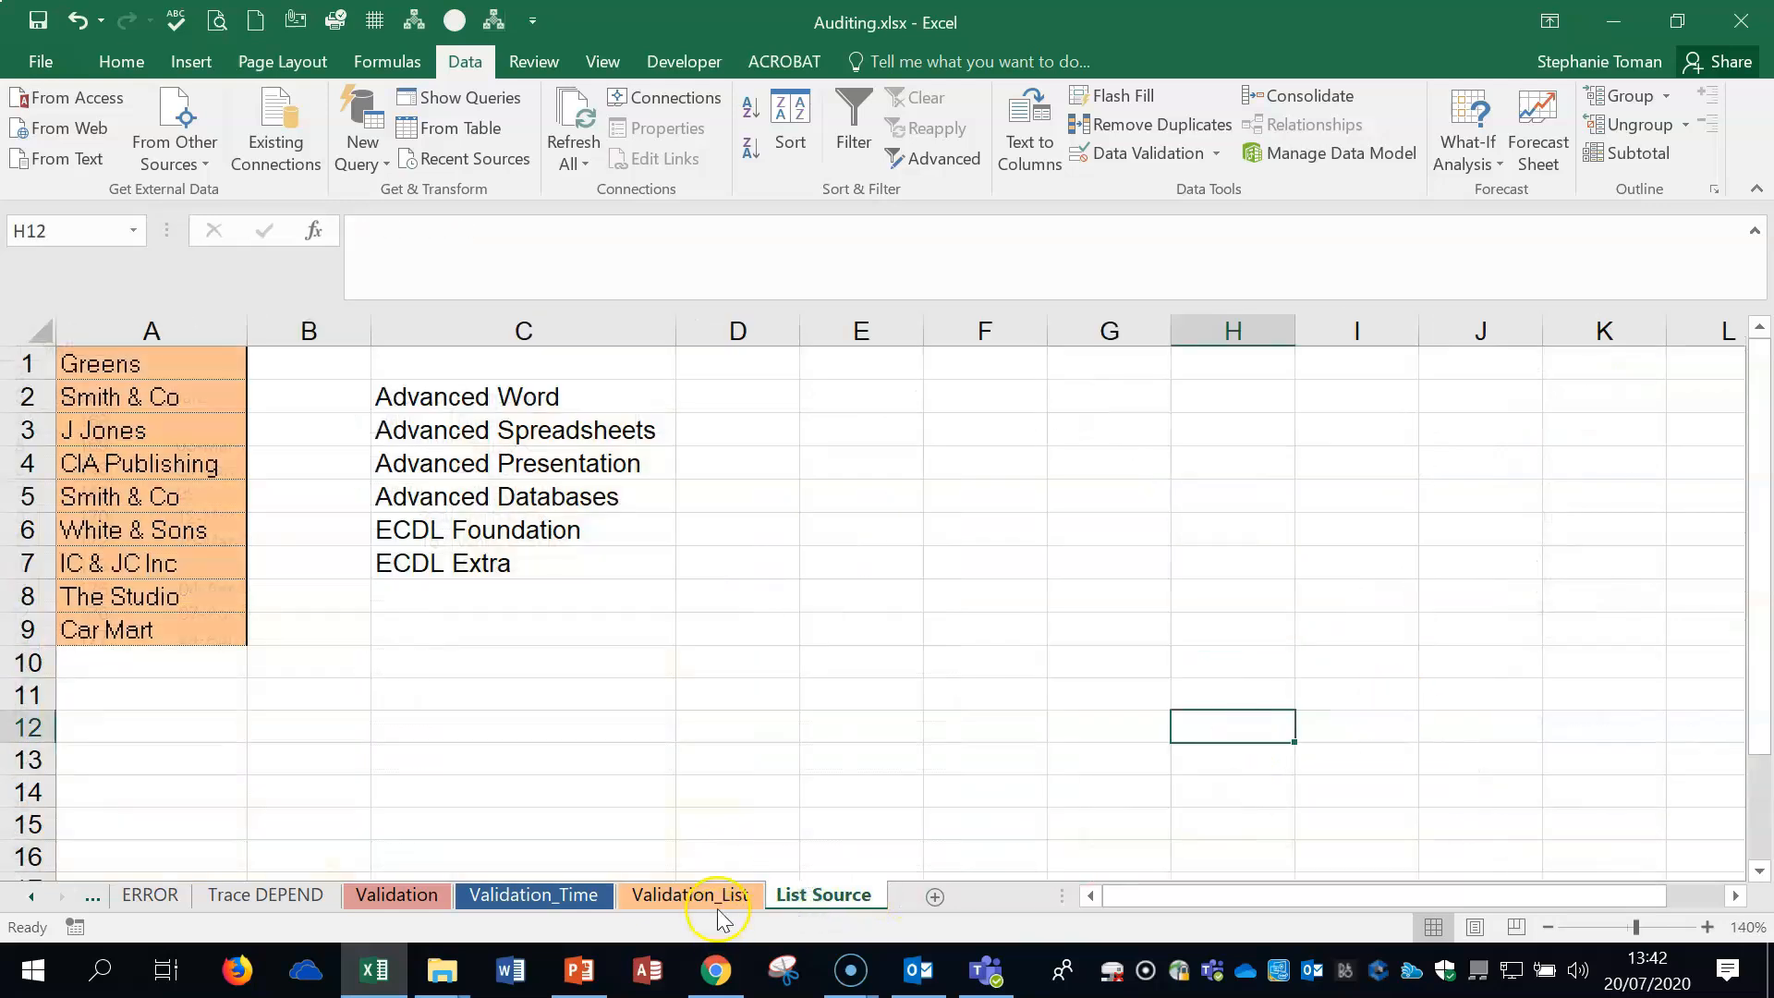
left_click(713, 894)
left_click(1311, 614)
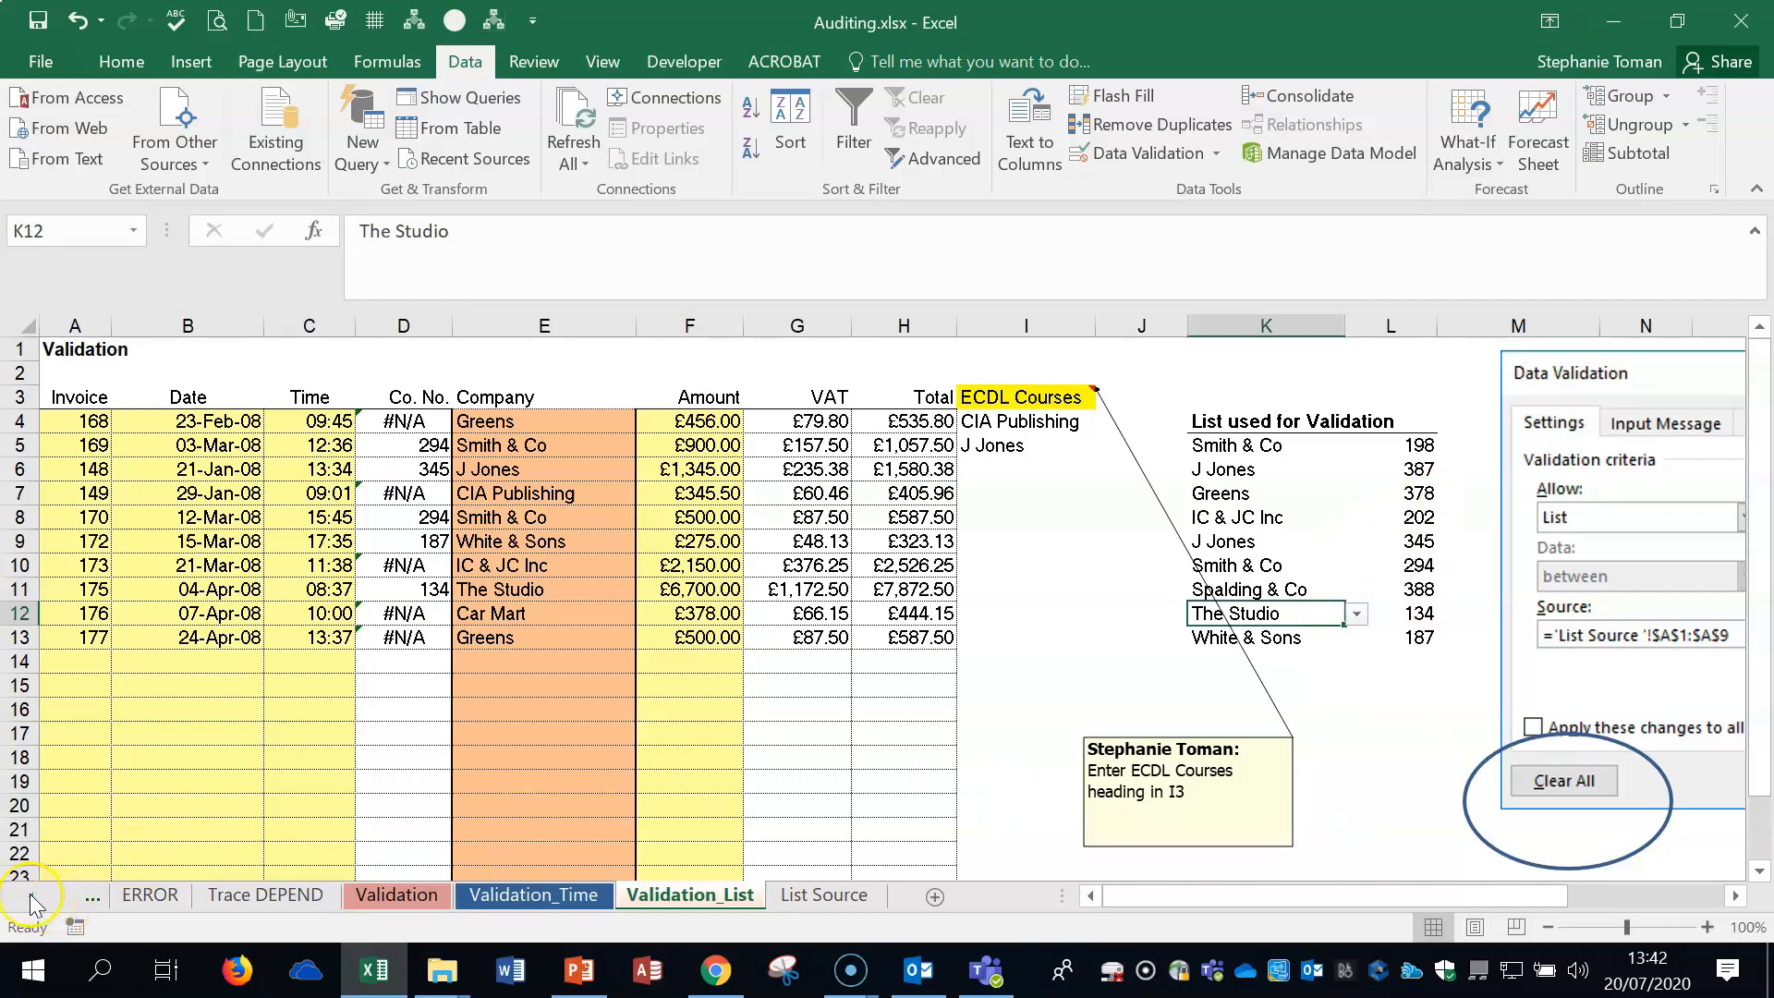
- Close Auditing.xlsx without saving and go back to the Week 6 Sections 15, 16 17 18 & 19 folder in File Explorer
left_click(1742, 23)
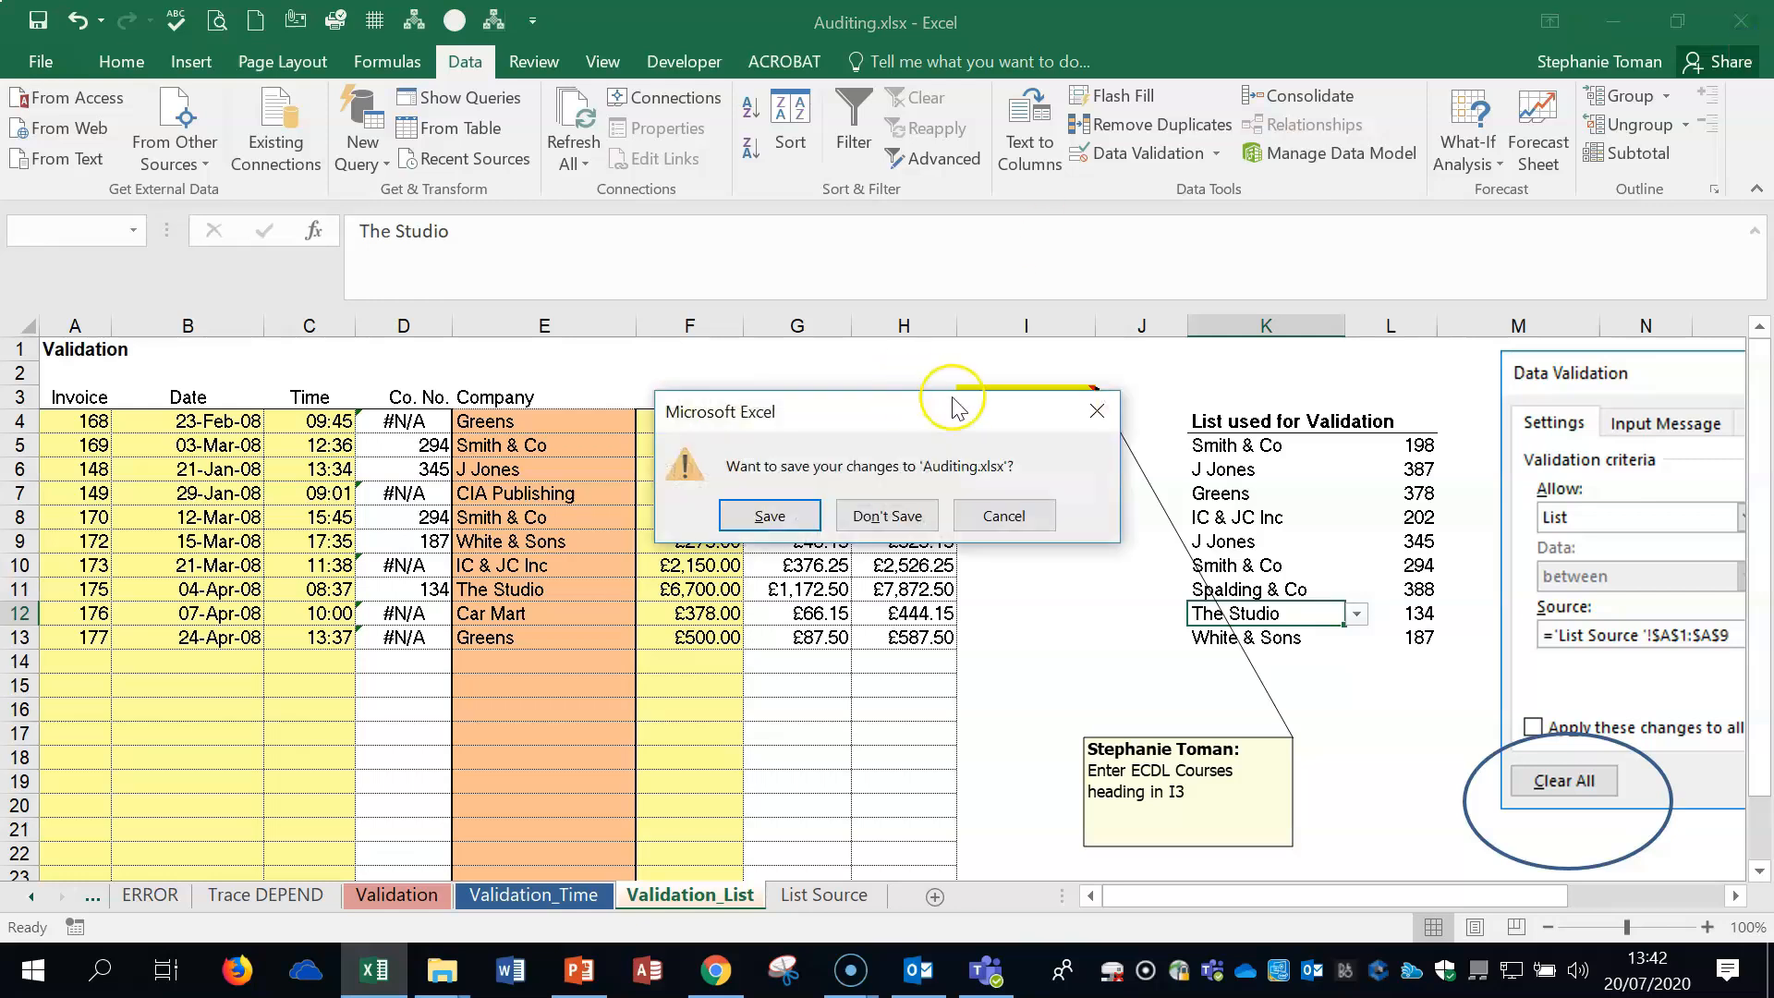
left_click(878, 513)
left_click(209, 303)
left_click(209, 302)
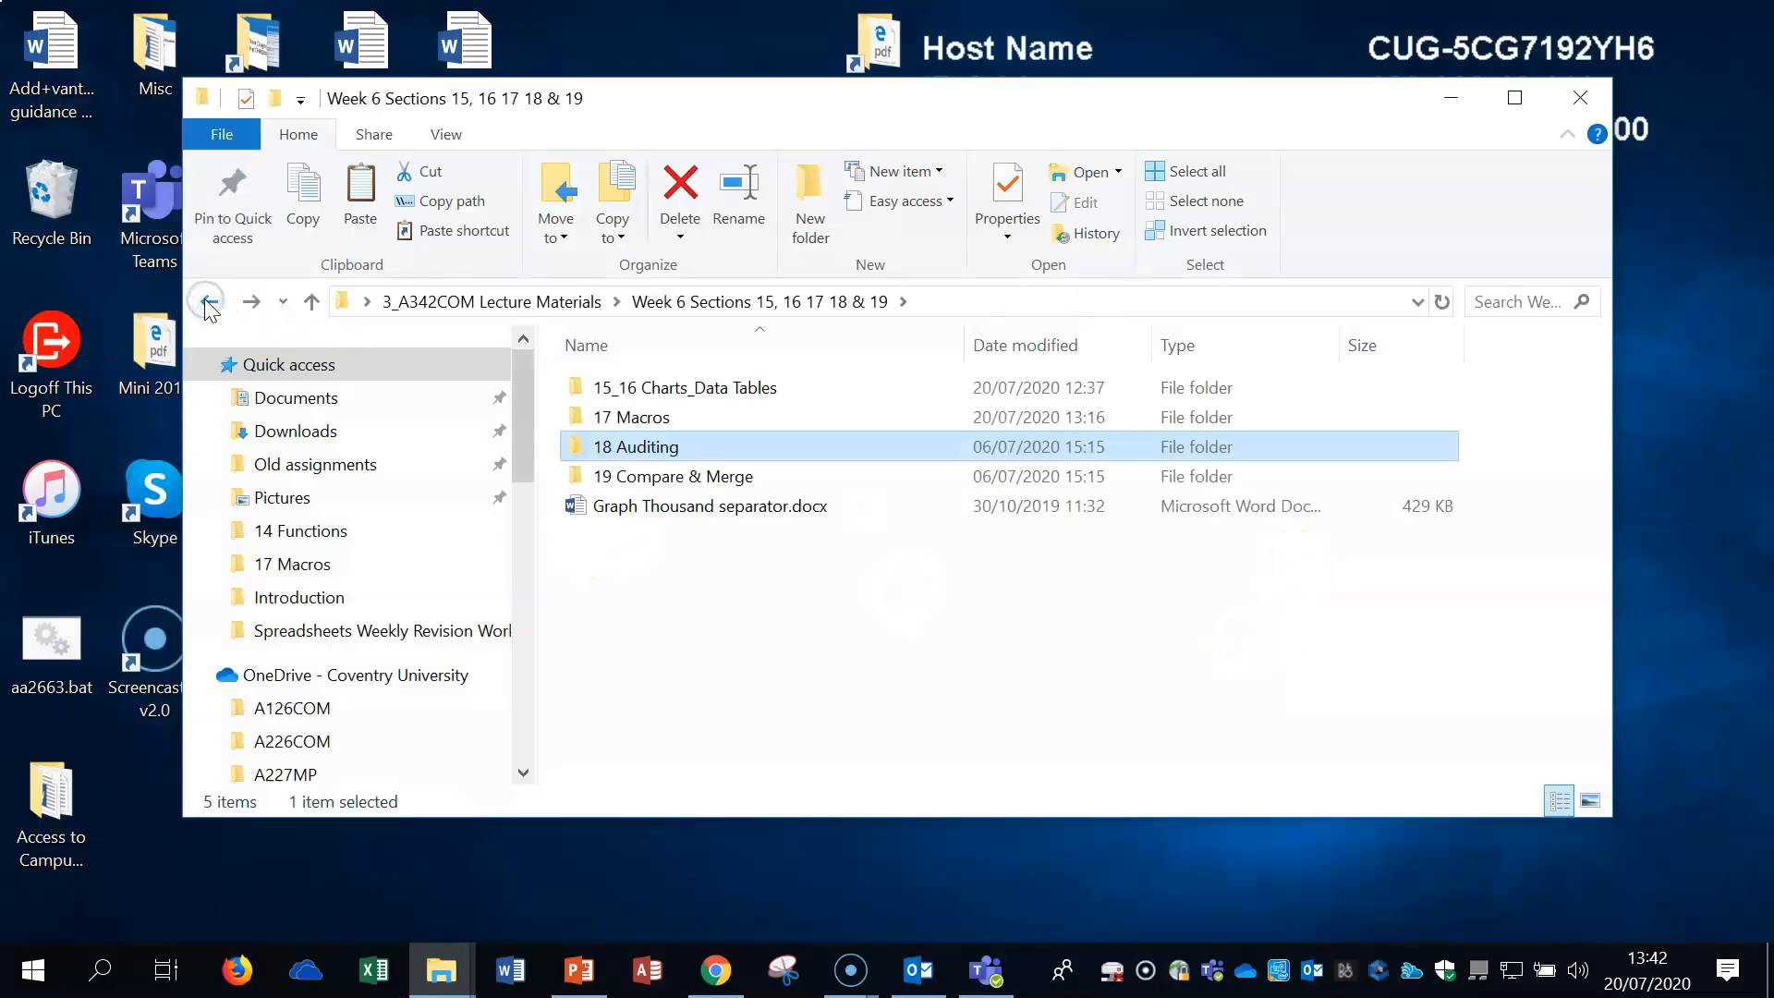
- Open Bookings.xlsx from the Compare & Merge folder inside 19 Compare & Merge
left_click(745, 487)
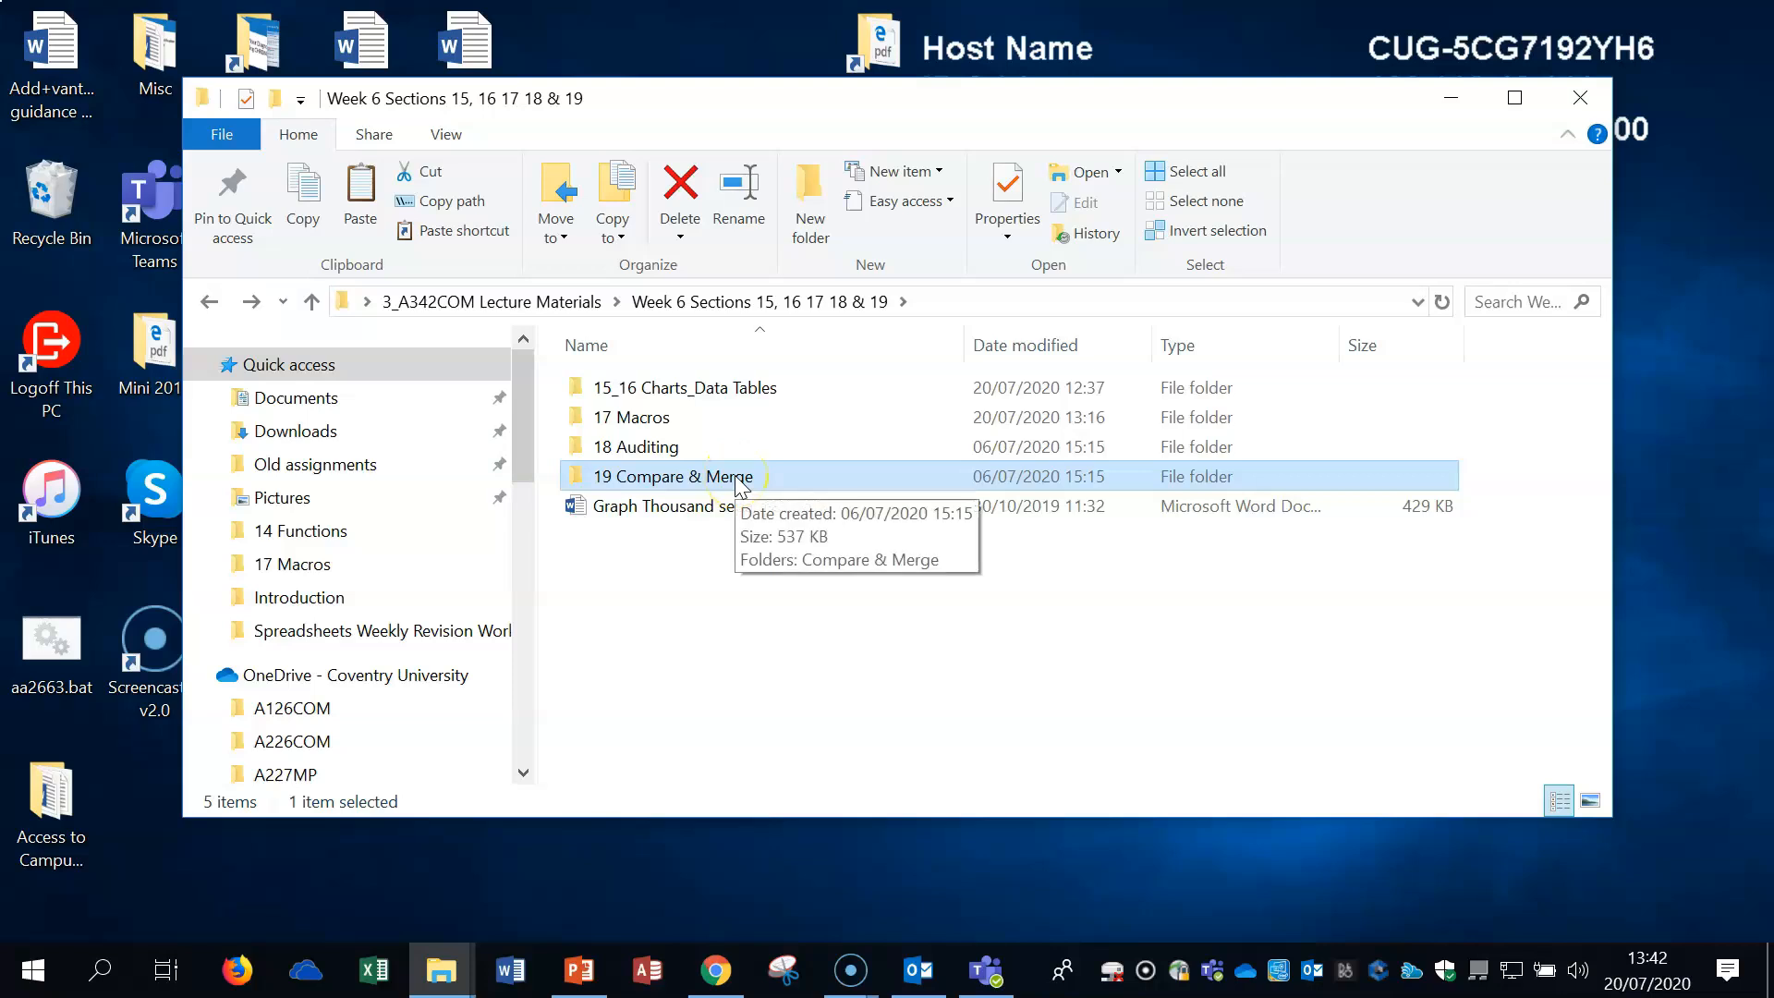
double_click(741, 482)
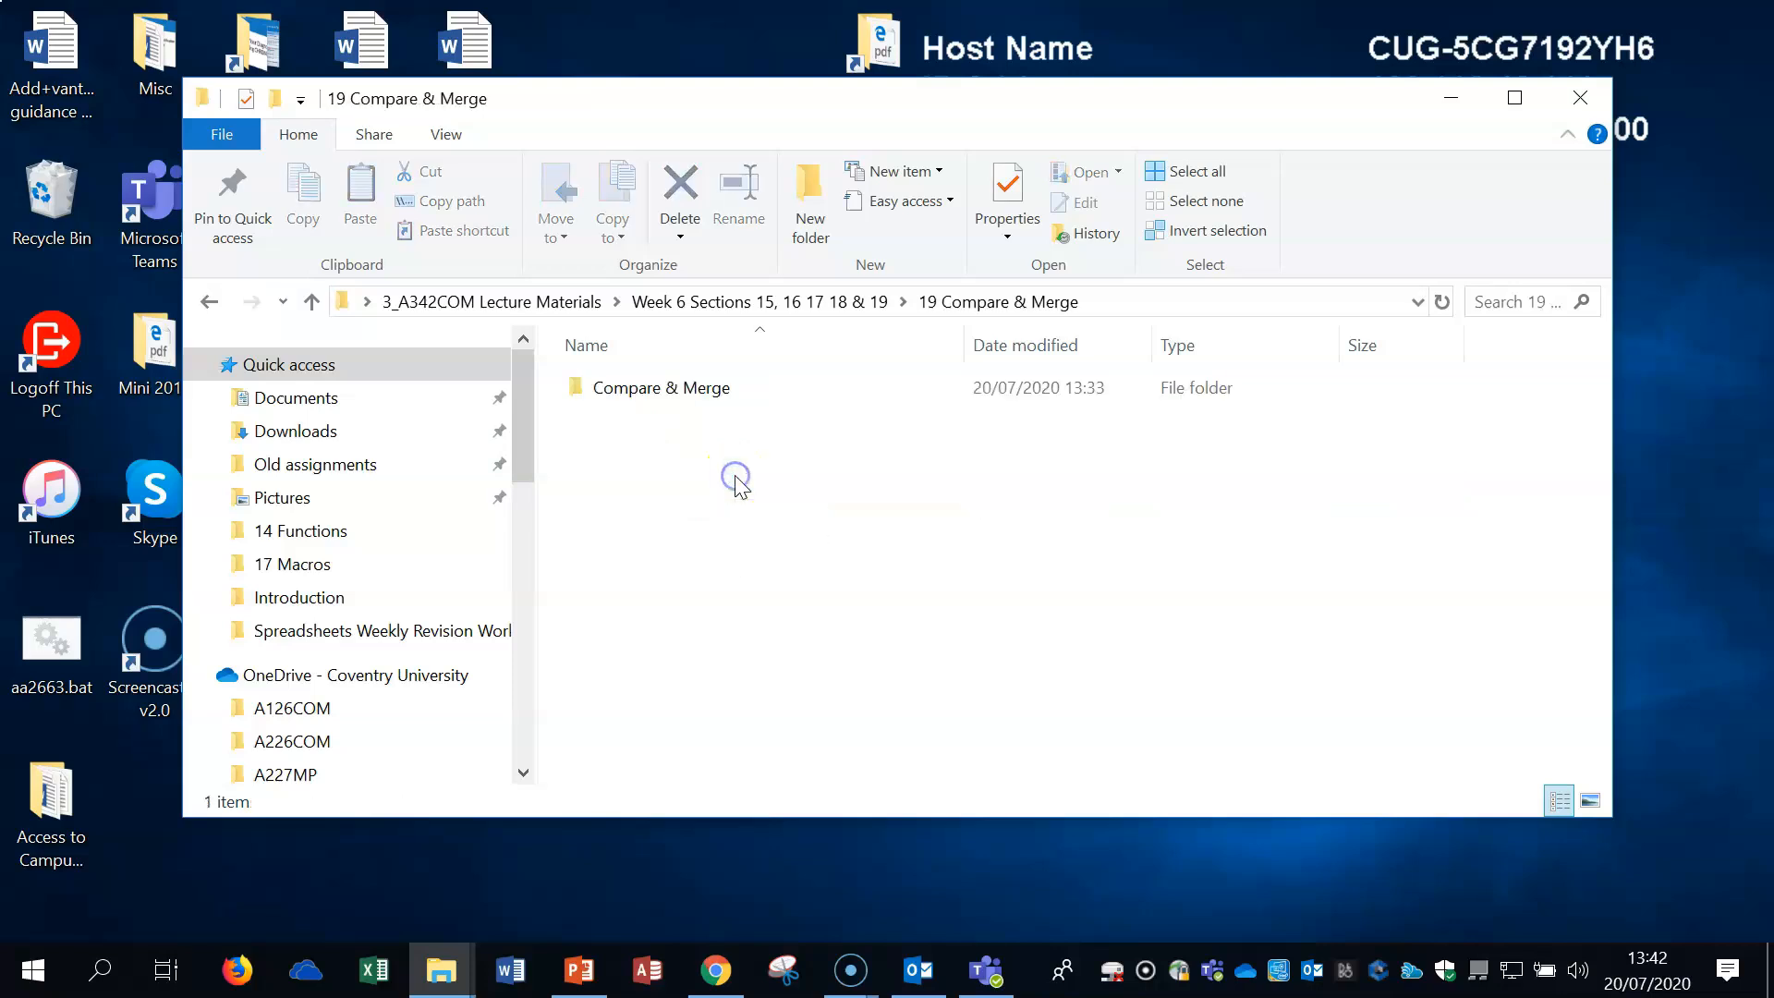
double_click(712, 389)
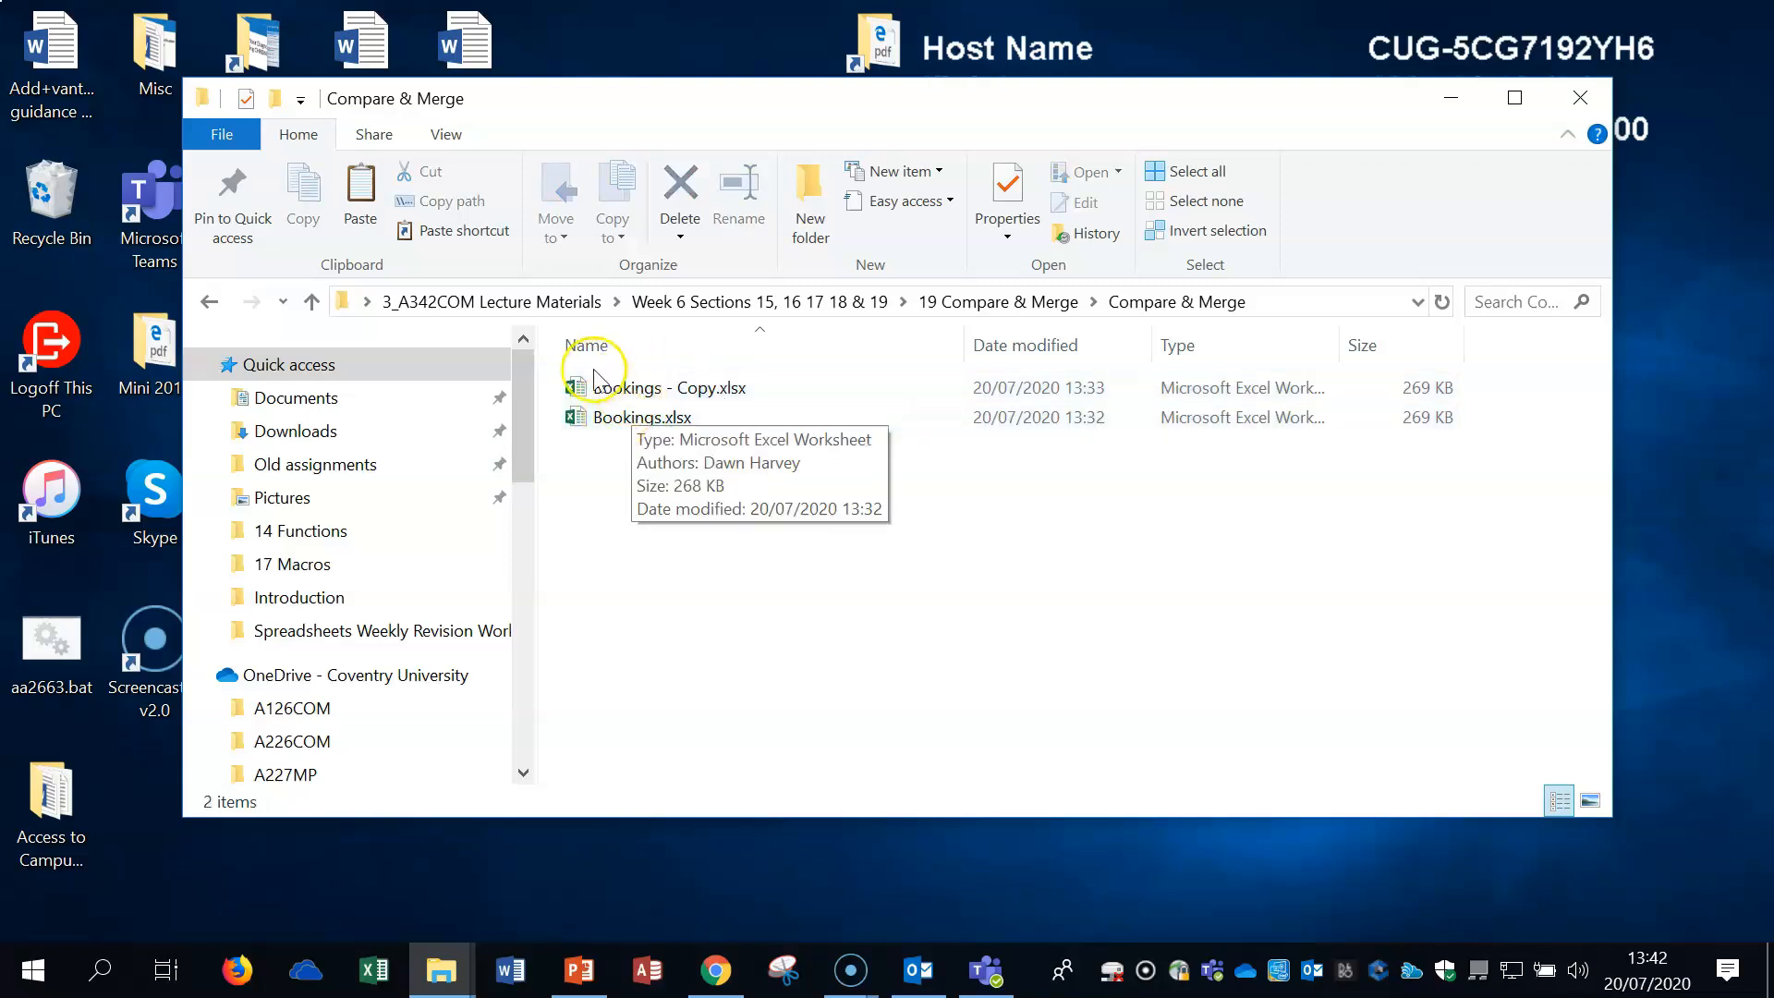
double_click(644, 420)
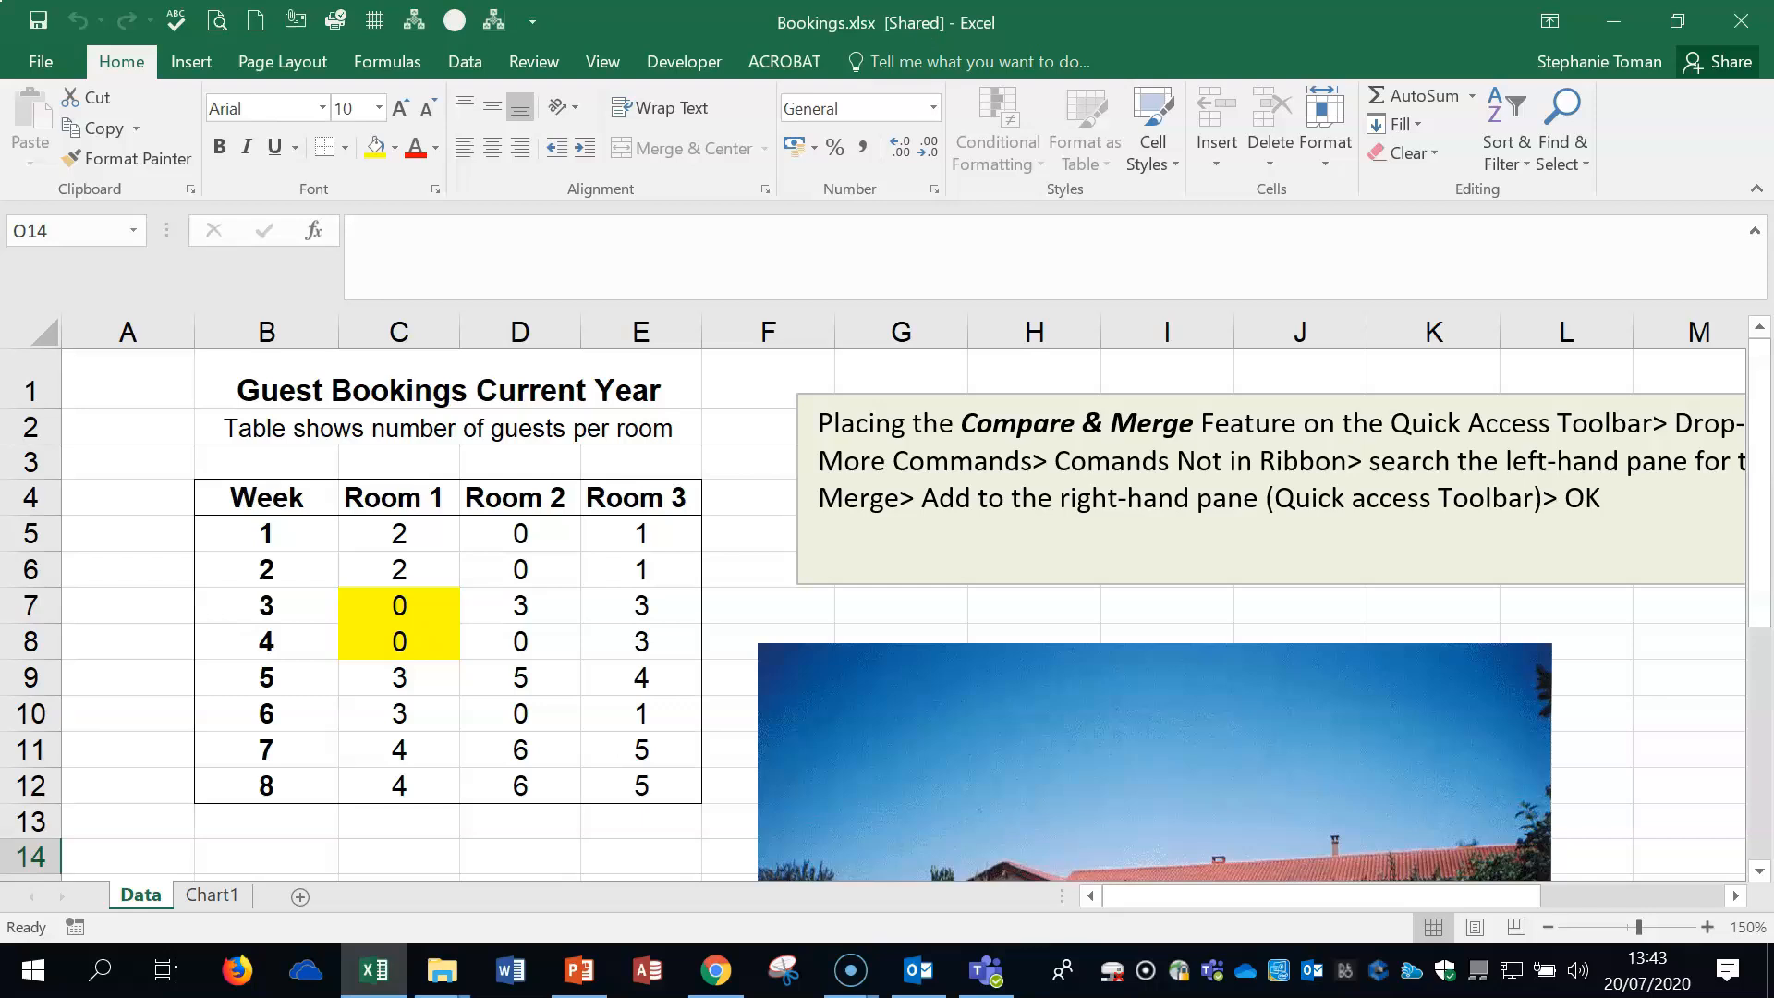
- Open Bookings - Copy.xlsx from File Explorer, check the week 4 Room 1 booking, and close the workbook, saving its changes
left_click(1601, 21)
left_click(703, 389)
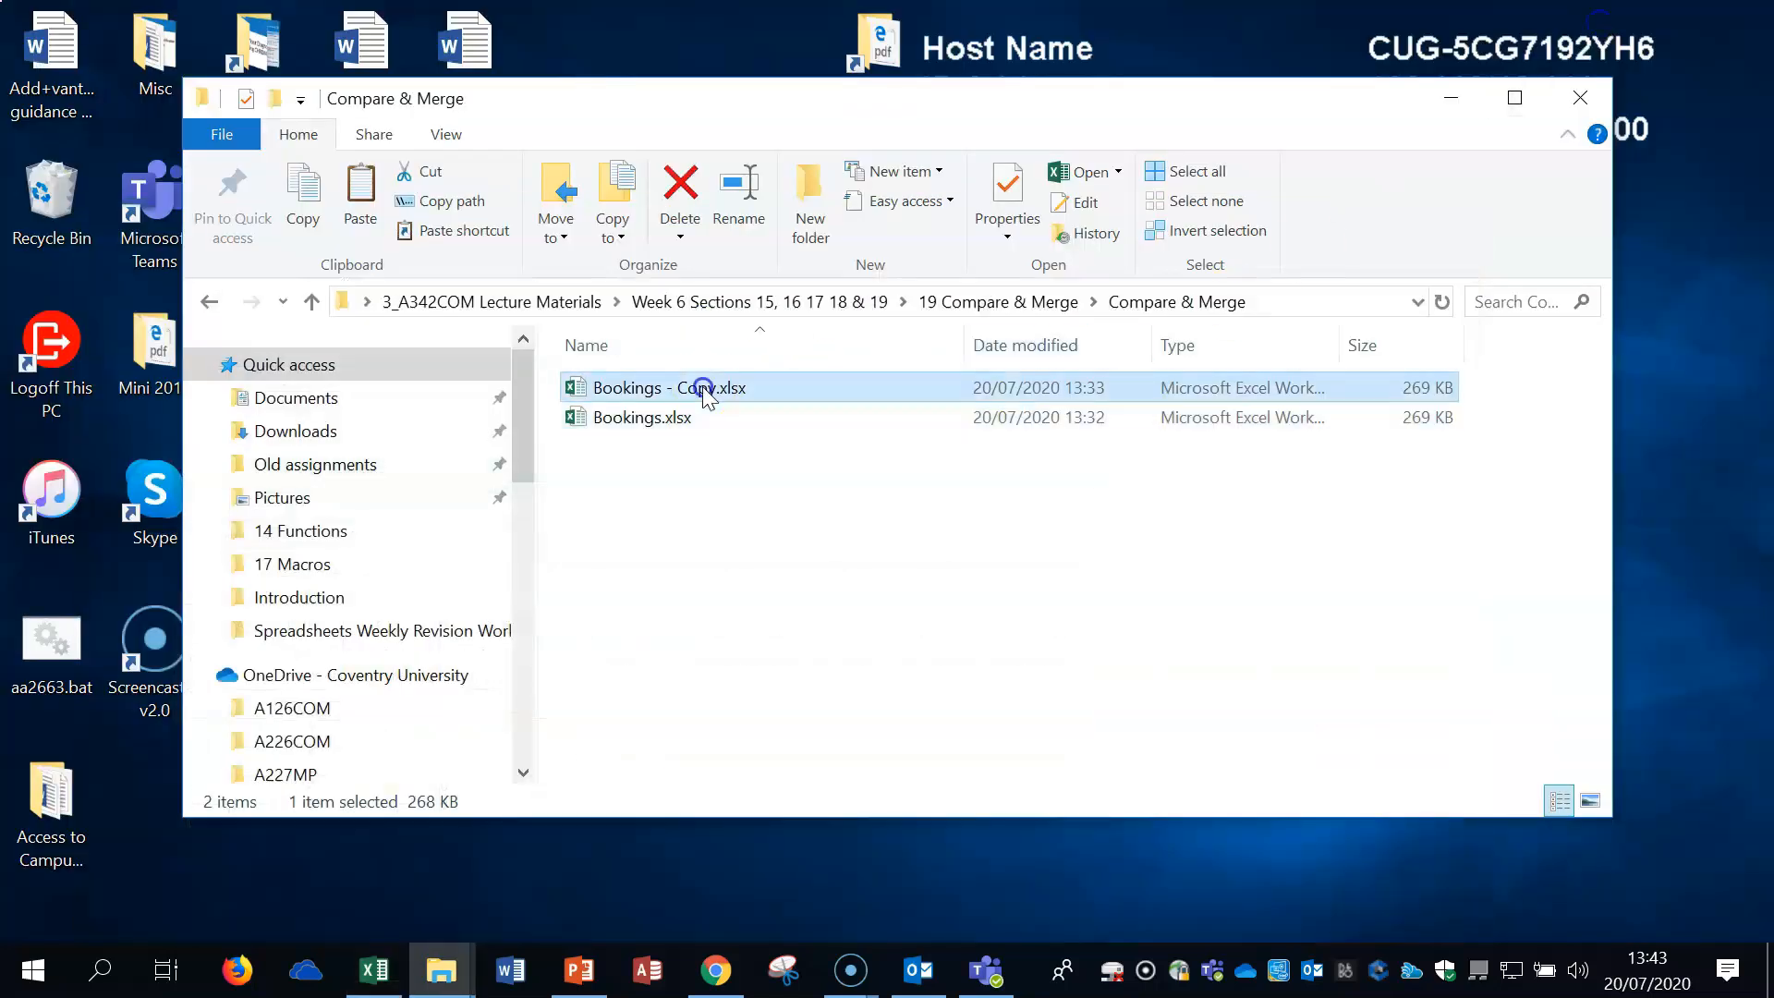
double_click(703, 388)
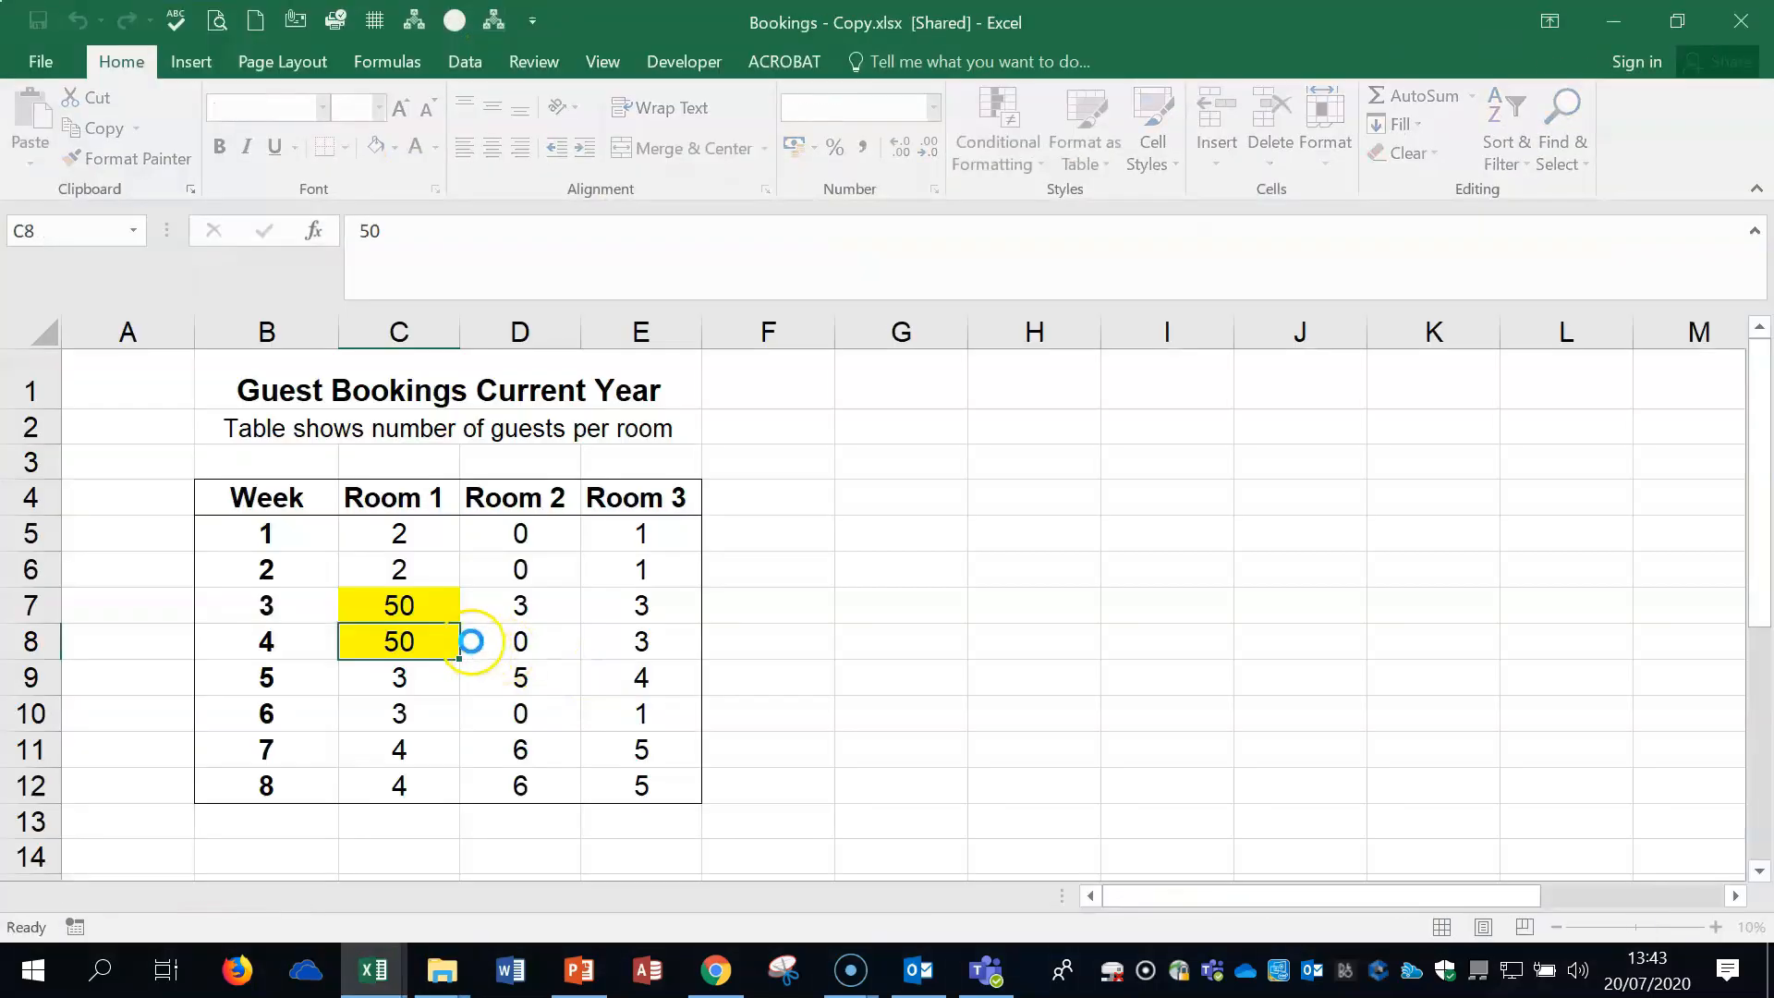
left_click(399, 642)
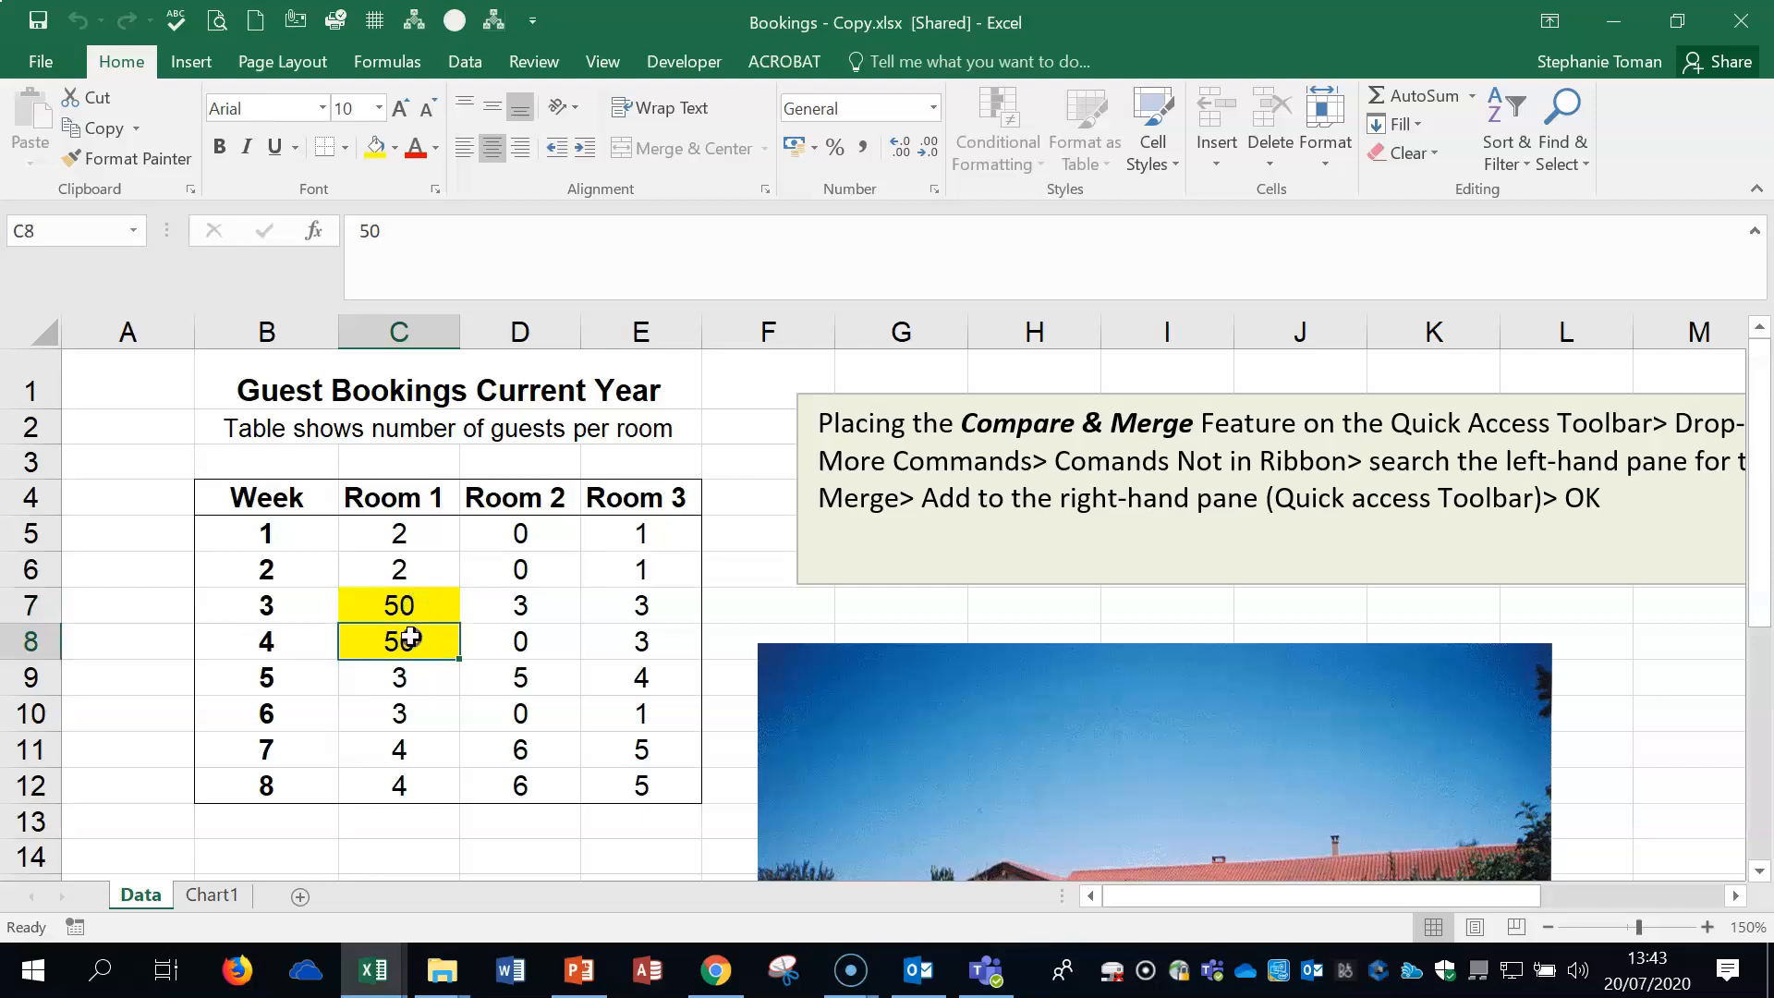
left_click(1741, 20)
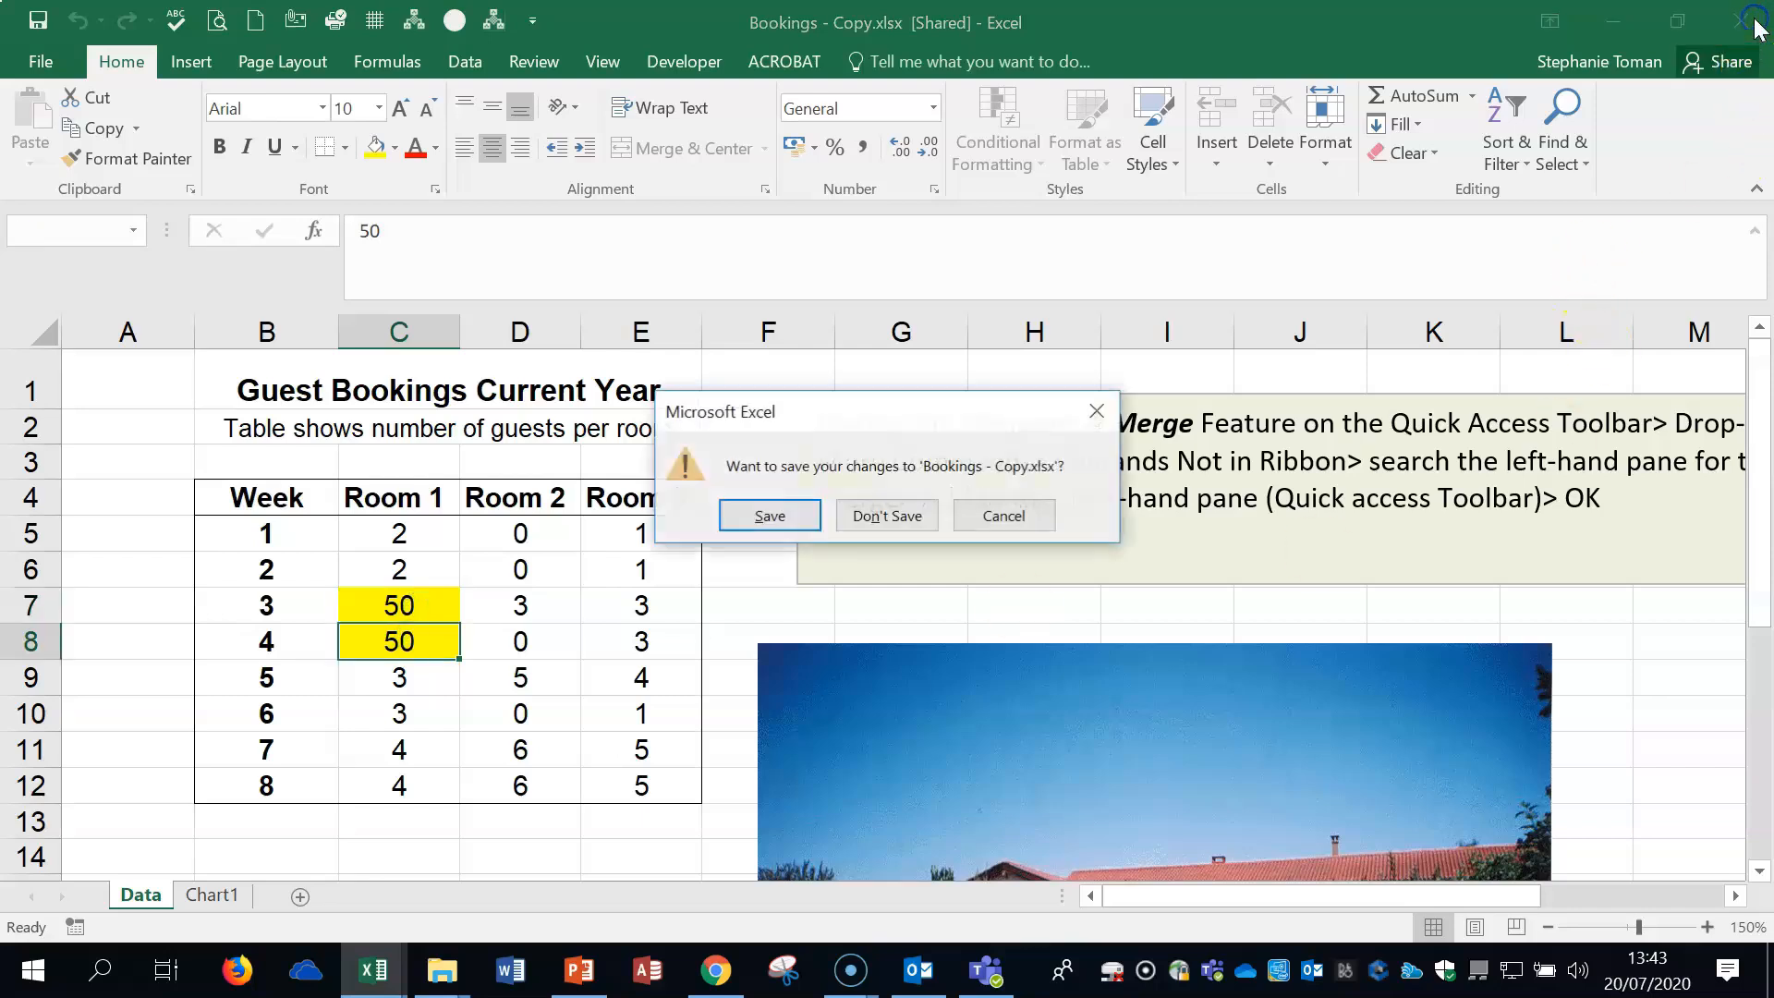
left_click(795, 515)
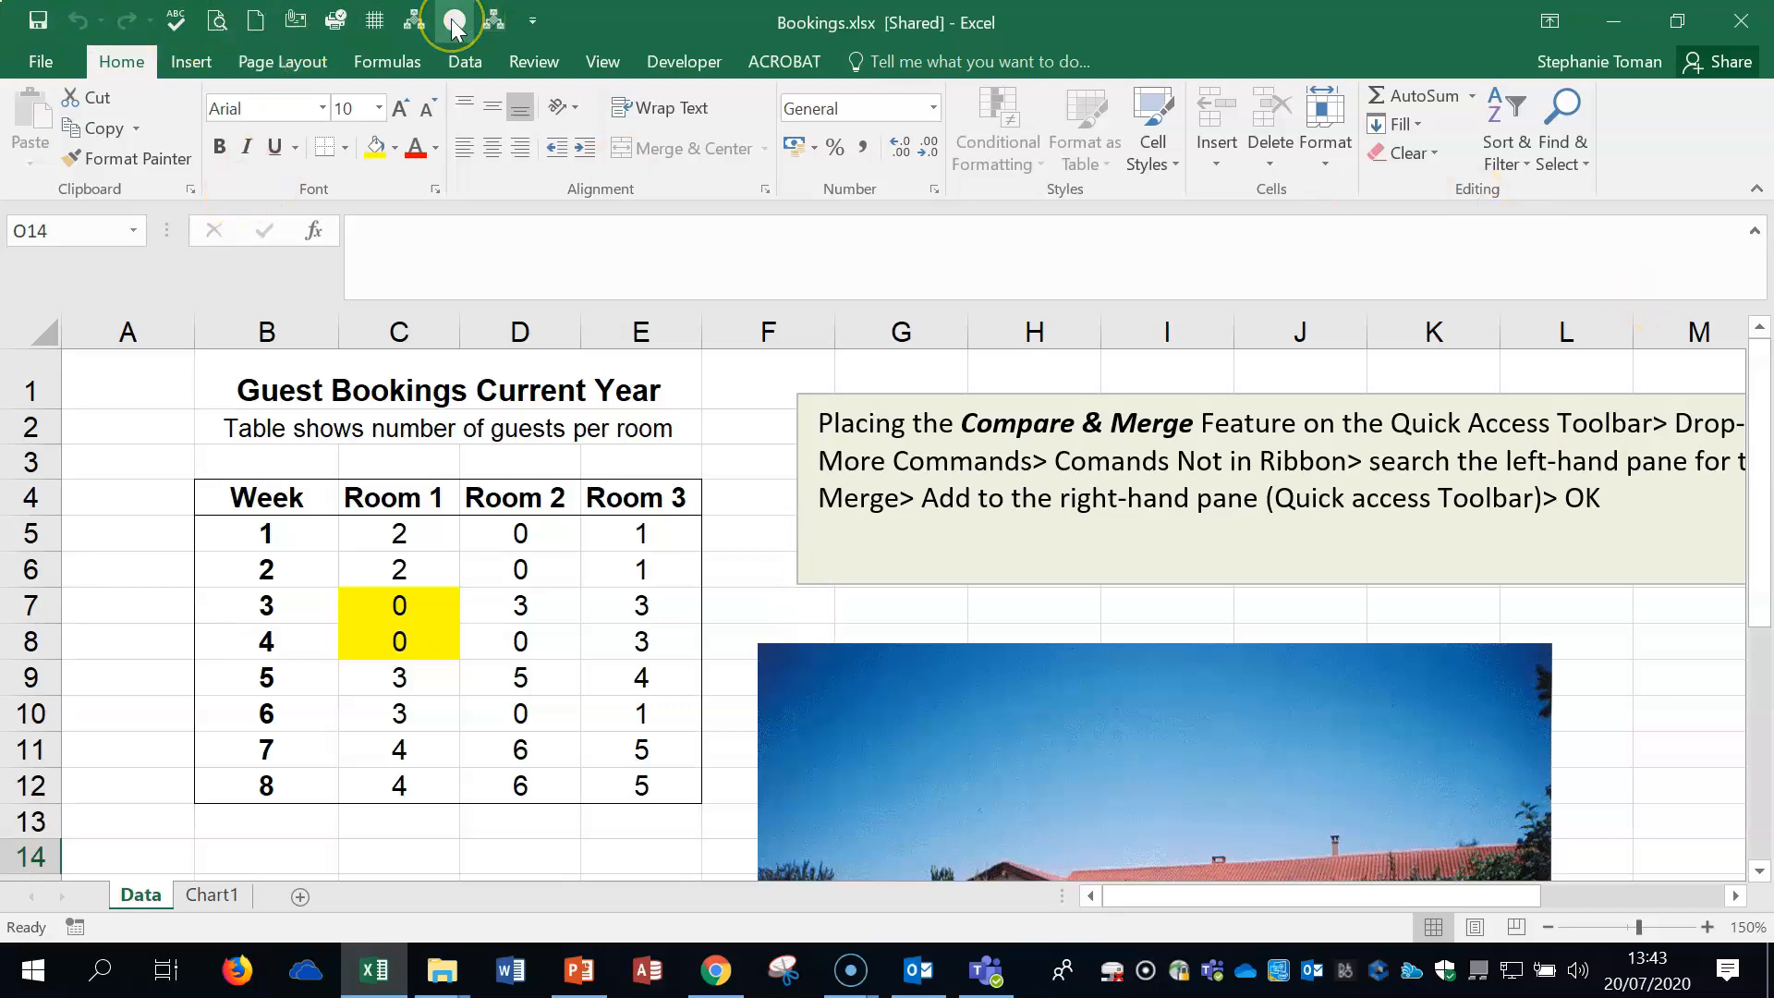
- Add the Compare and Merge Workbooks command from Commands Not in the Ribbon to the Quick Access Toolbar for all documents
left_click(536, 22)
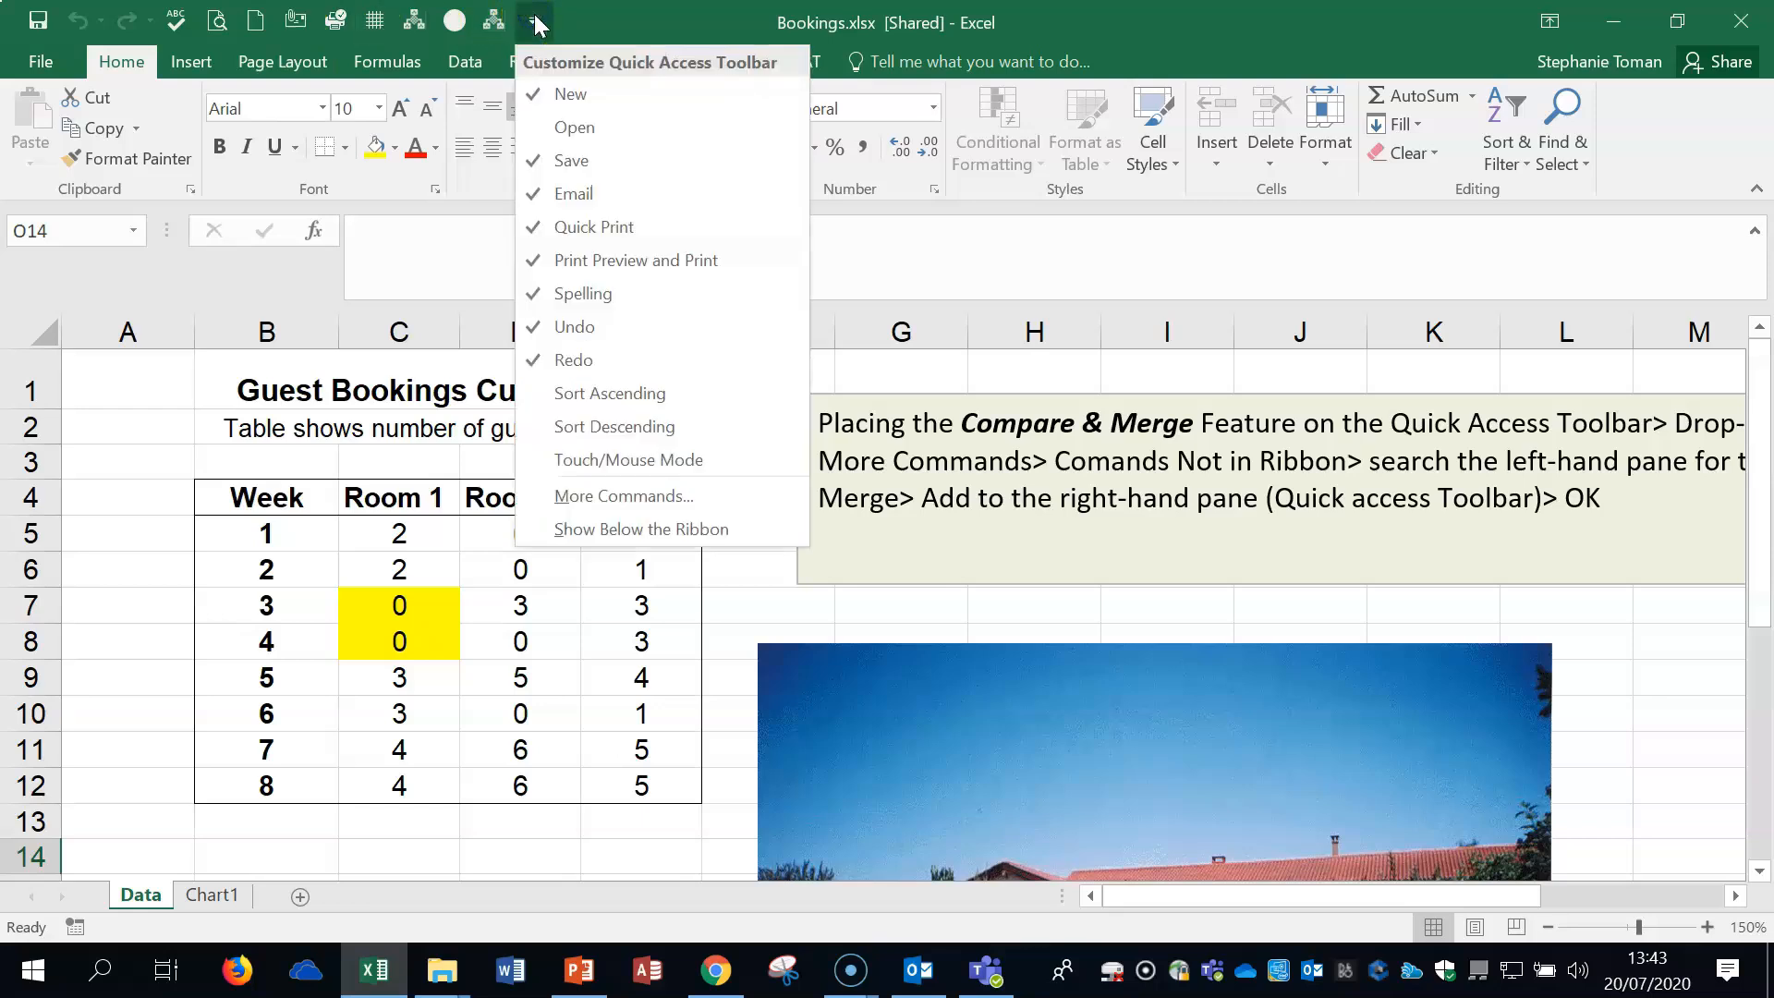
left_click(644, 498)
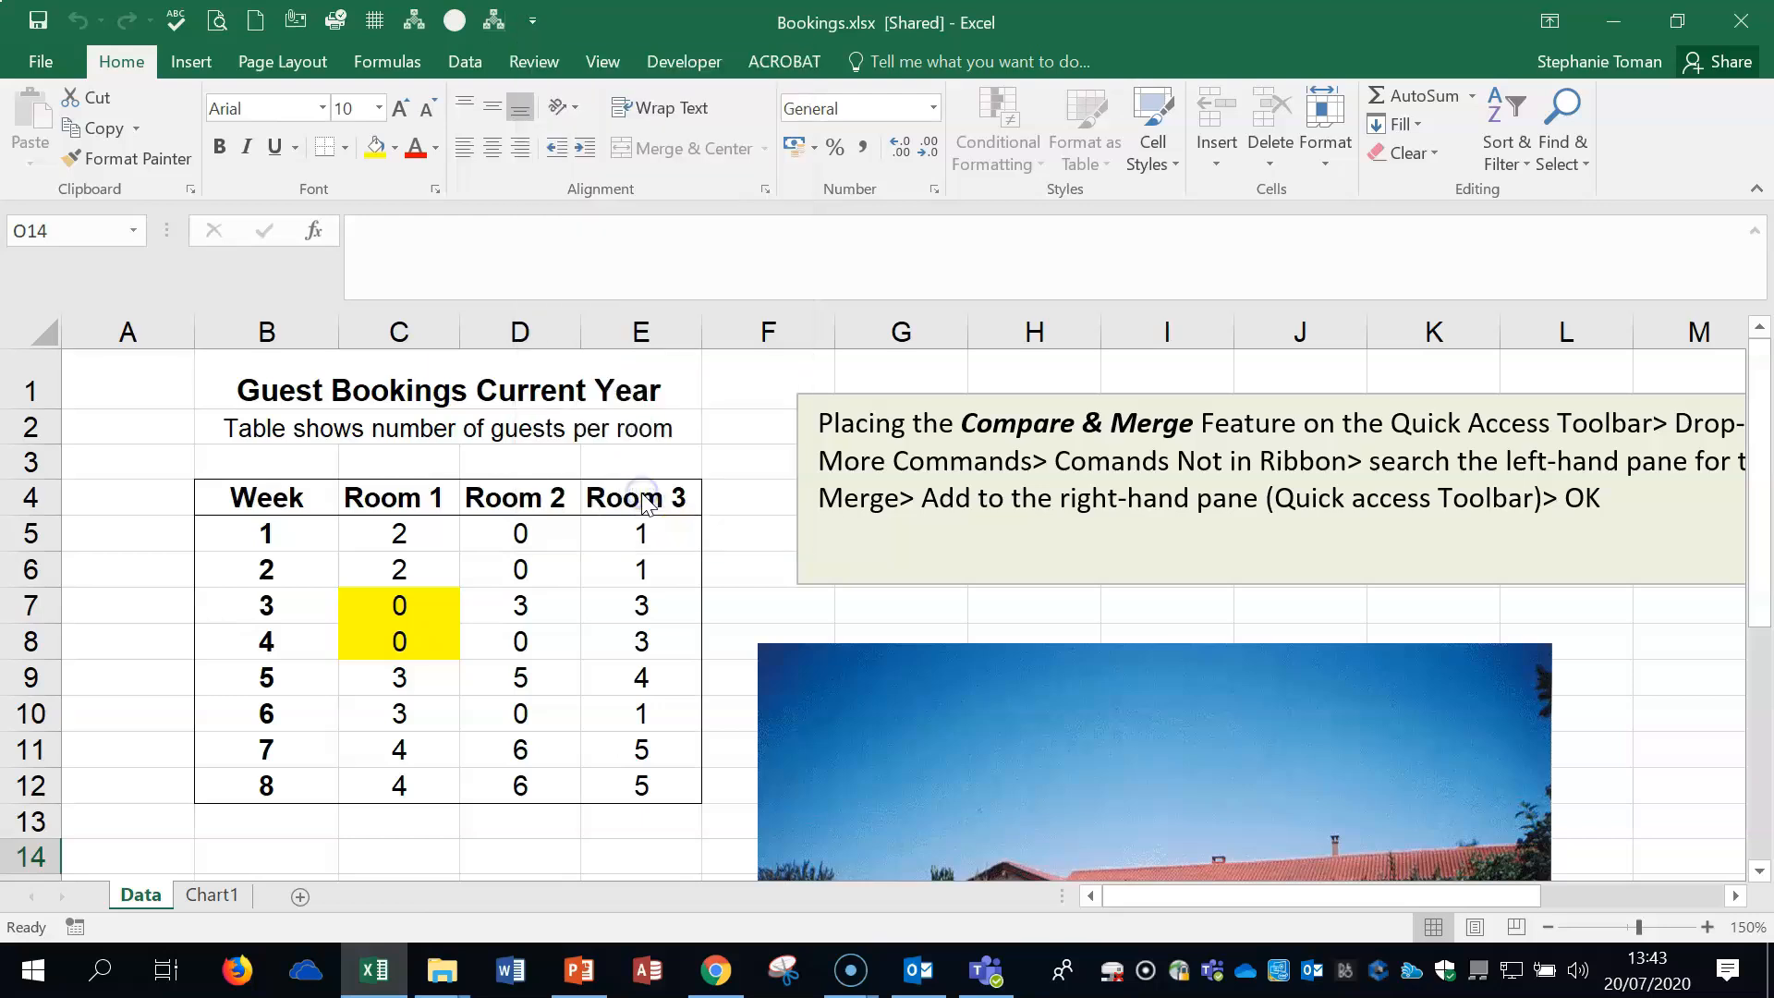
left_click(836, 164)
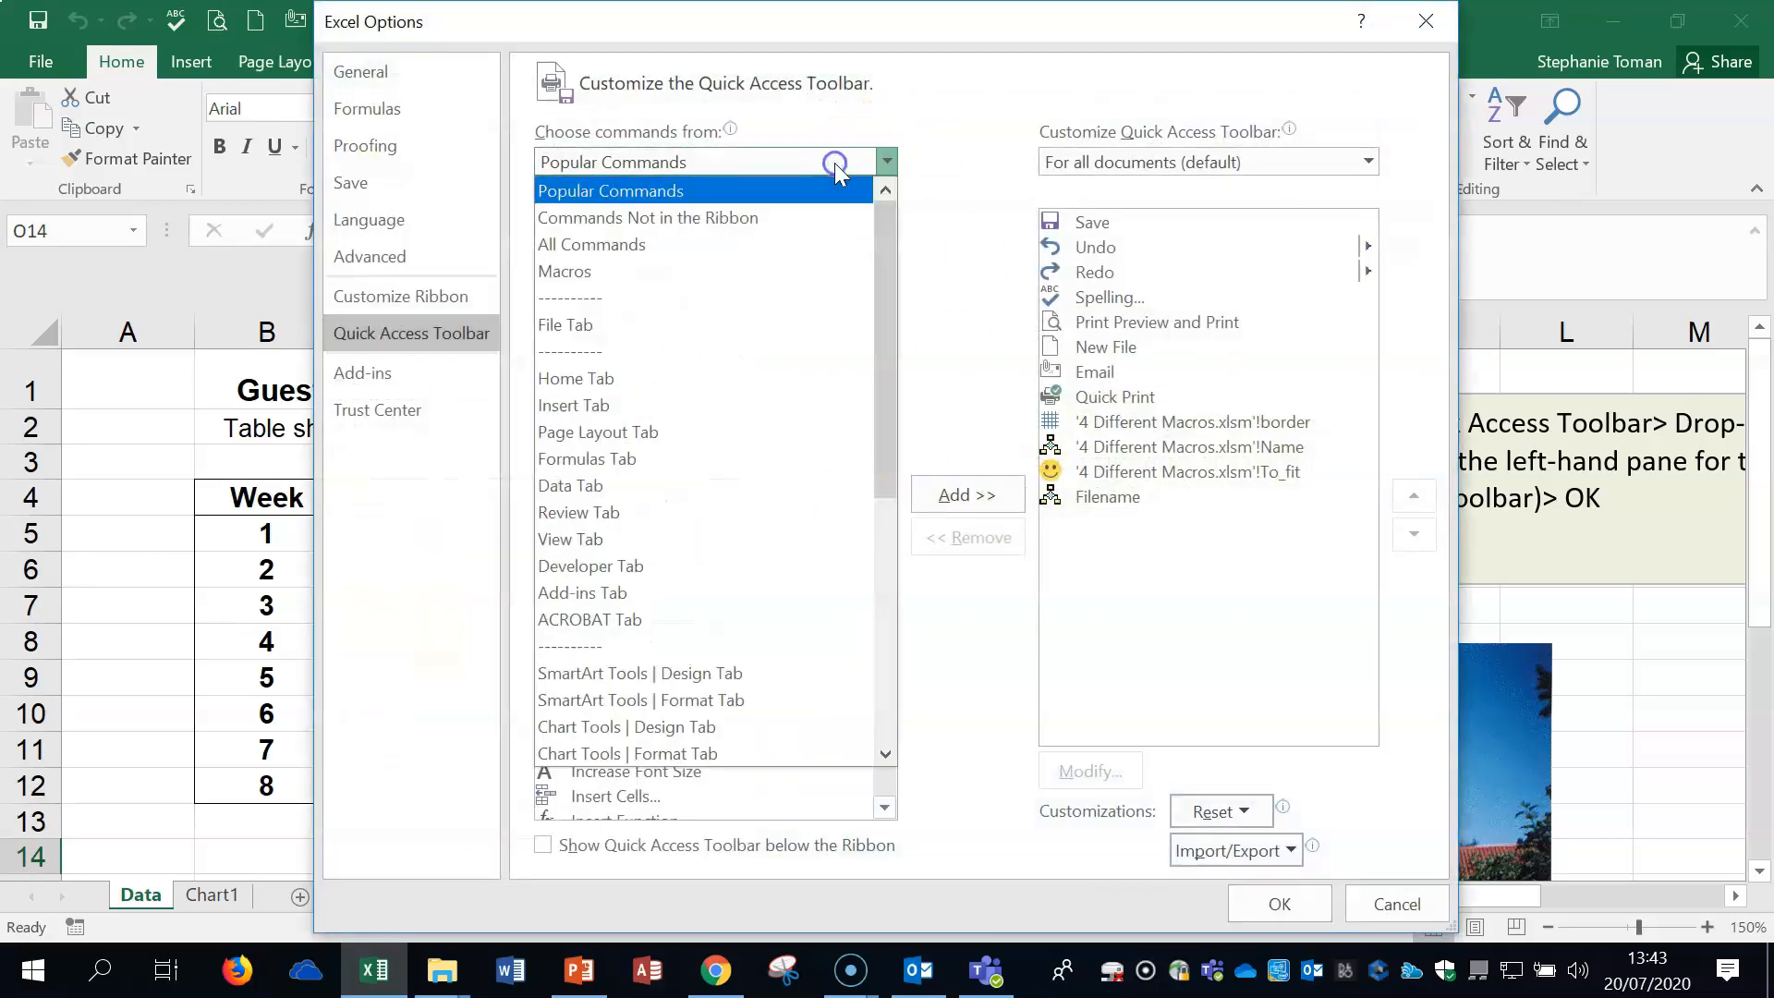
left_click(740, 217)
left_click(787, 618)
scroll(788, 619, "down", 4)
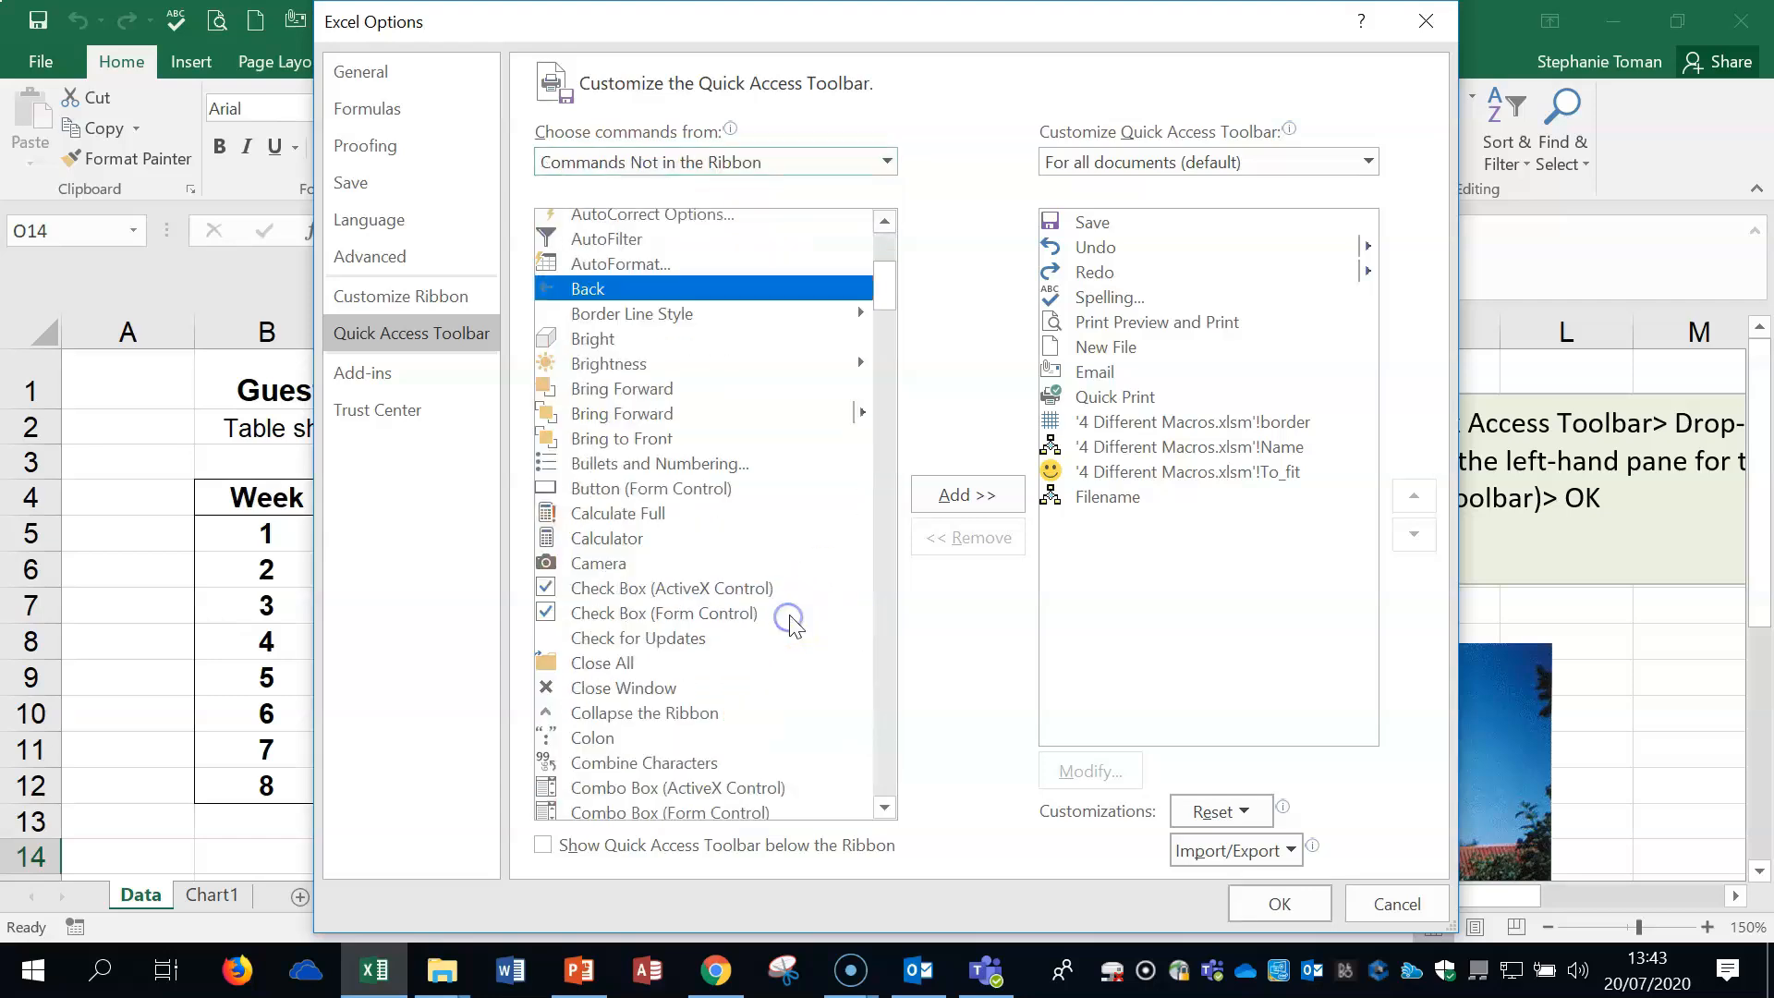
scroll(789, 621, "down", 3)
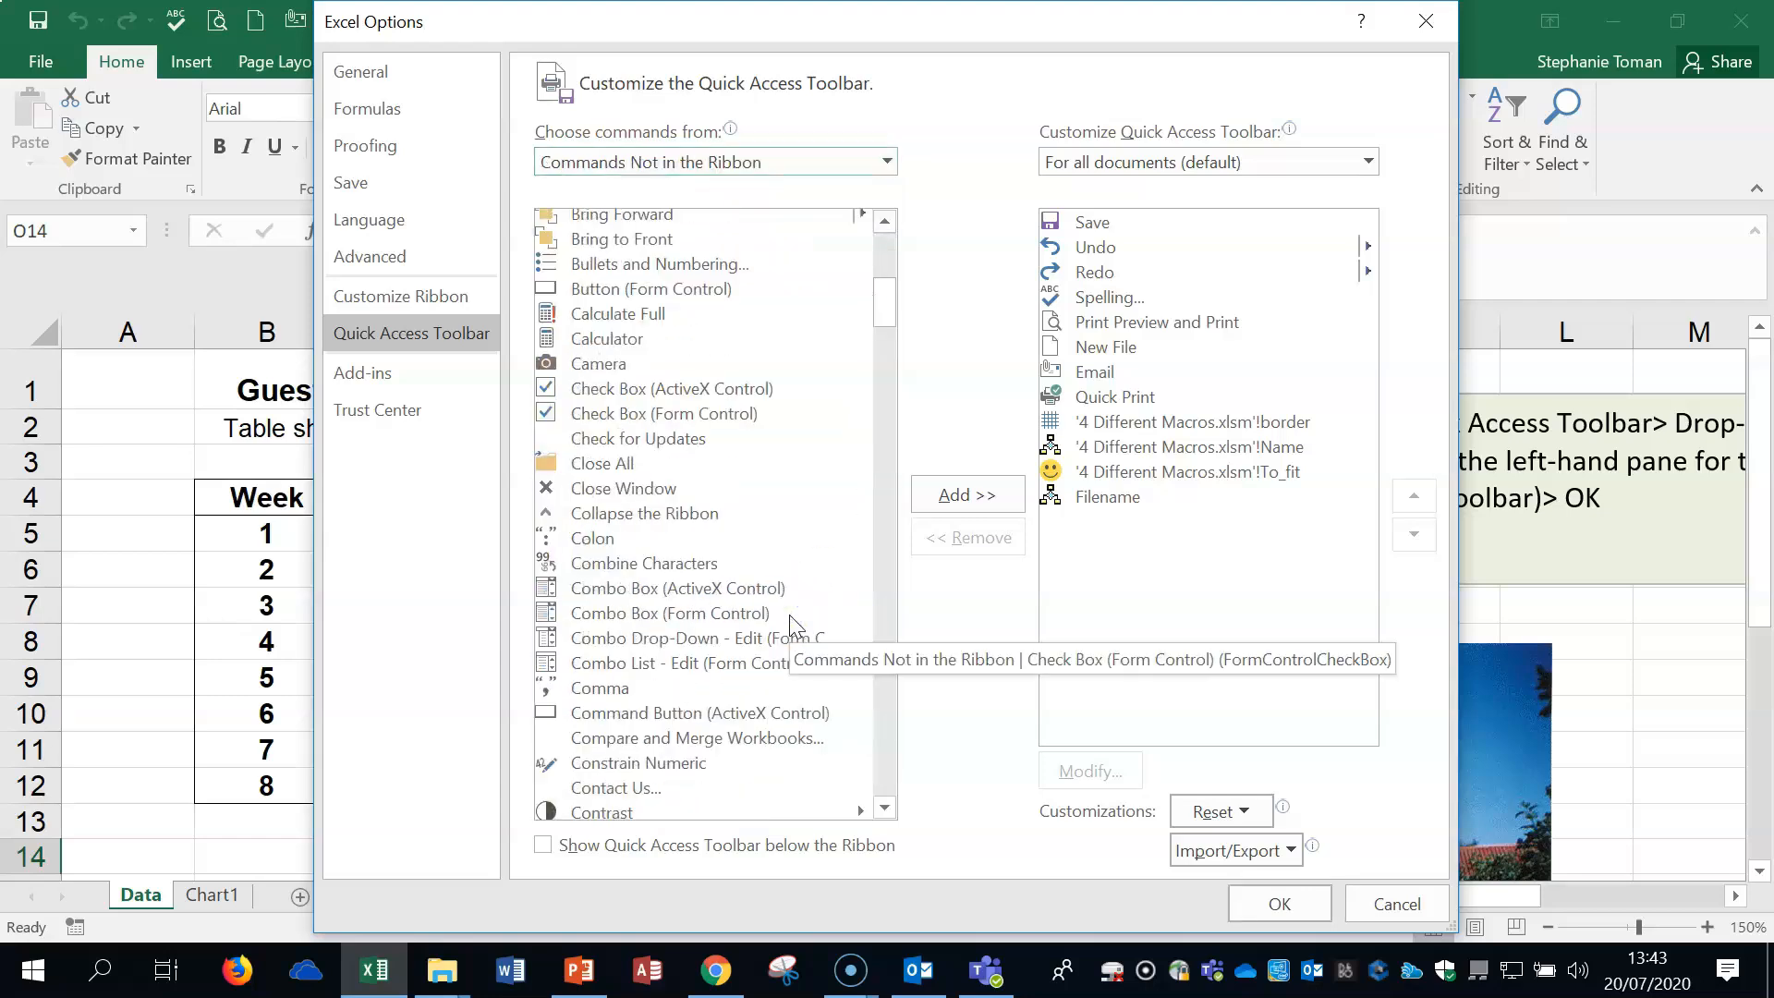
left_click(681, 737)
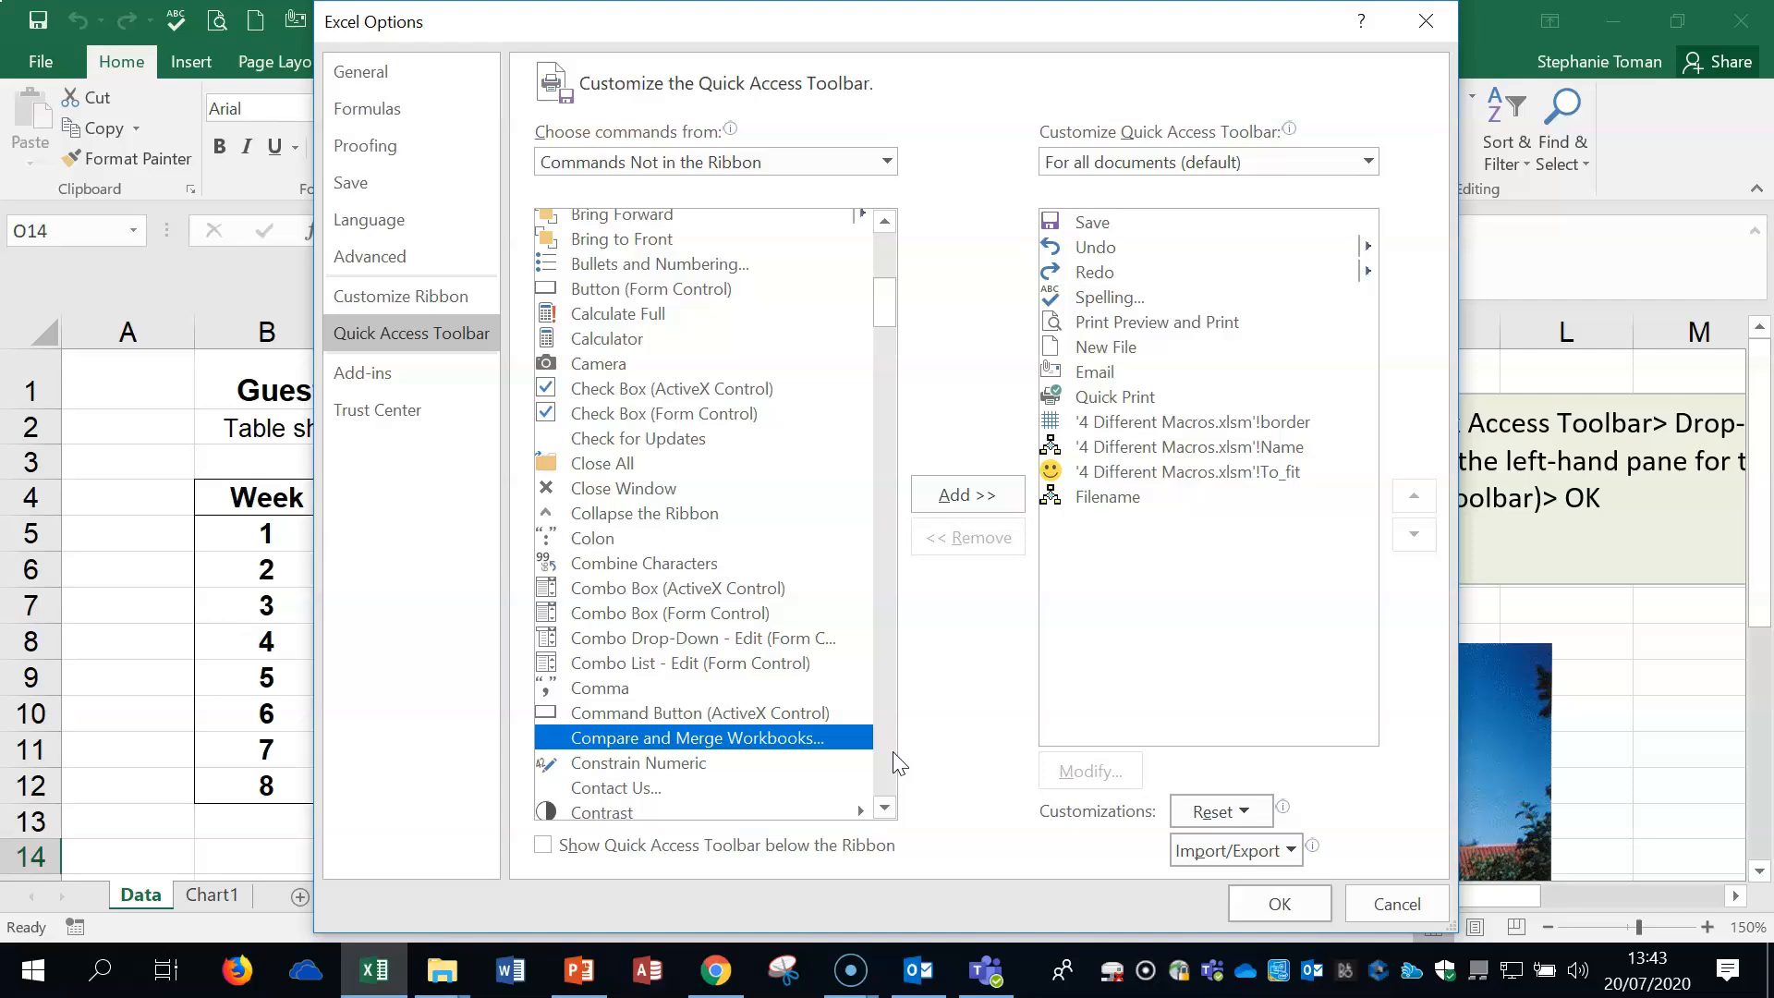
left_click(982, 496)
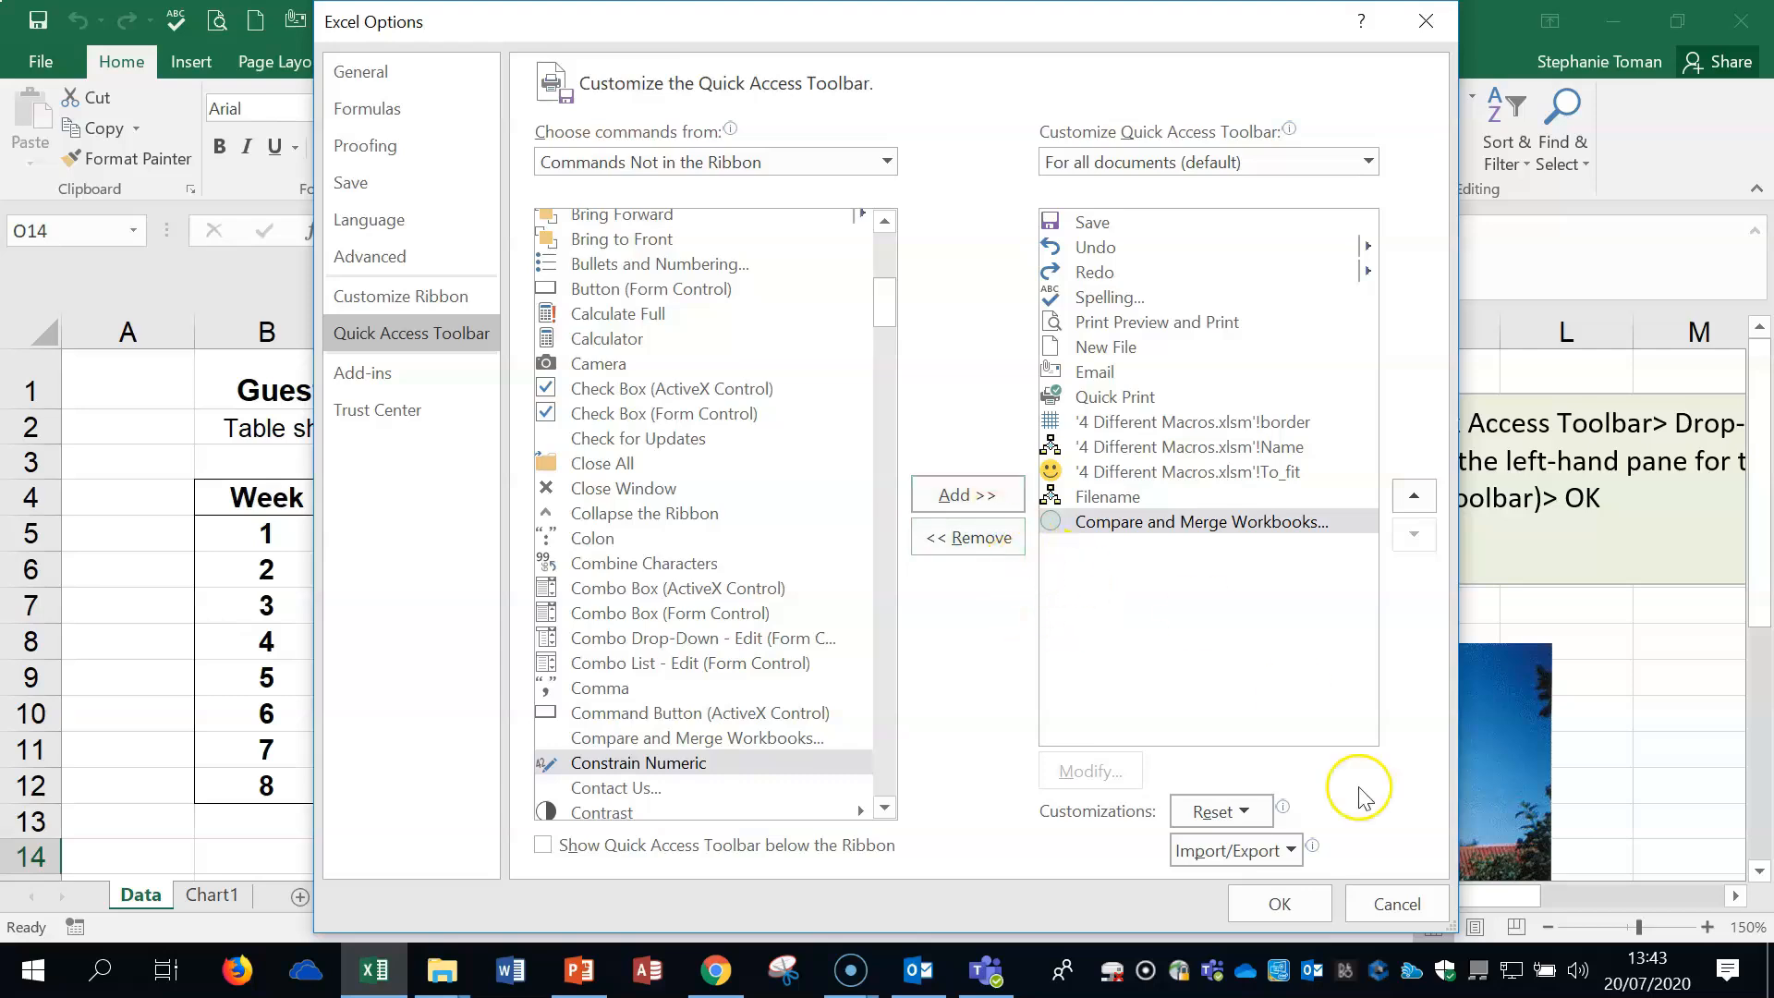
left_click(1280, 904)
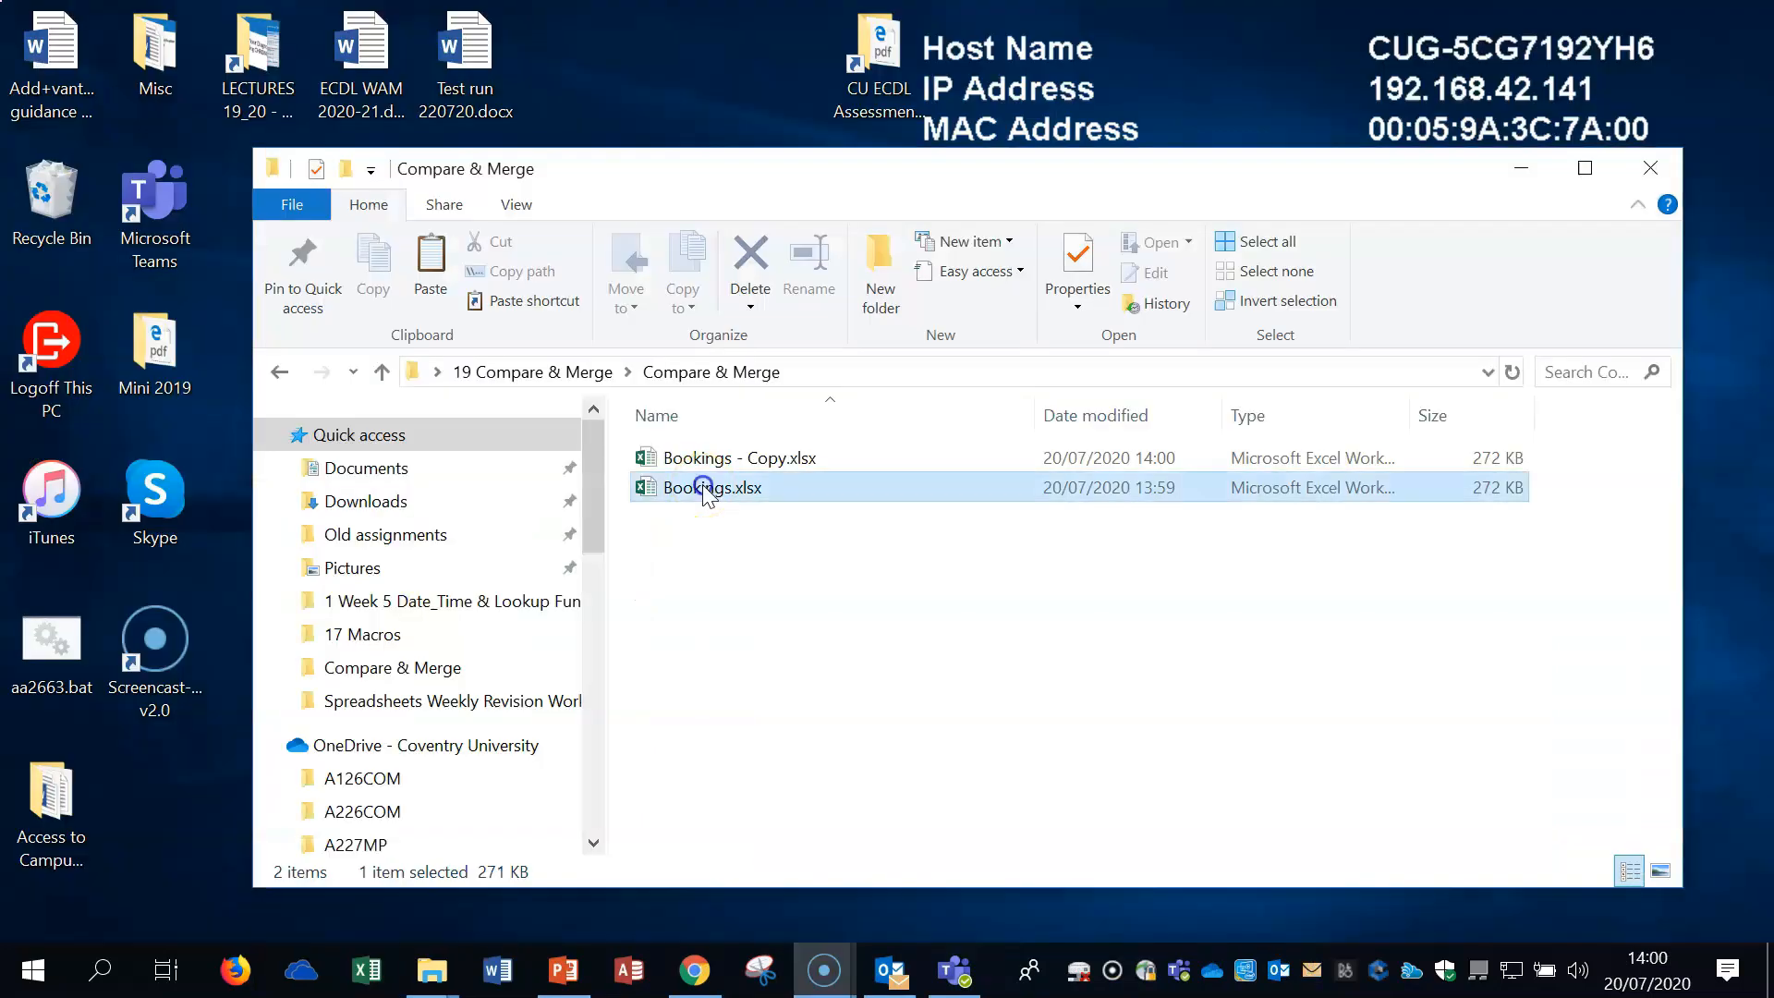
- Open Bookings.xlsx from the Compare & Merge folder and check the Room 1 bookings for weeks 3 and 4
left_click(719, 487)
double_click(719, 487)
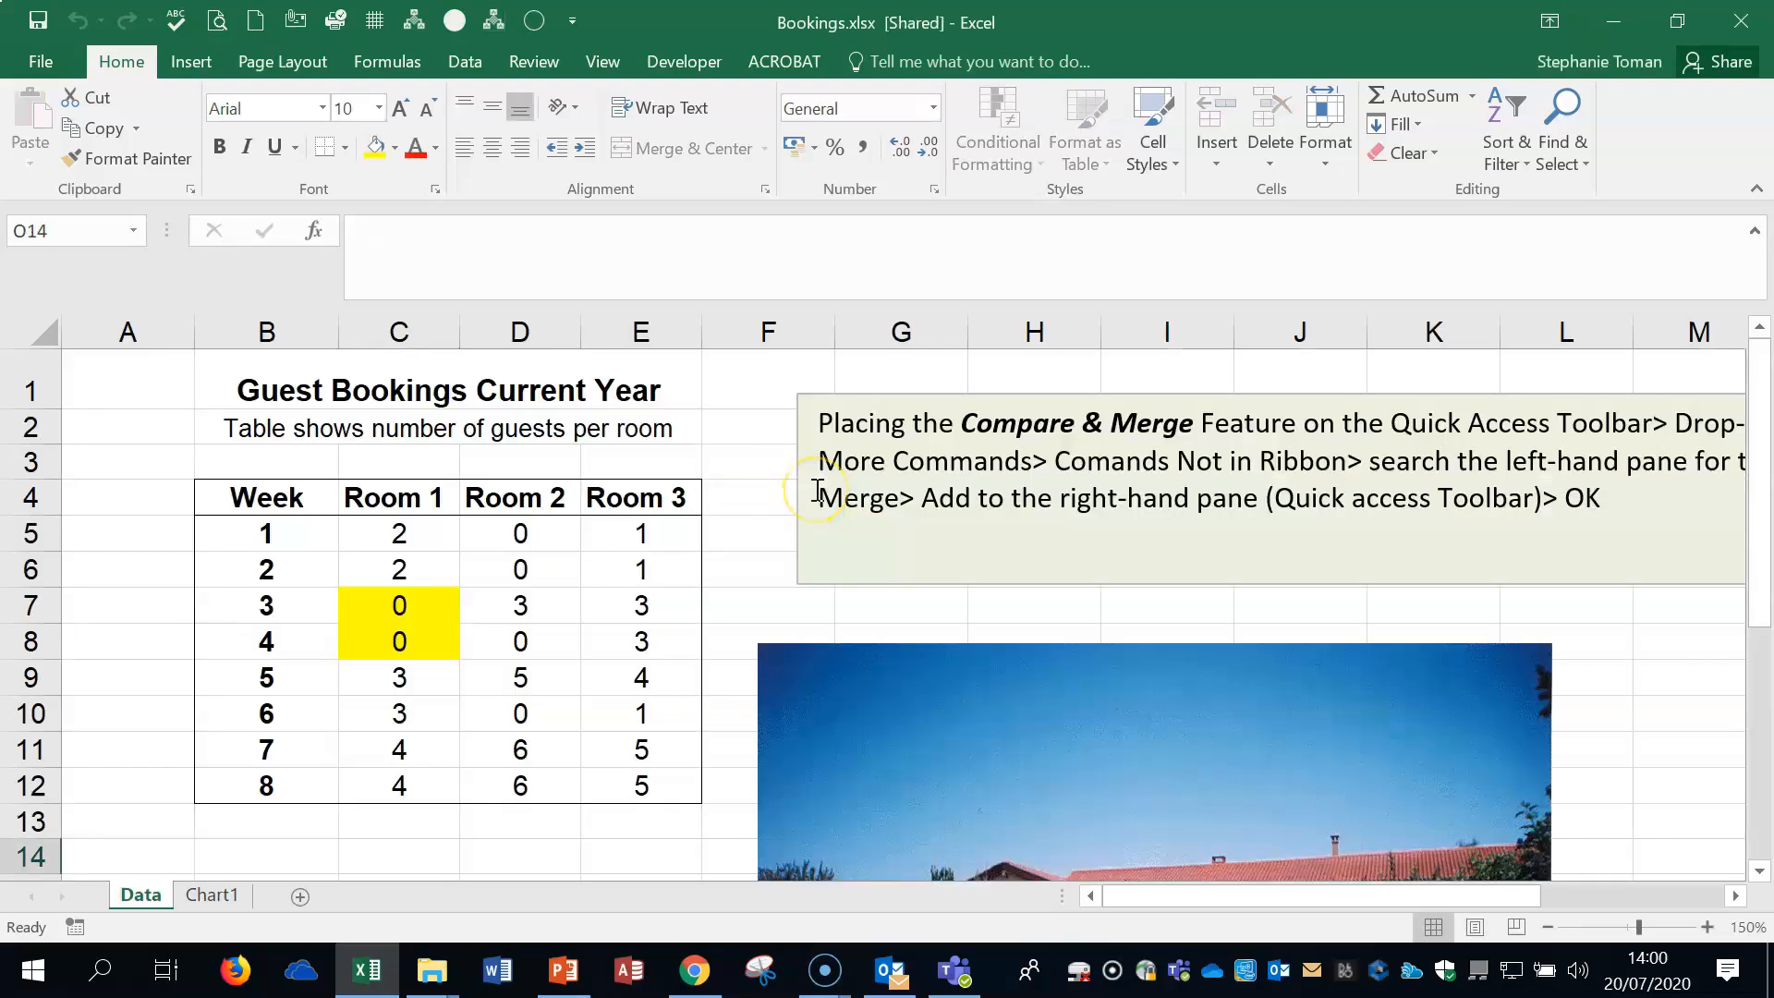
left_click(399, 605)
left_click(400, 644)
left_click(409, 611)
left_click(415, 644)
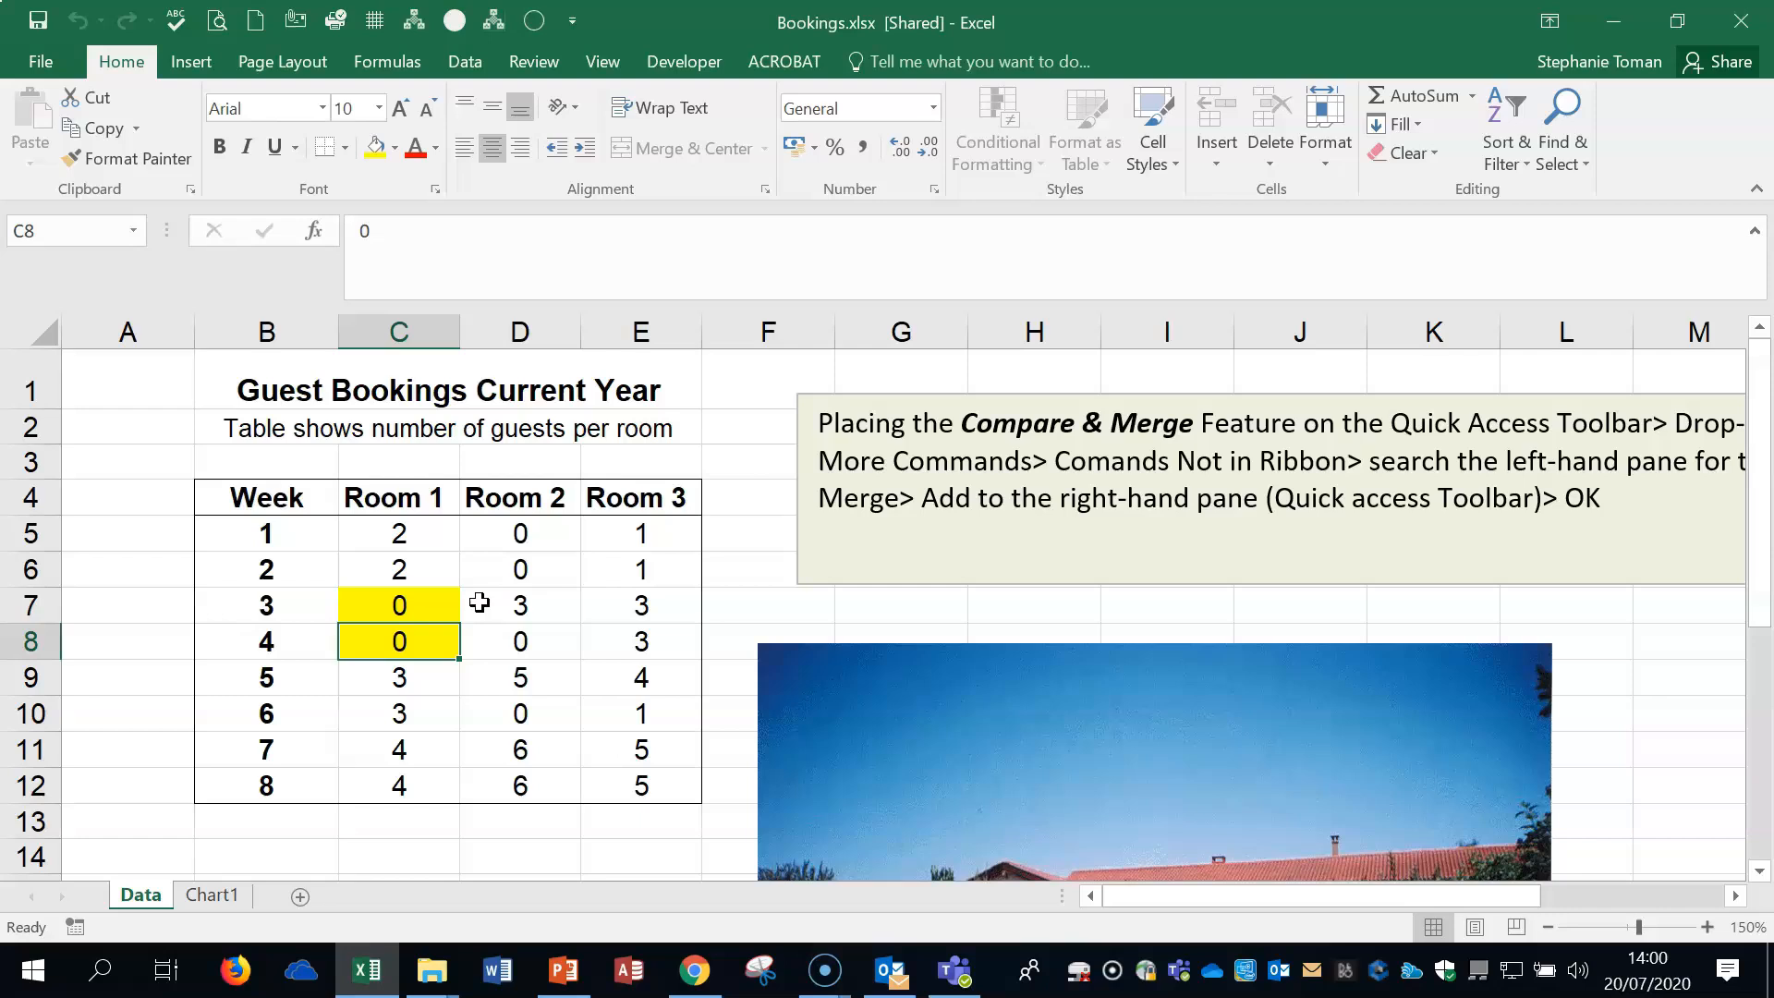
- Merge Bookings - Copy.xlsx from the desktop's 19 Compare & Merge folder into Bookings.xlsx and check the week 3 and 4 Room 1 bookings
left_click(534, 29)
left_click(868, 562)
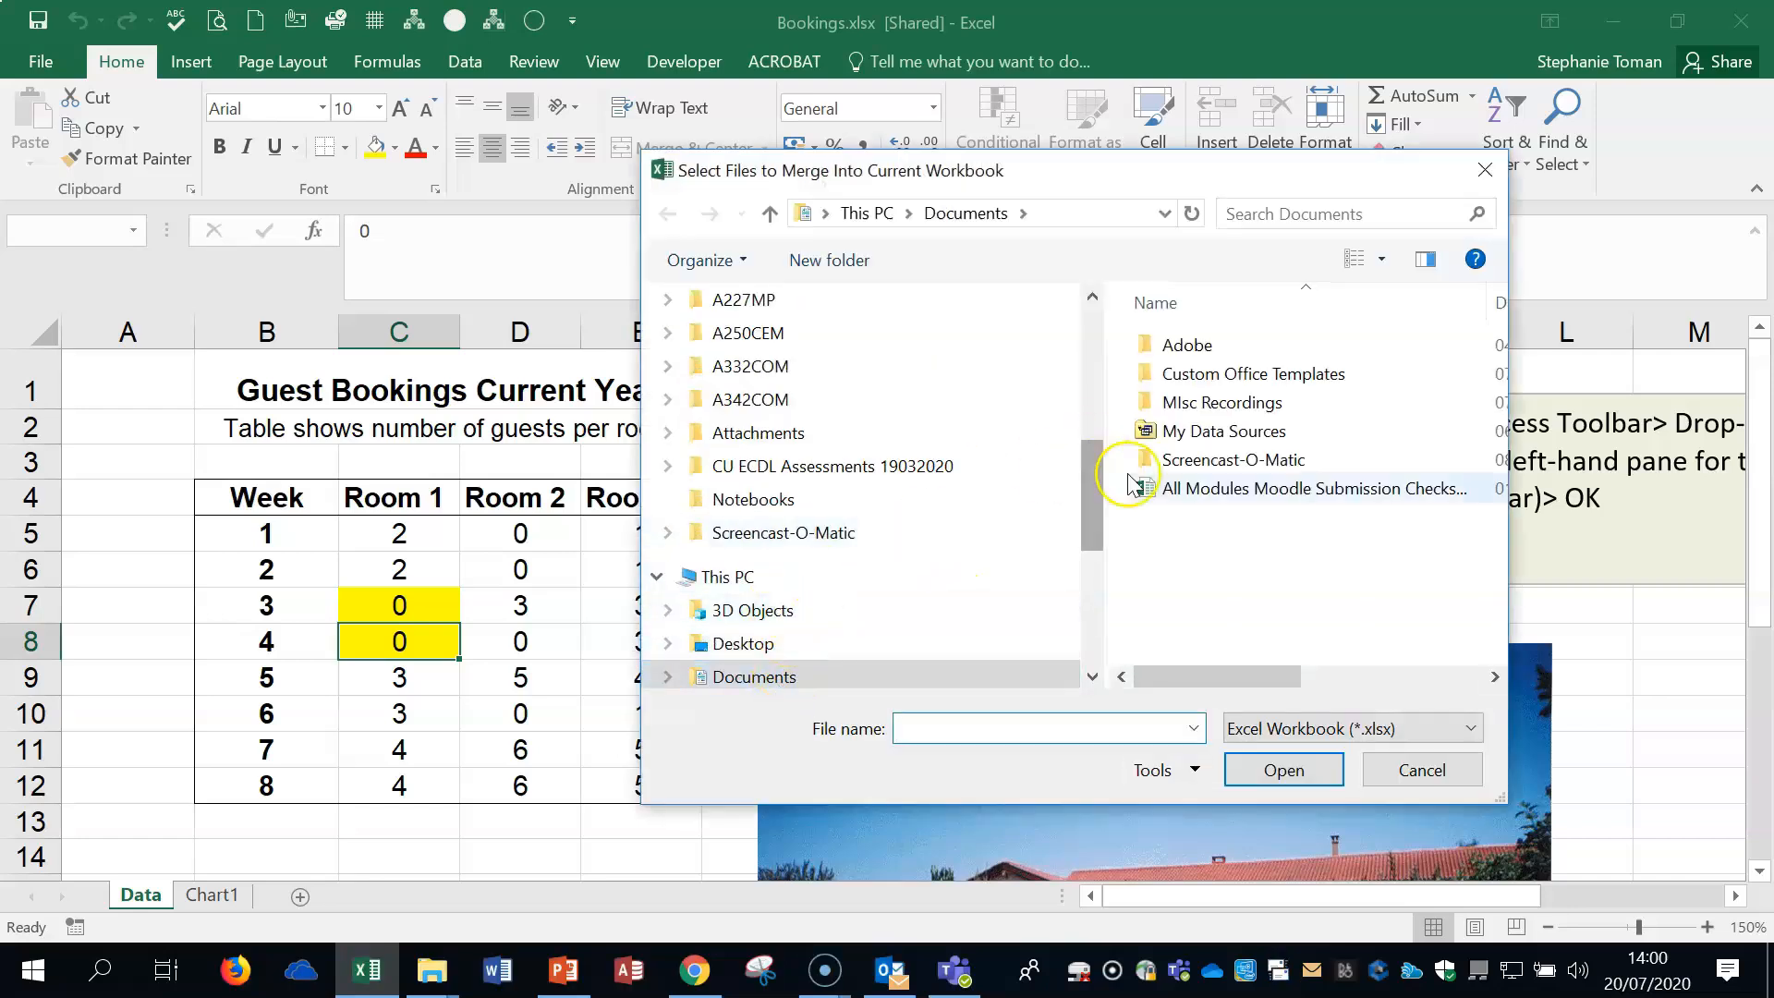
scroll(1097, 486, "down", 1)
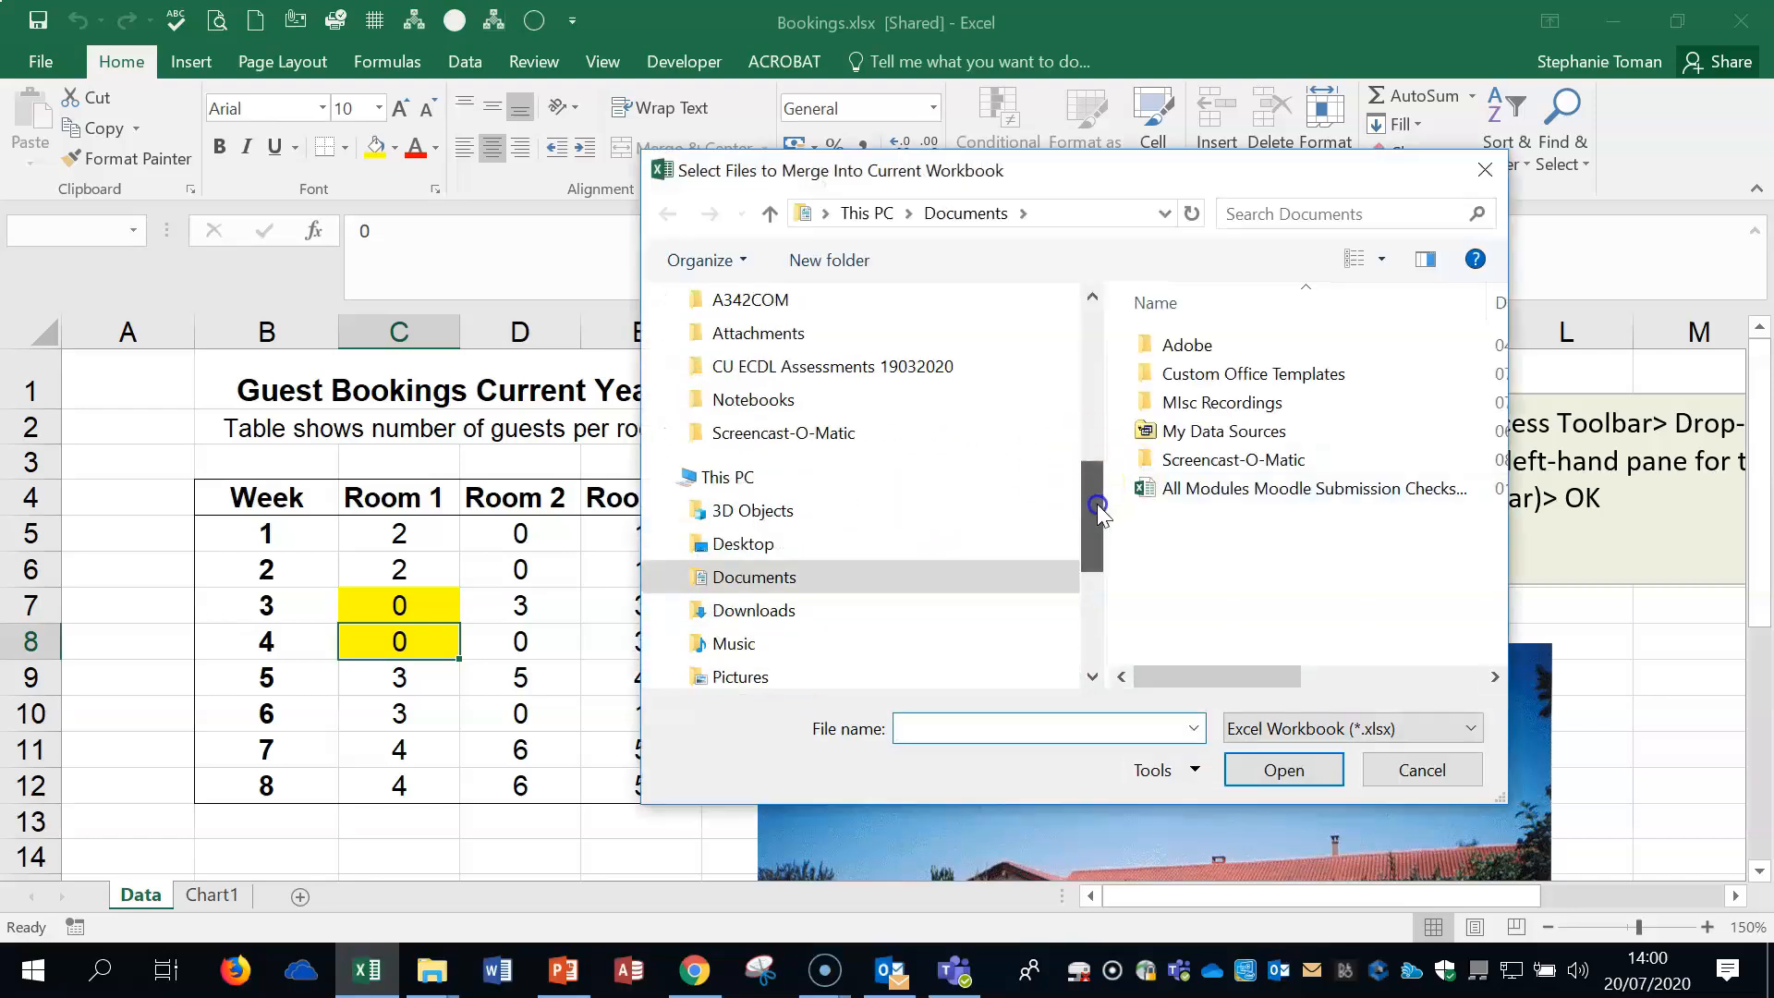
left_click(762, 555)
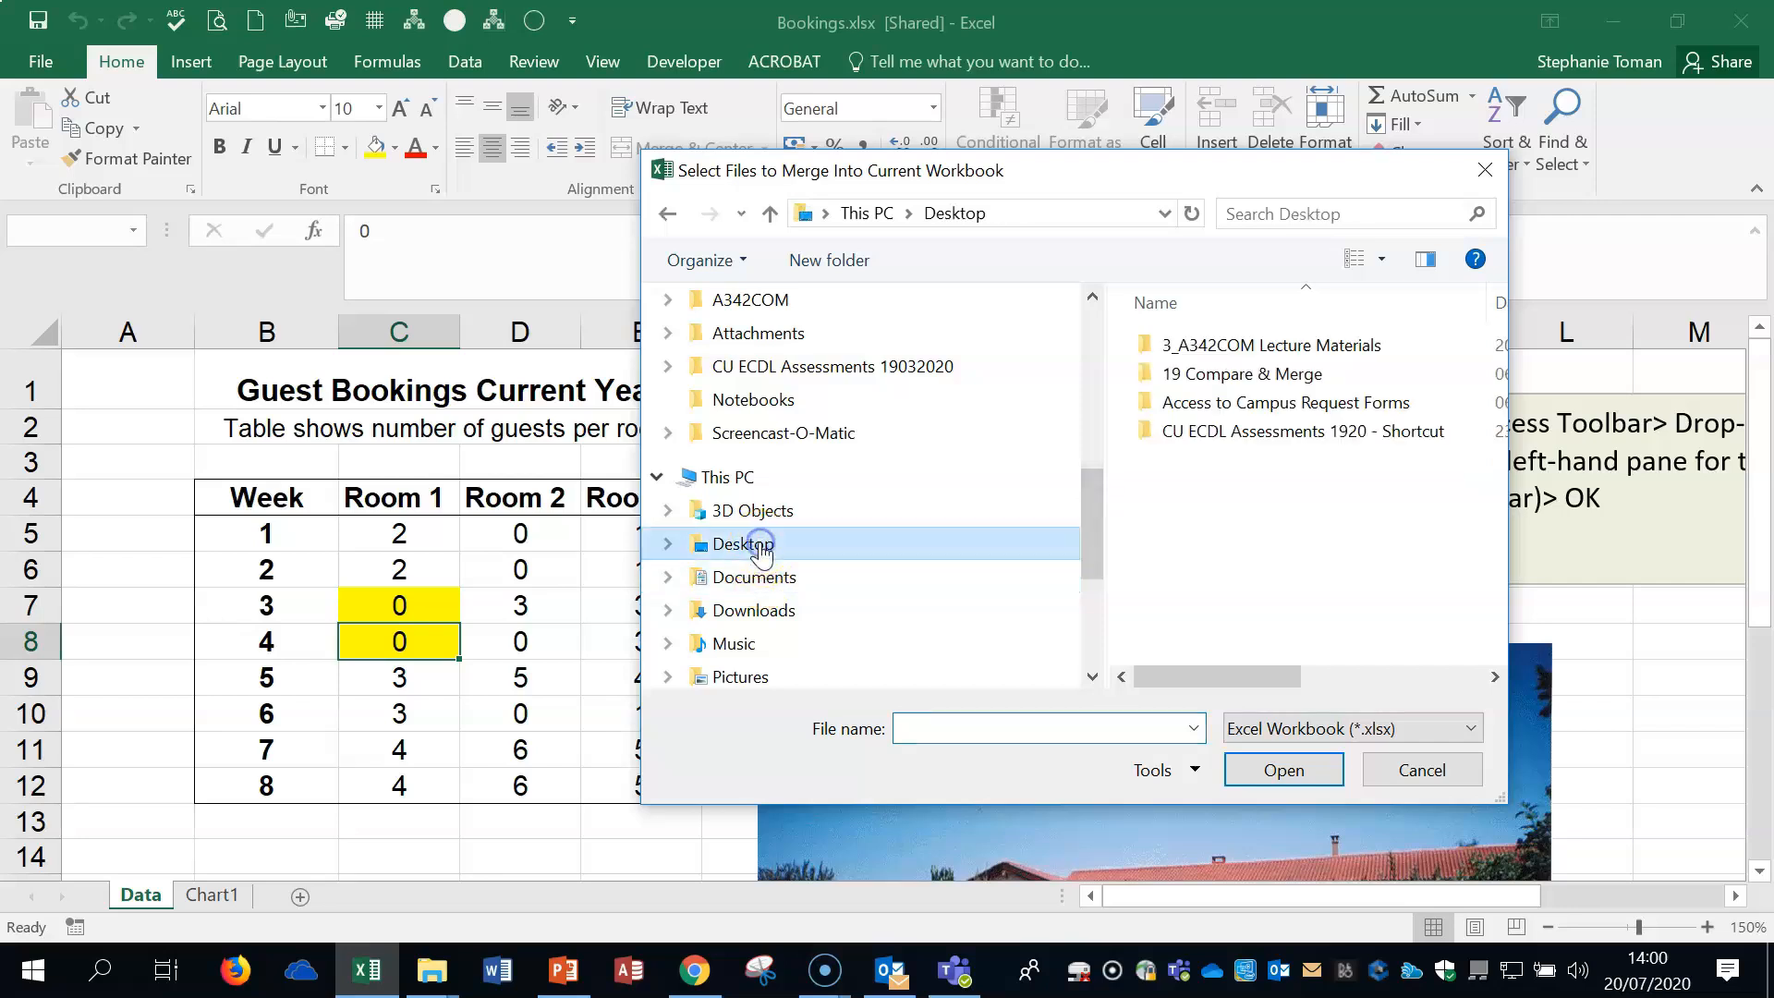
double_click(1250, 373)
double_click(1248, 346)
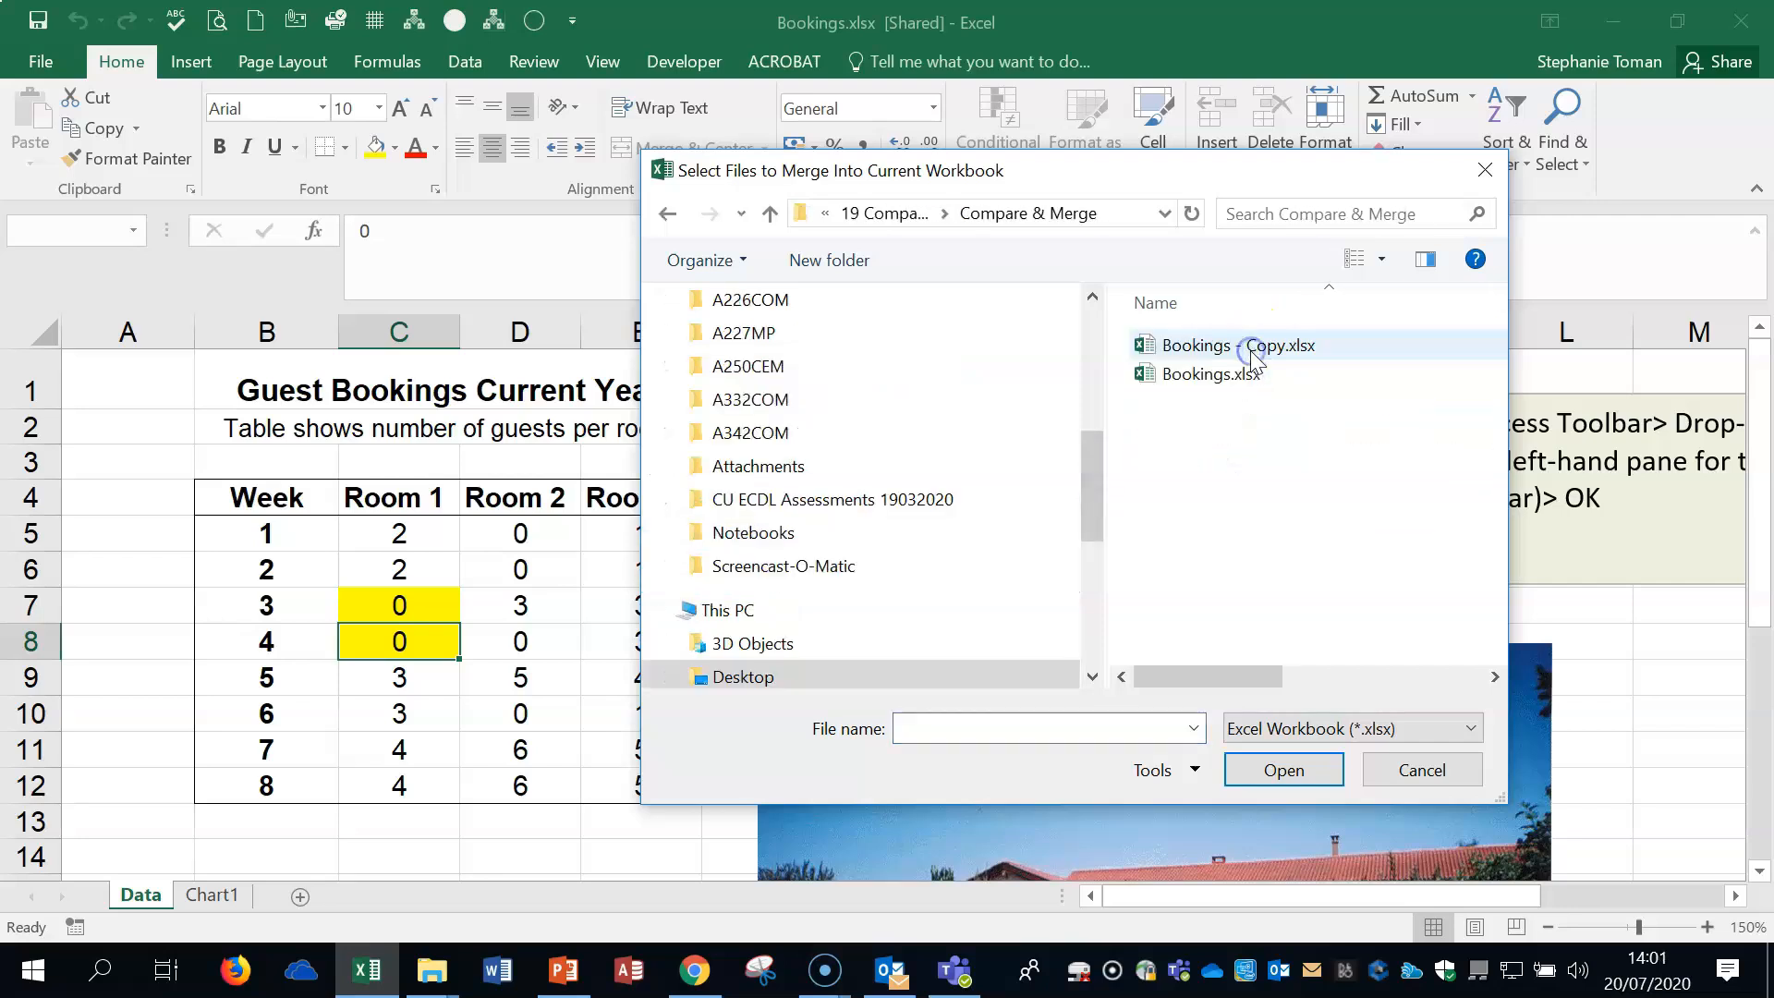
double_click(1194, 347)
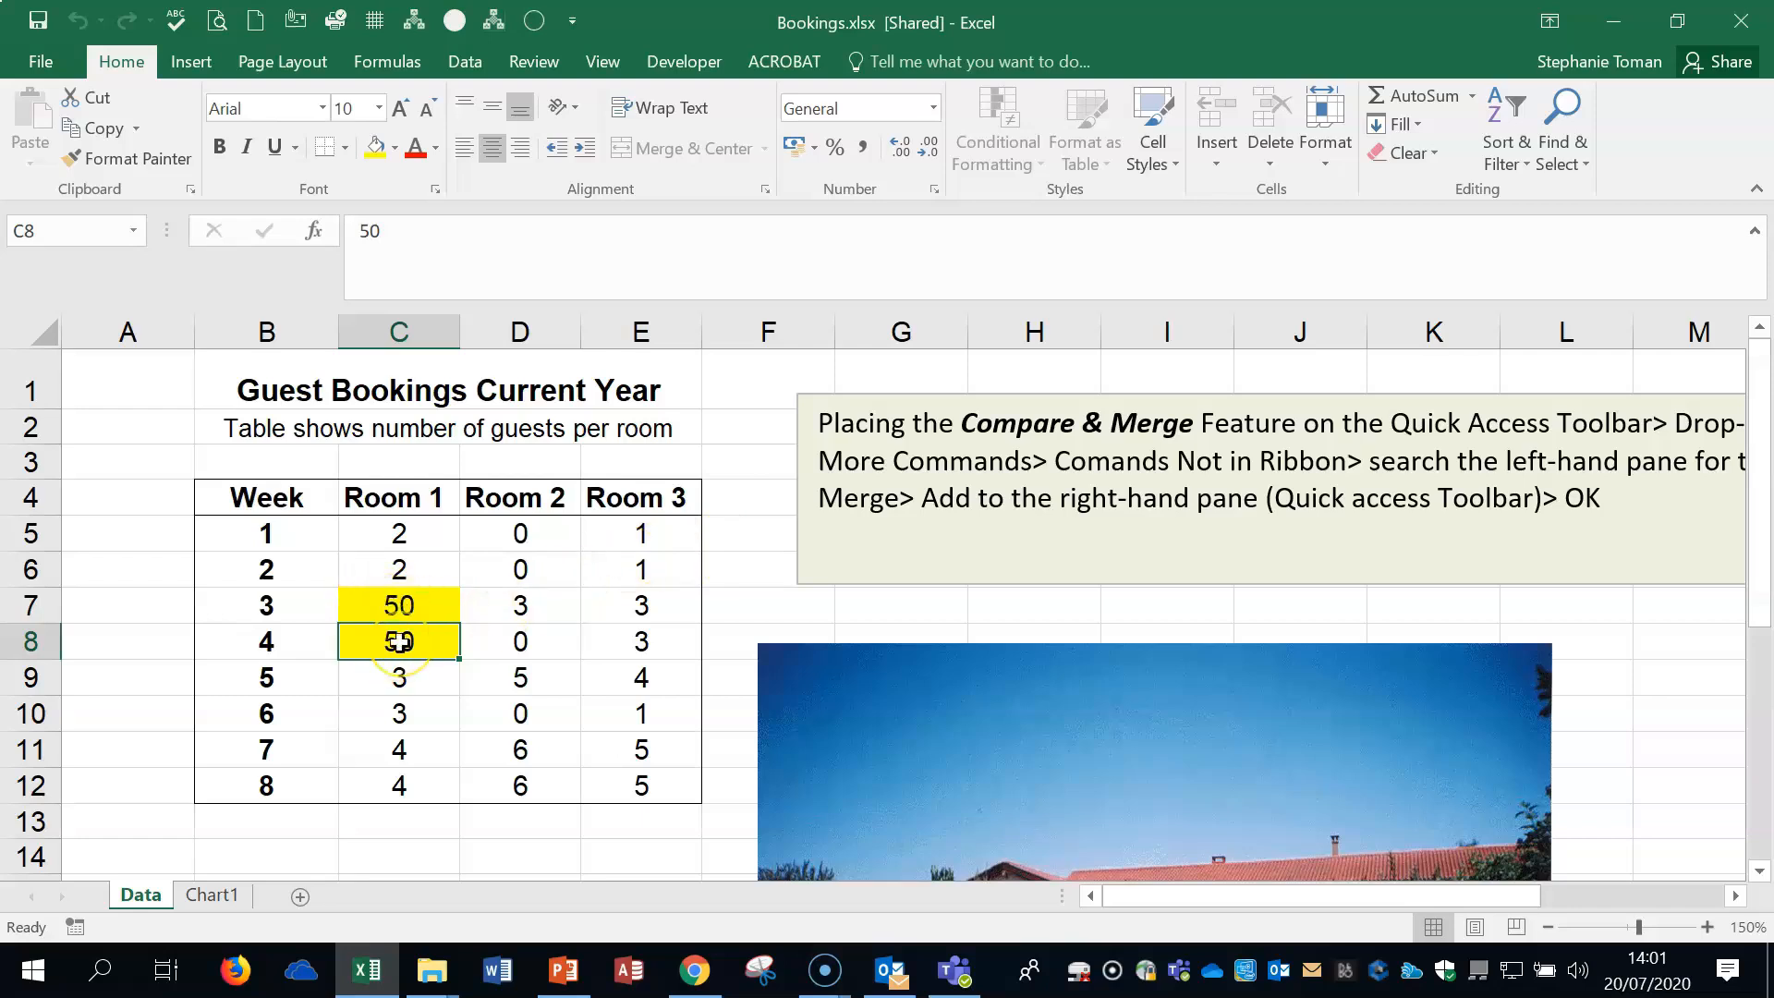
left_click(438, 606)
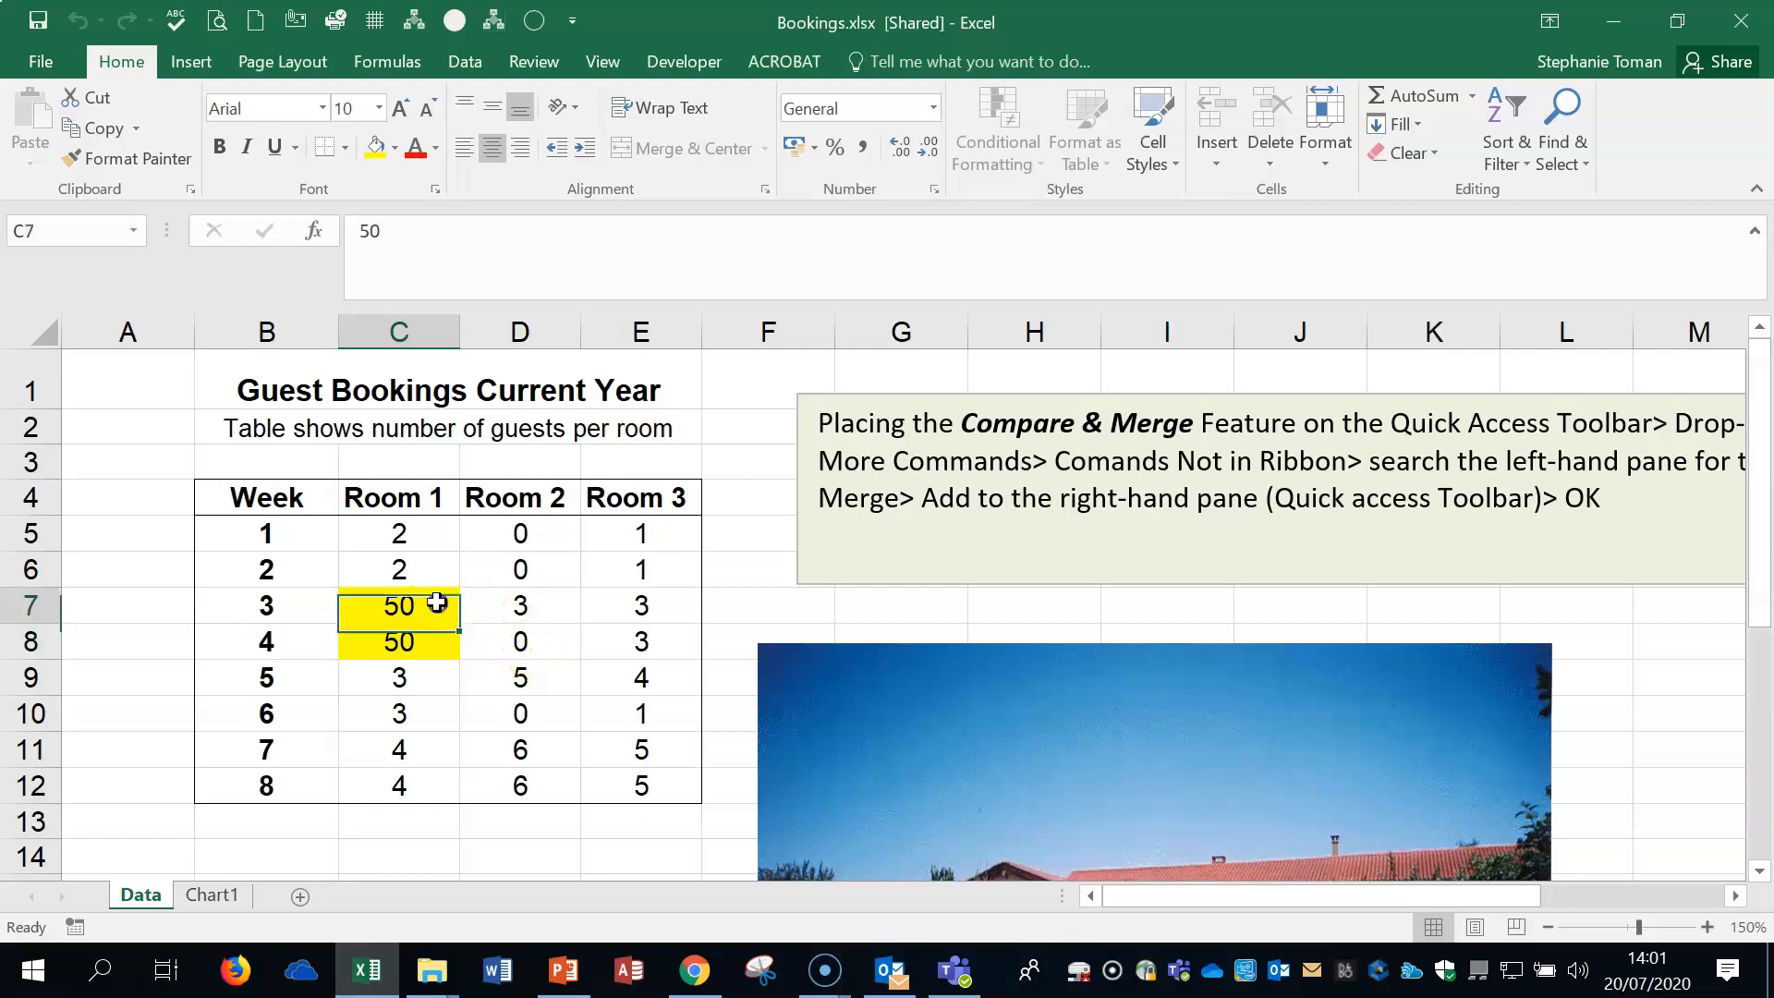
left_click(433, 642)
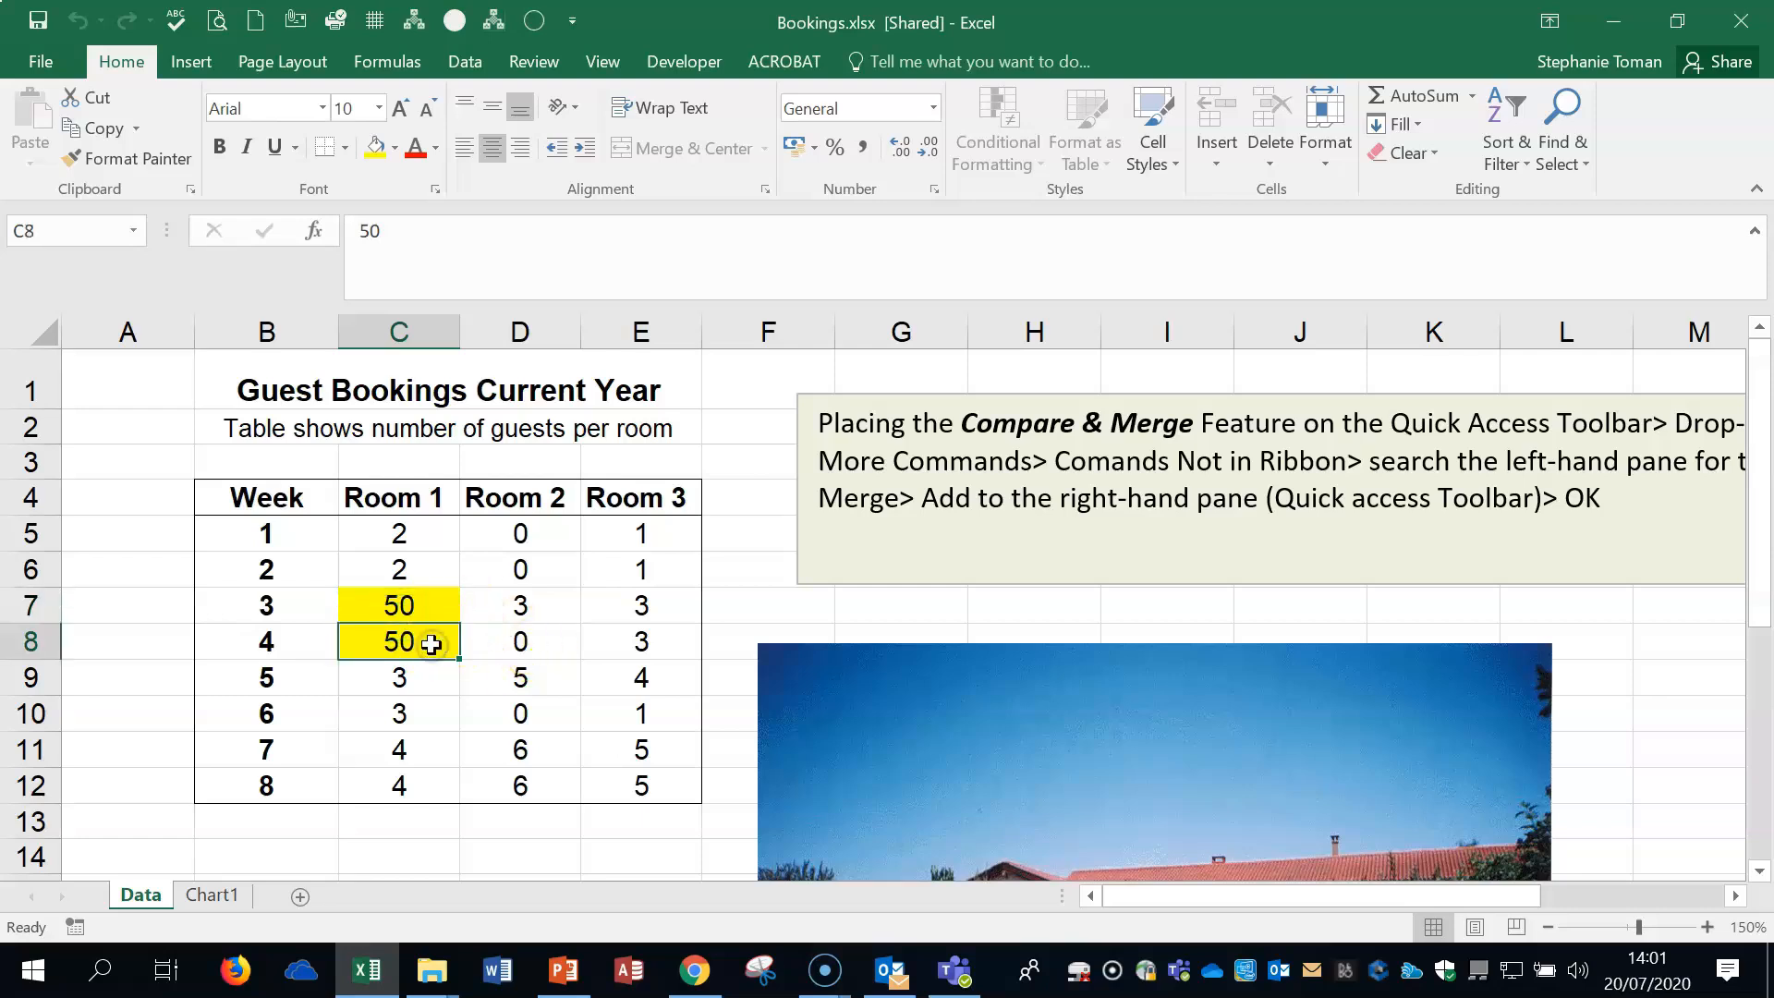